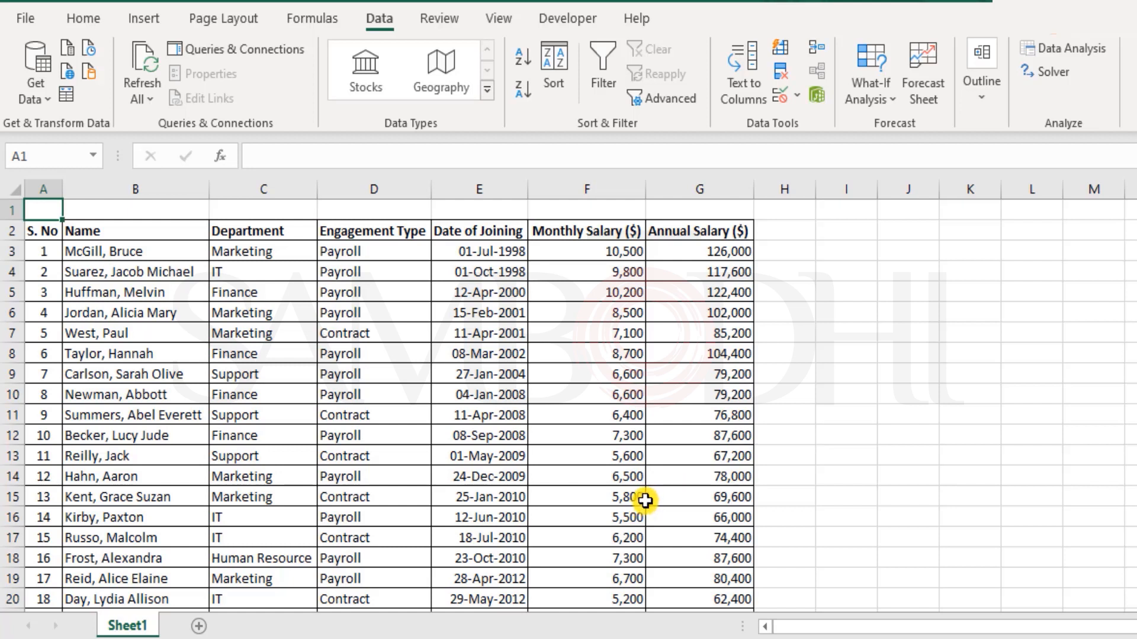
drag(108, 231, 146, 453)
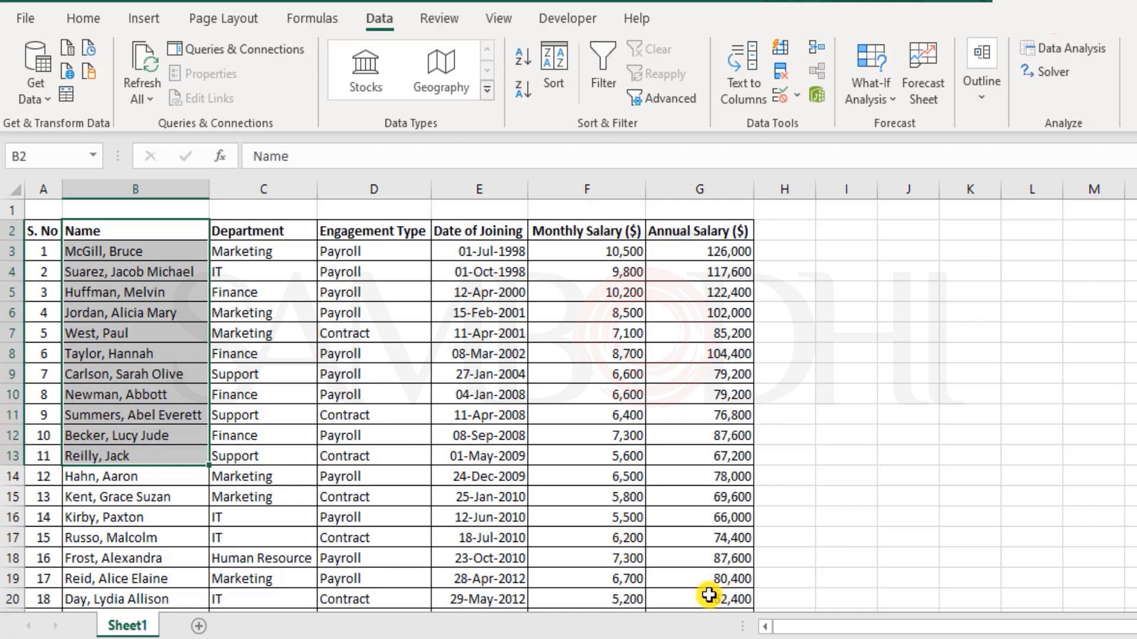
click(115, 256)
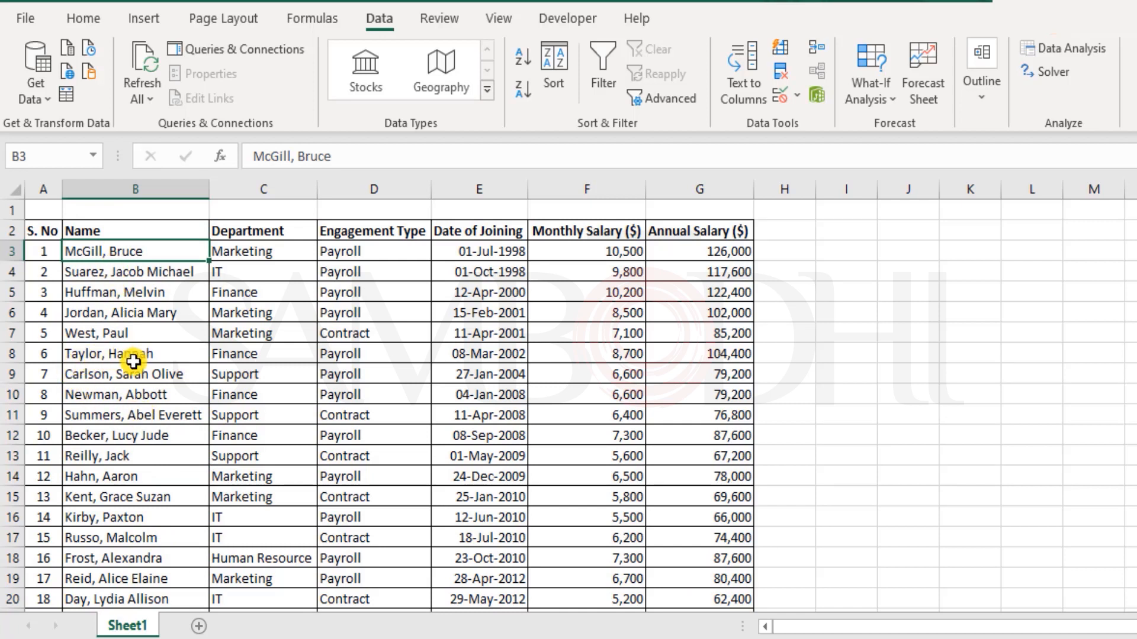
Enter the name pattern "Last Name, First Name Middle Name" in cell I2
click(868, 230)
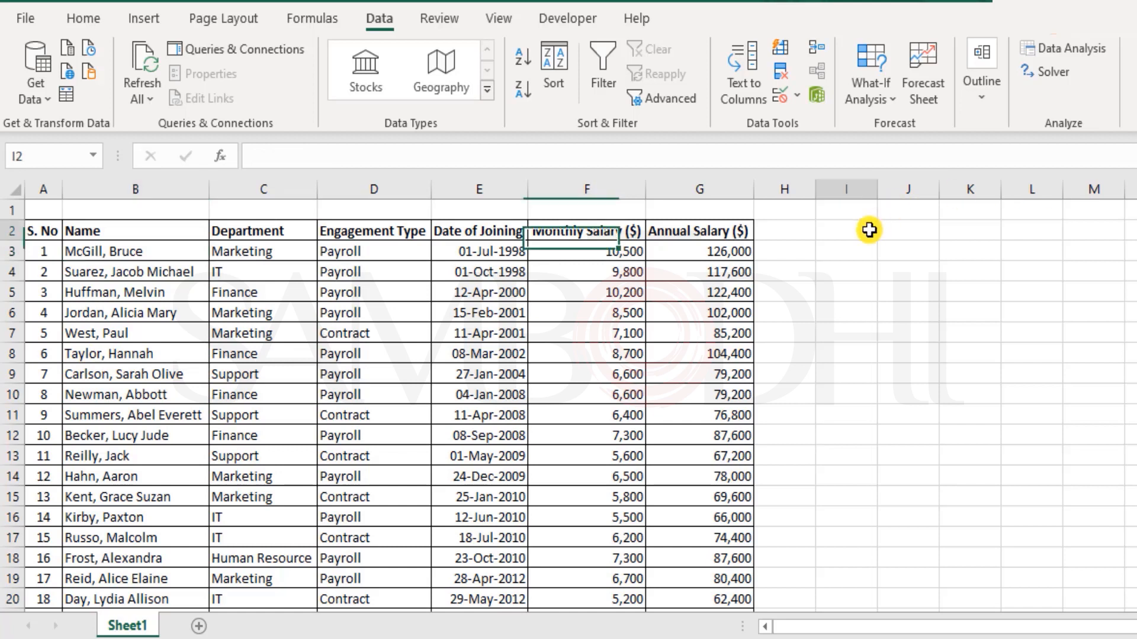
text(Last Name, First Name Middle N)
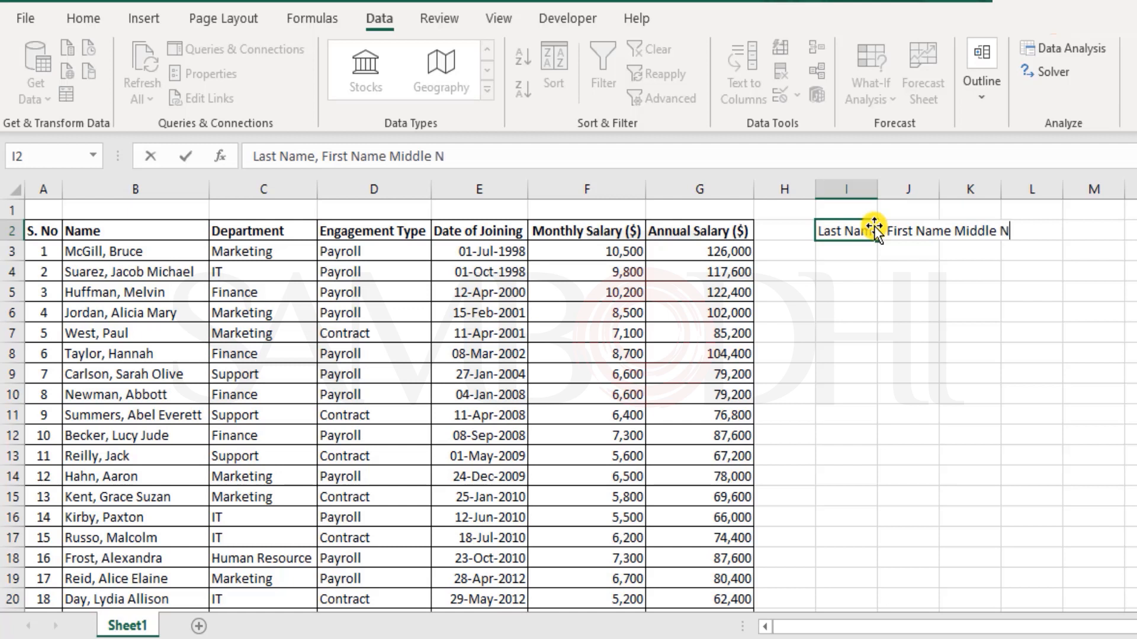
key(Return)
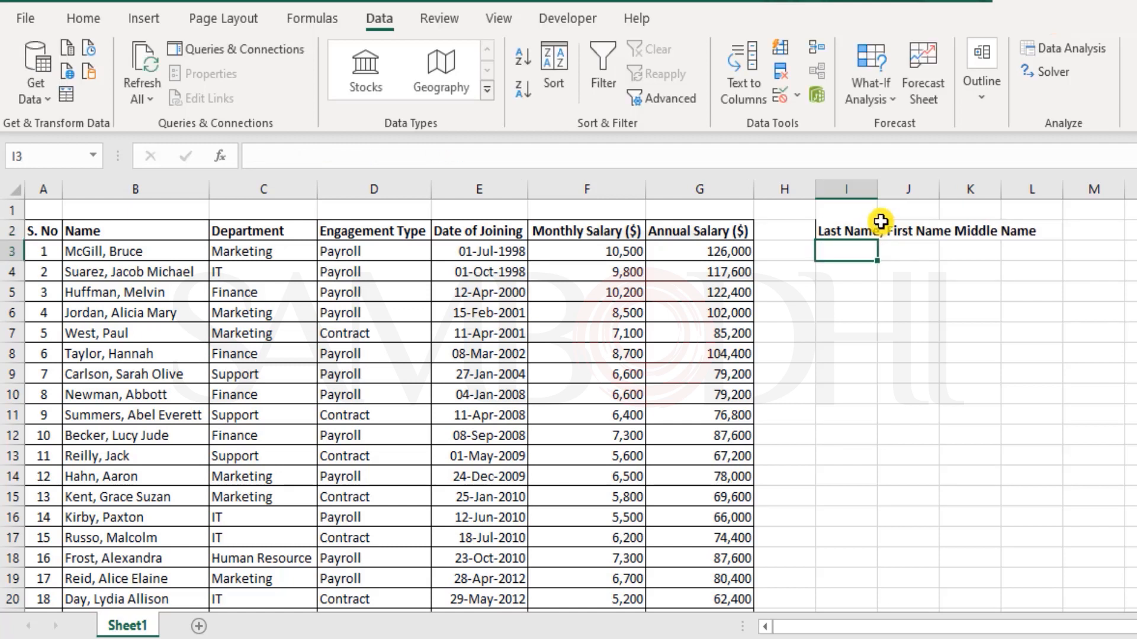
click(958, 273)
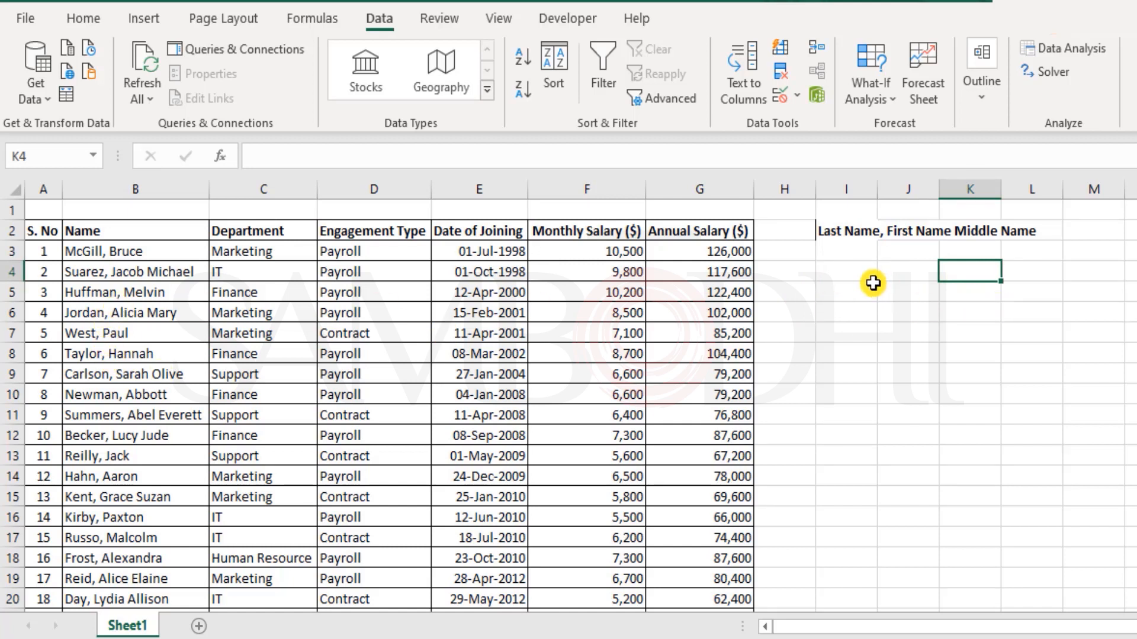
Replace the text in I2 with the header Last Name, and add First Name in J2 and Middle Name in K2
click(860, 230)
key(Delete)
text(Last)
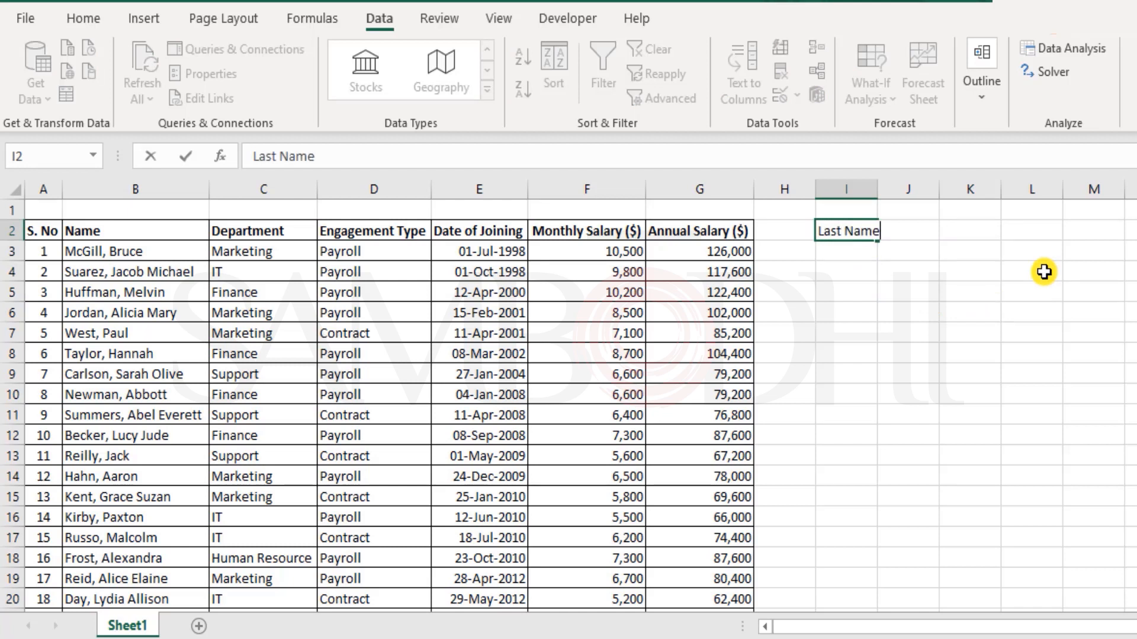
key(Tab)
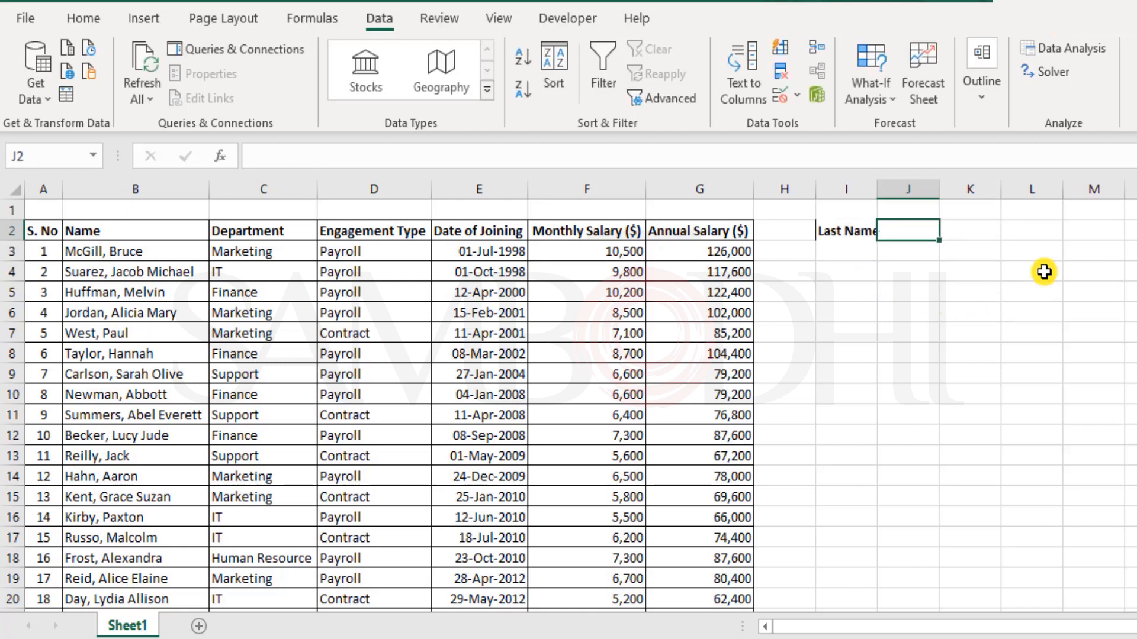
text(First)
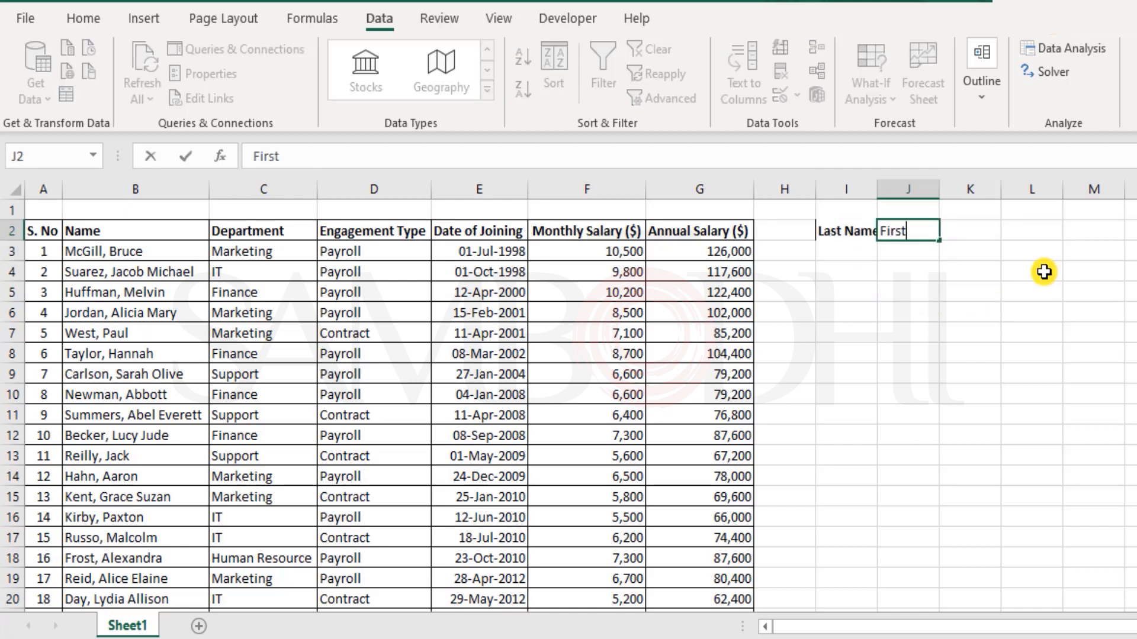
text( Name)
key(Tab)
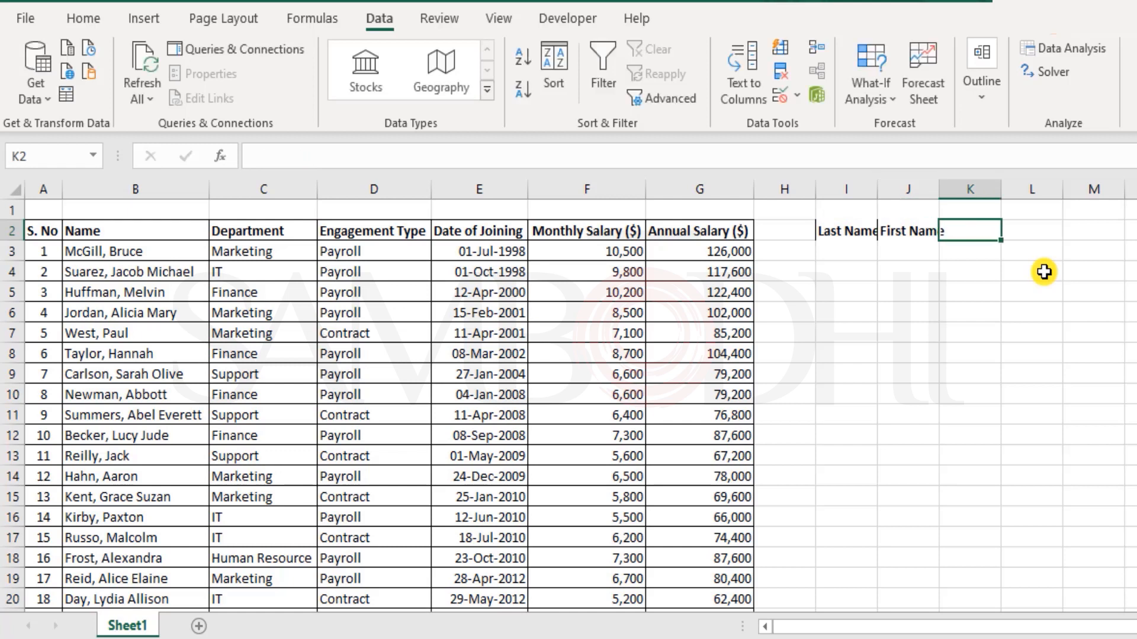
text(Middle Nam)
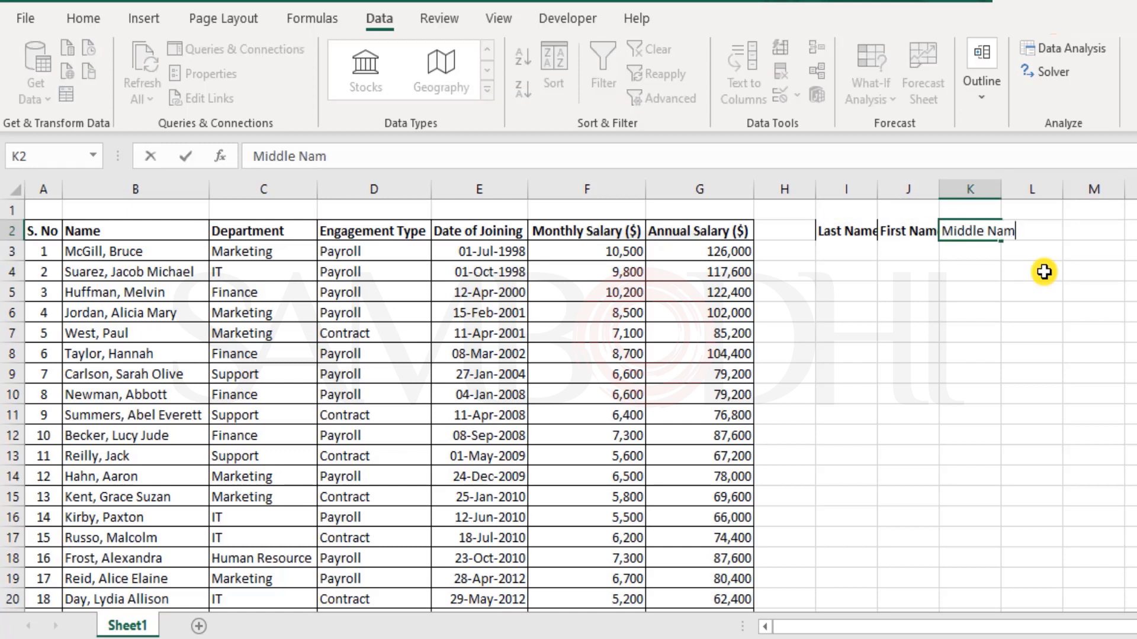
text(e)
key(Return)
click(944, 317)
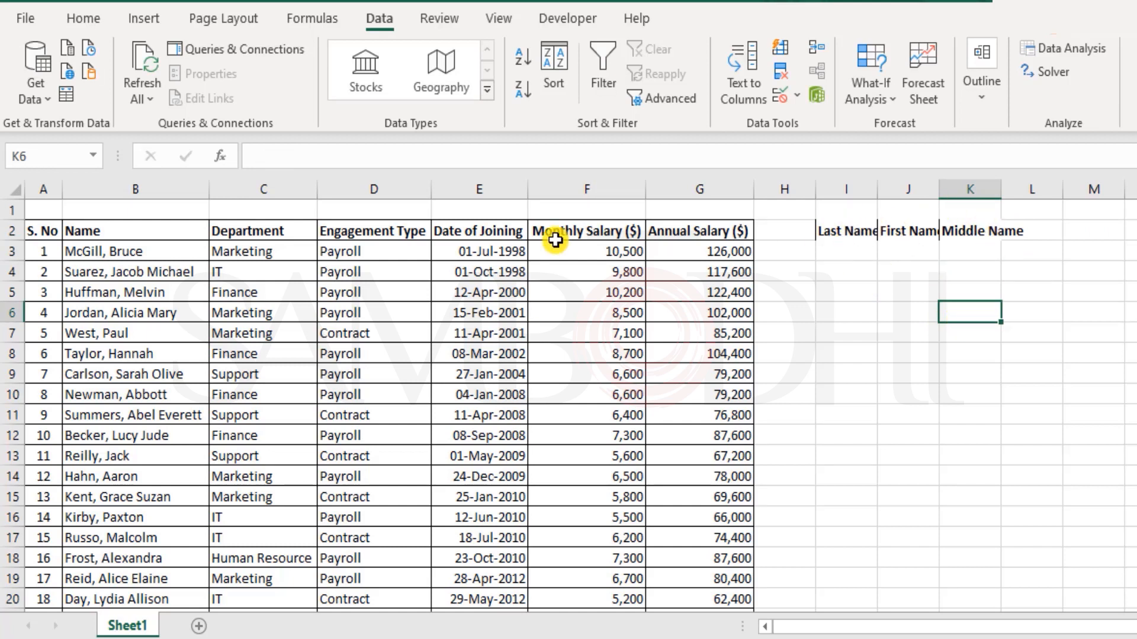
Auto-fit the widths of columns I, J and K to their headers
double_click(878, 189)
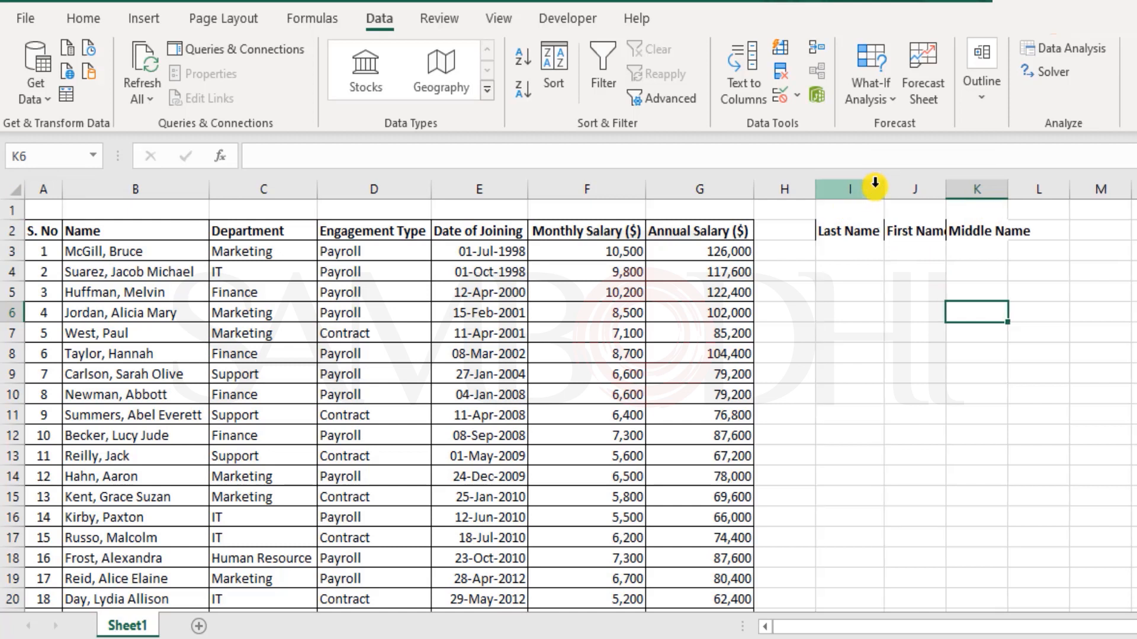
double_click(942, 188)
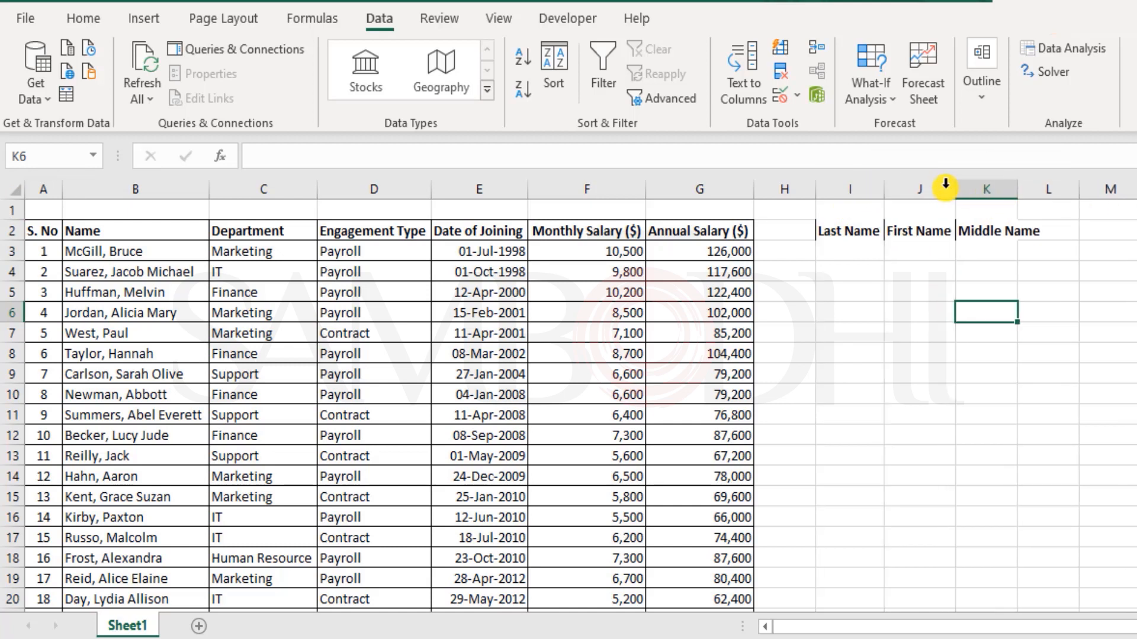
double_click(1015, 188)
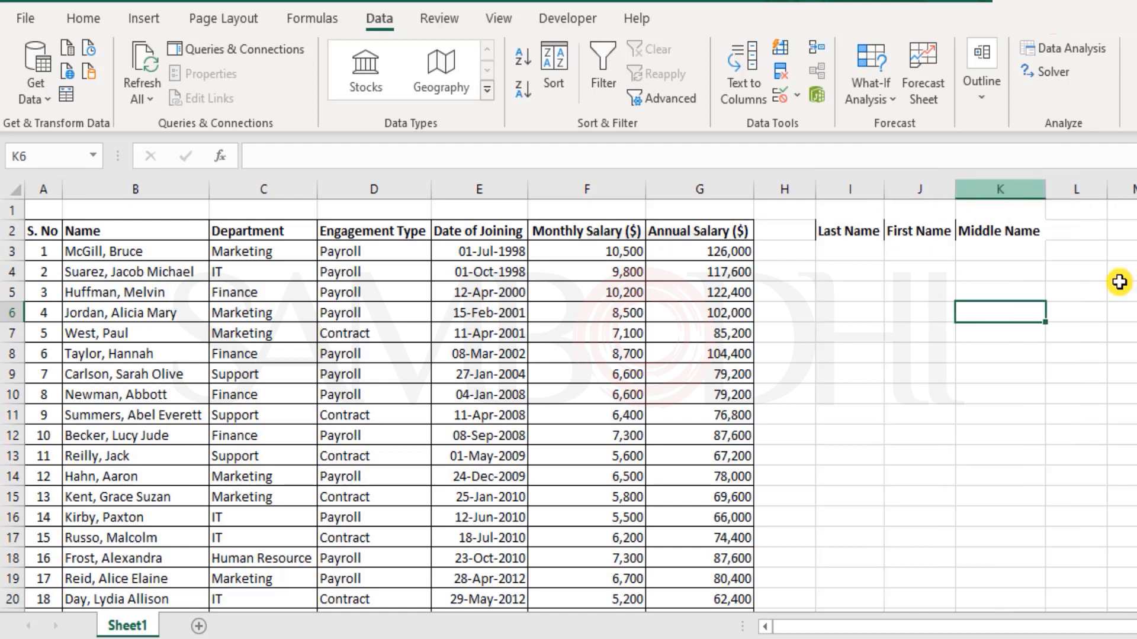
Try to run Text to Columns on the empty cell I3 below the Last Name header
click(853, 253)
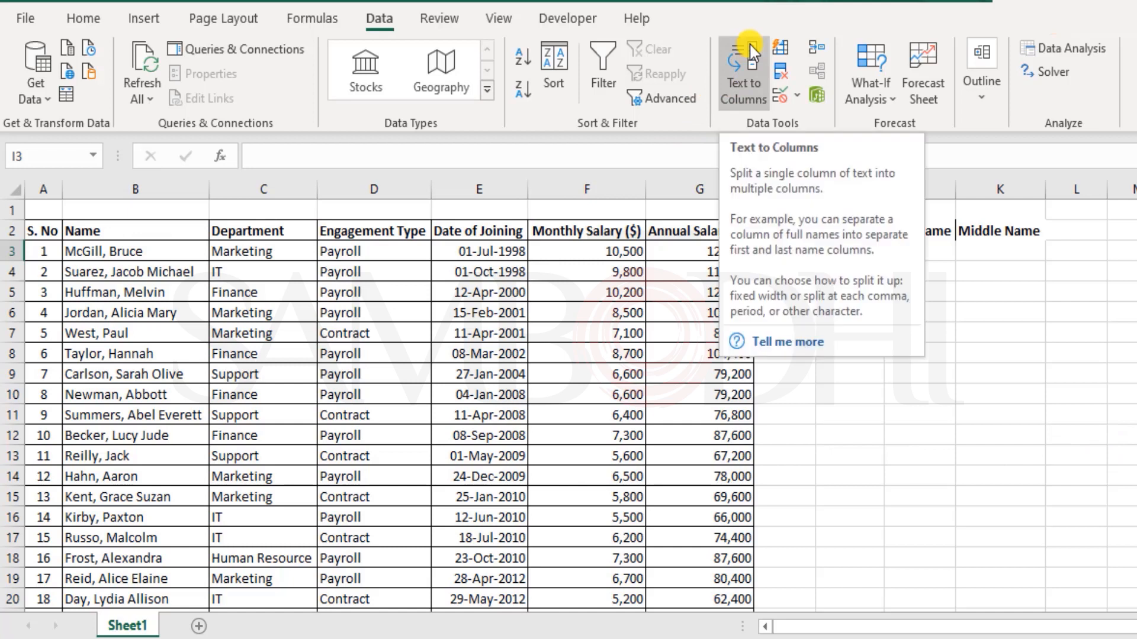
click(761, 93)
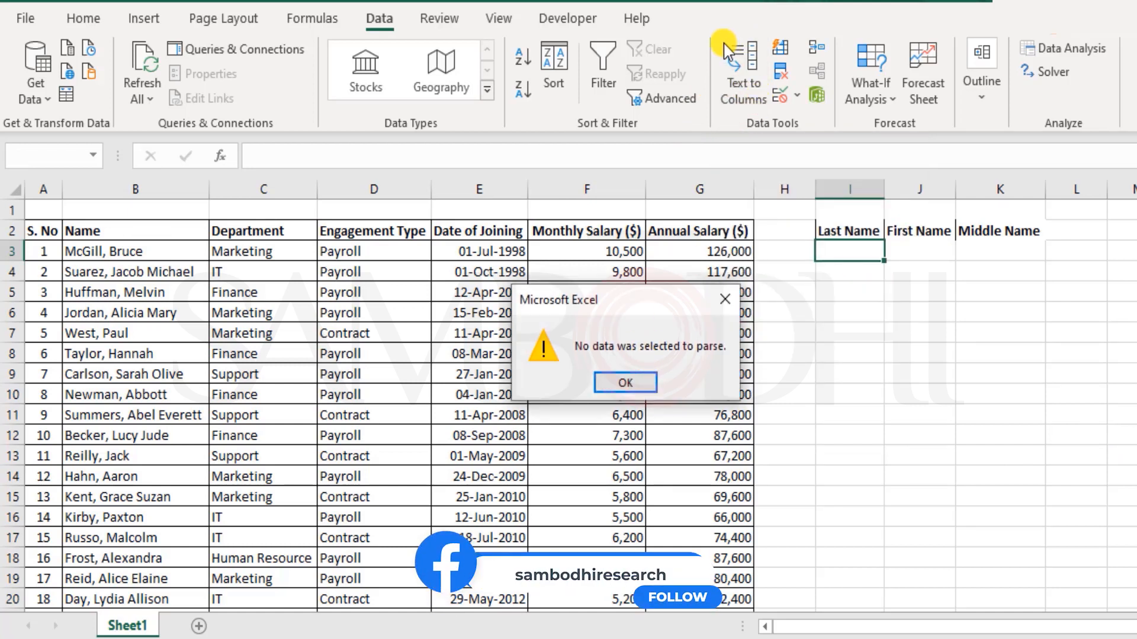
click(625, 384)
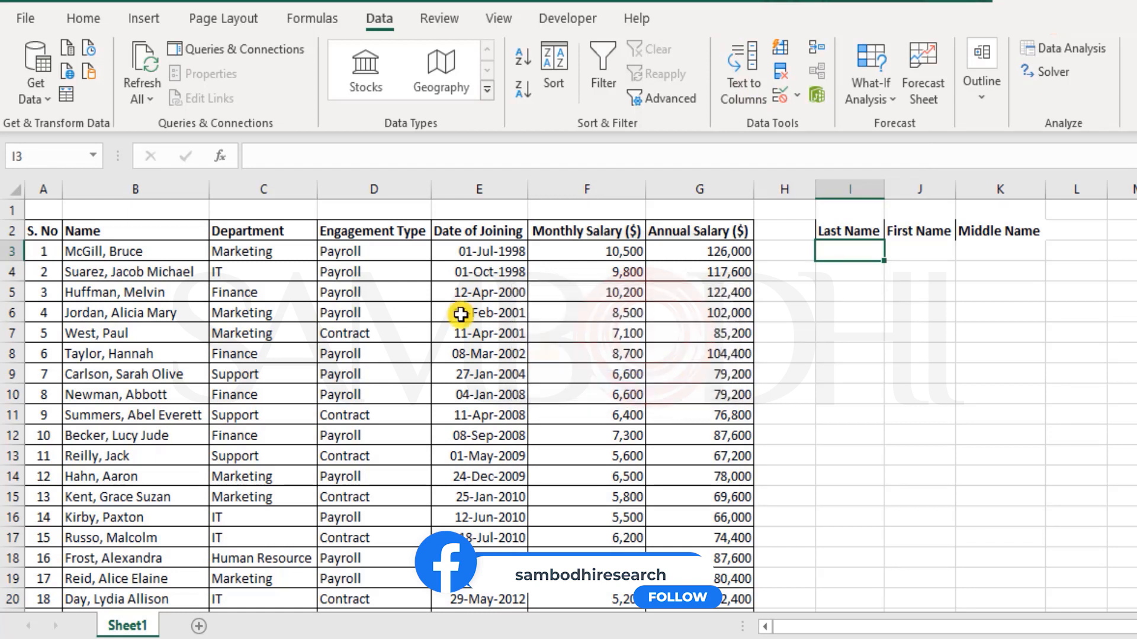
Start Text to Columns on the employee names in column B from B3 down, using the Fixed width data type
drag(159, 248, 145, 526)
scroll(145, 426, up, 4)
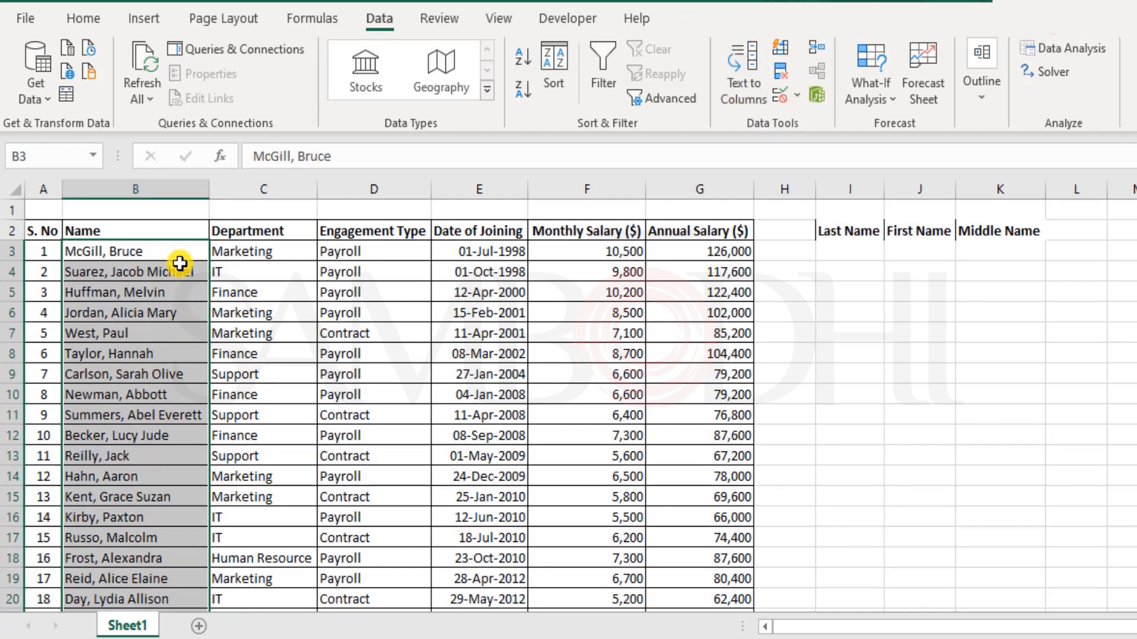
click(733, 89)
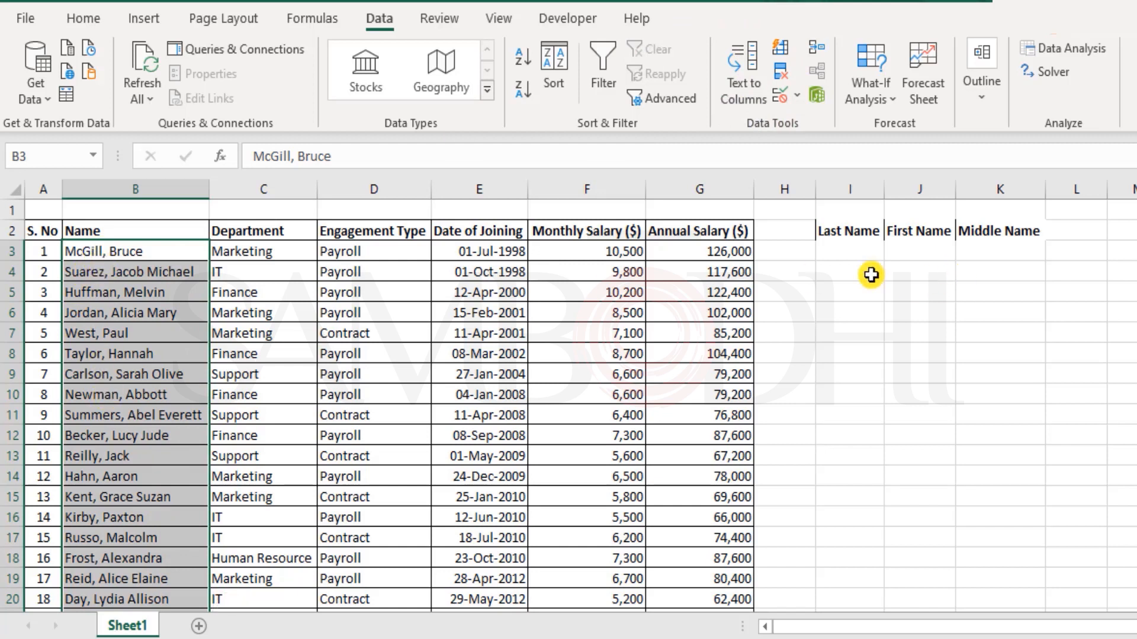
click(730, 69)
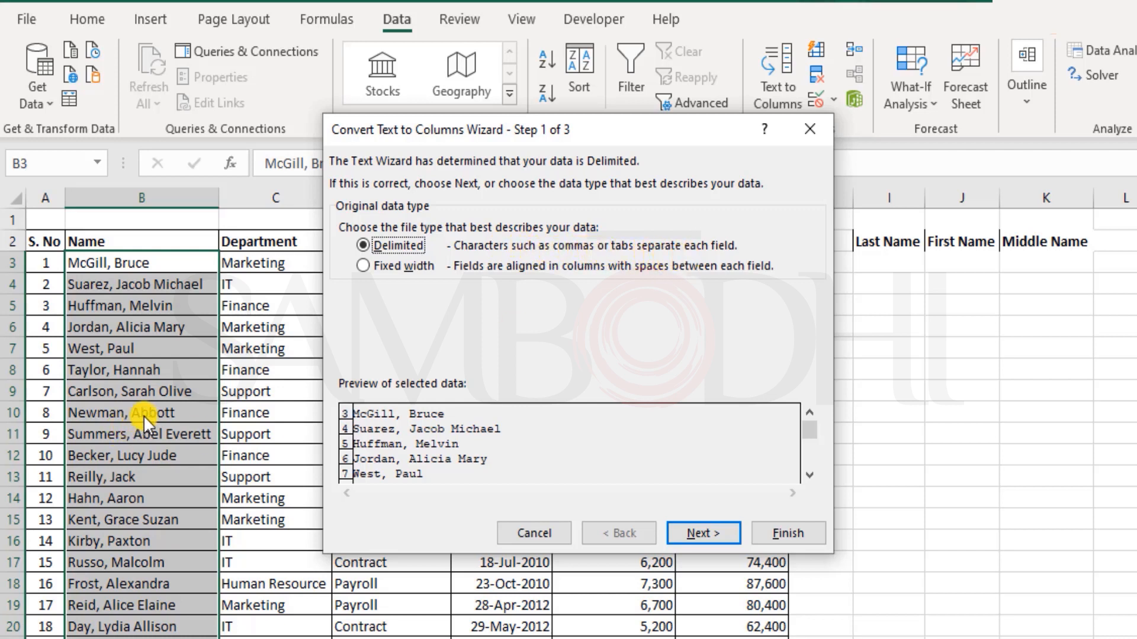
click(364, 268)
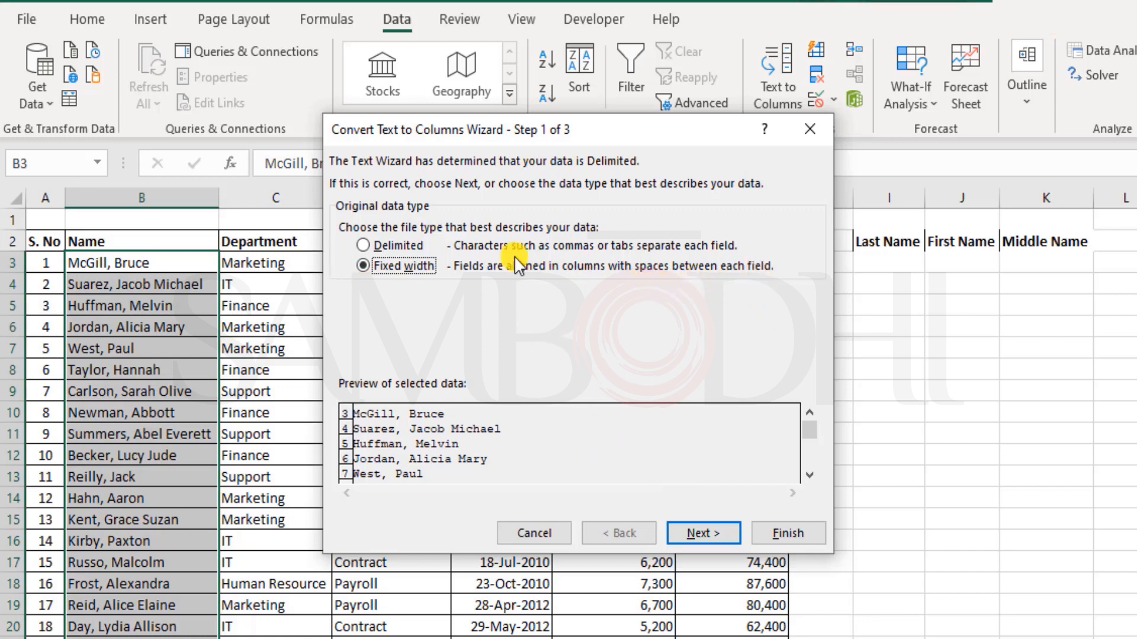
click(703, 534)
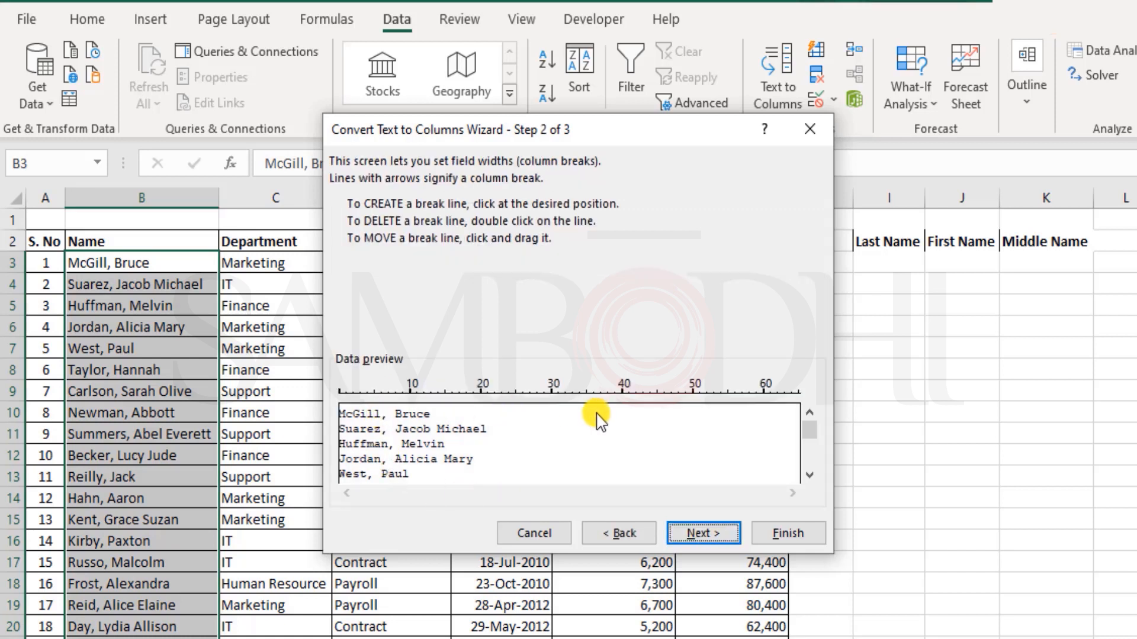
Place column break lines in the data preview at about positions 6, 8 and 13
click(391, 405)
click(381, 407)
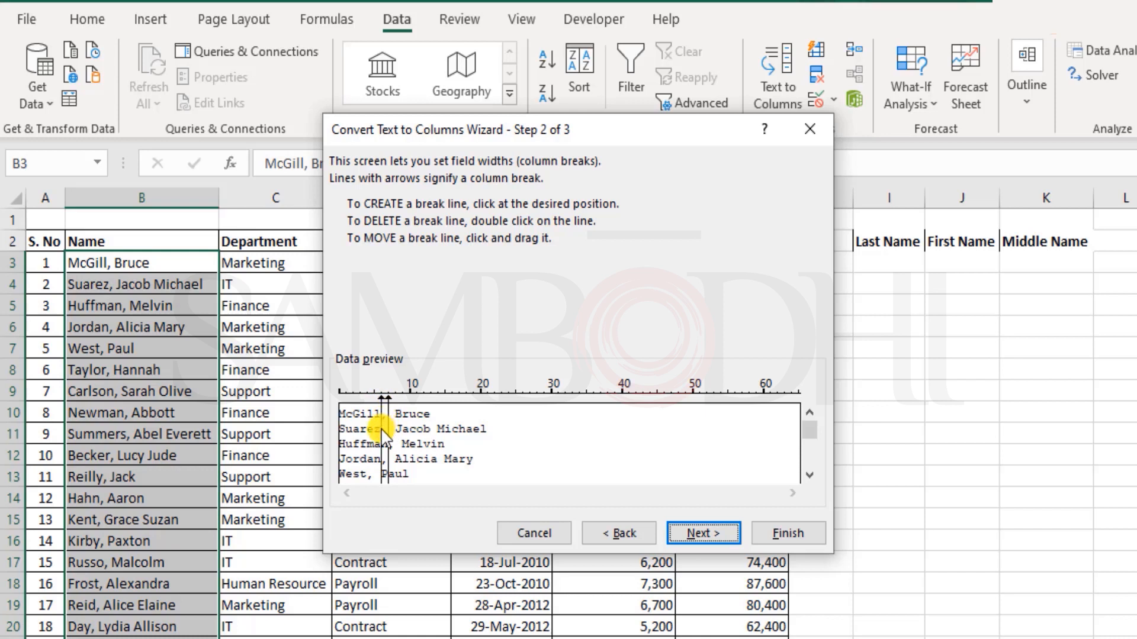
mouse_move(387, 392)
mouse_down()
mouse_move(403, 402)
mouse_move(395, 395)
mouse_up()
mouse_move(810, 429)
mouse_down()
mouse_move(811, 485)
mouse_move(809, 417)
mouse_up()
click(809, 427)
click(809, 429)
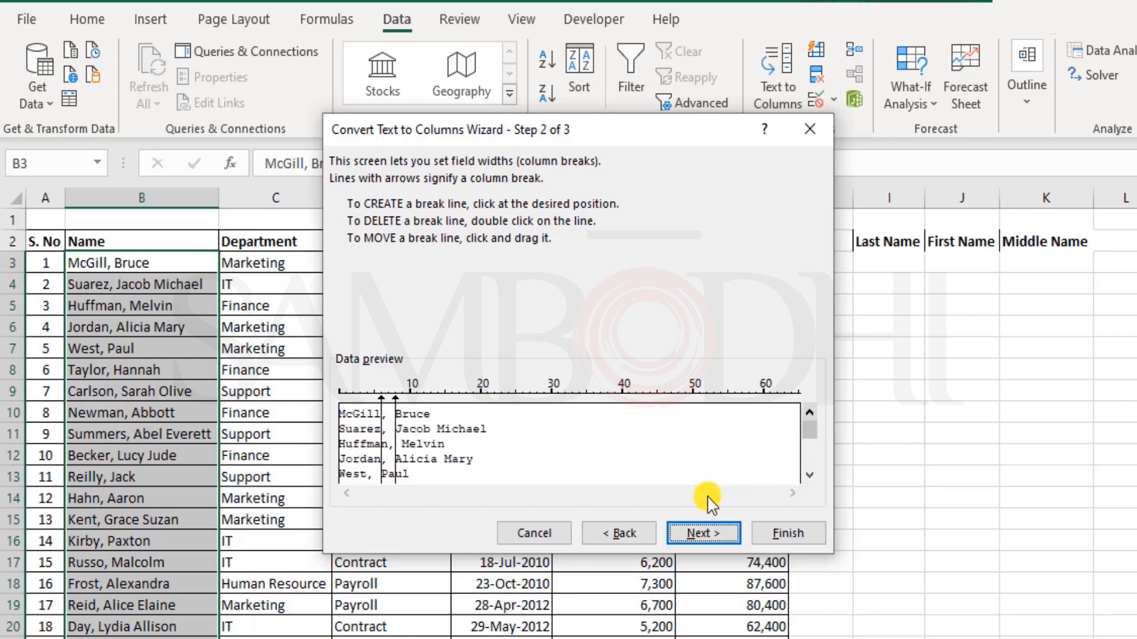
click(612, 534)
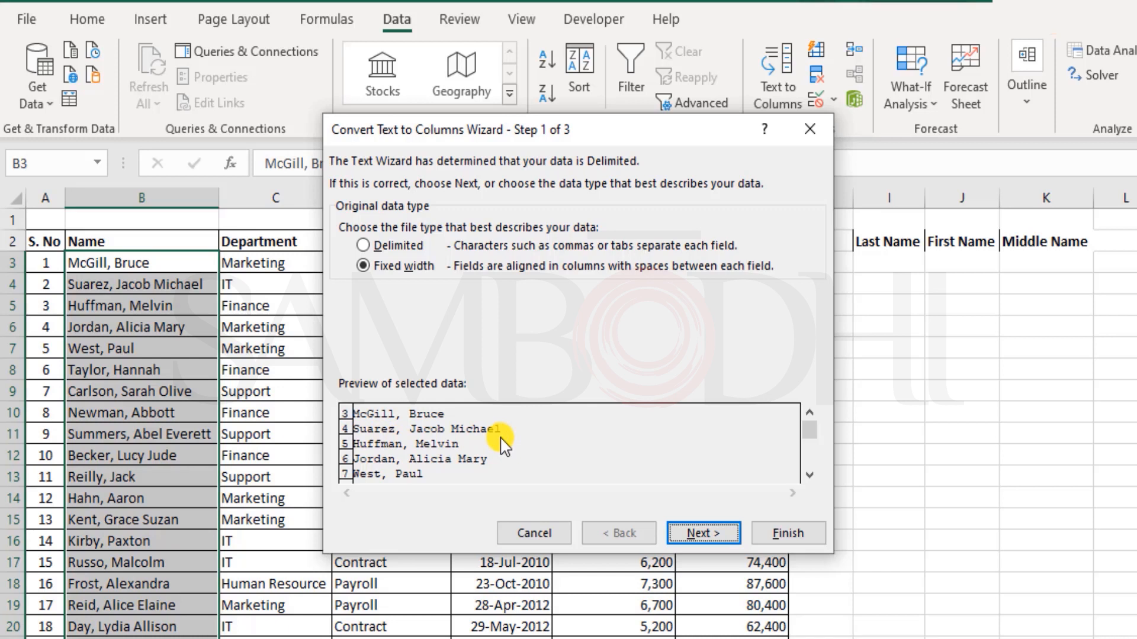
click(703, 534)
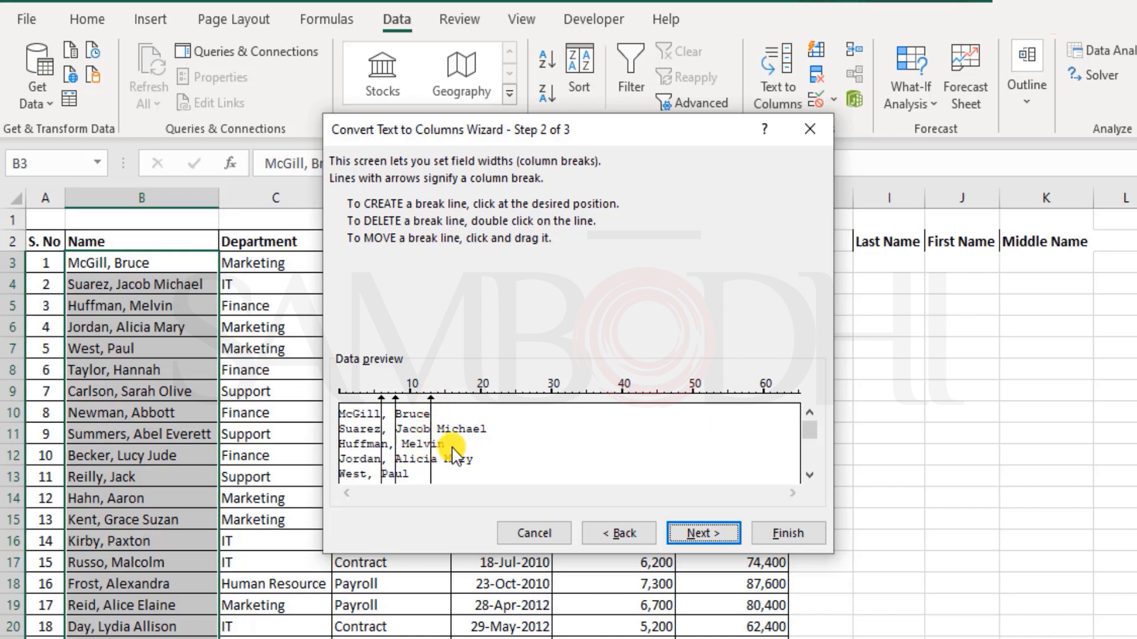
Finish the fixed-width split with General format and destination $B$3, replacing the existing data in the neighbouring columns
click(707, 533)
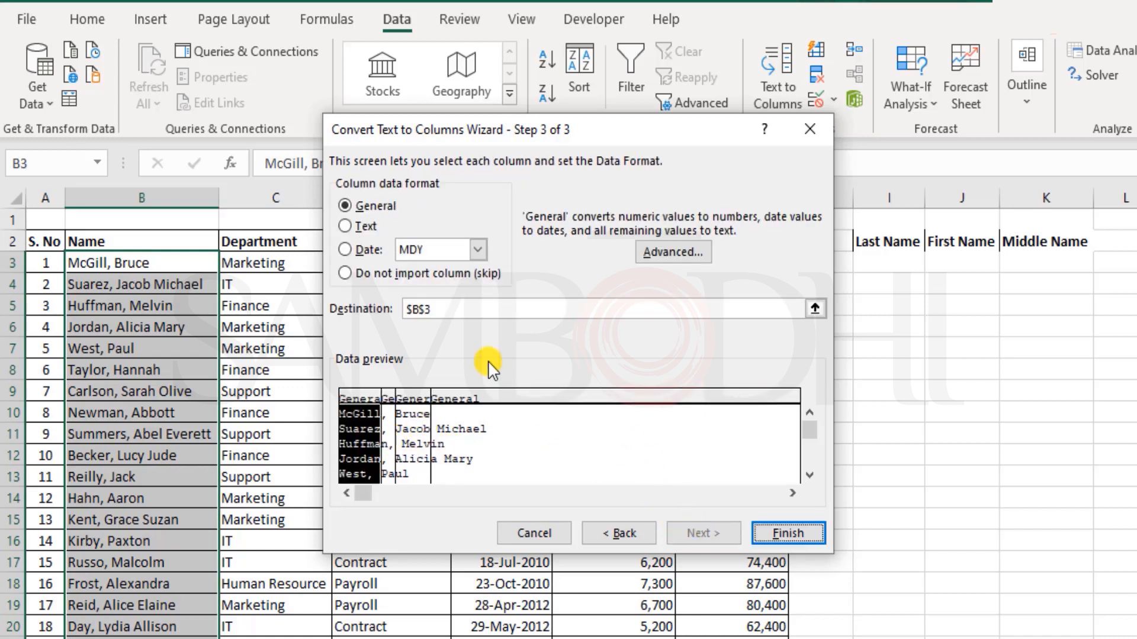
click(445, 311)
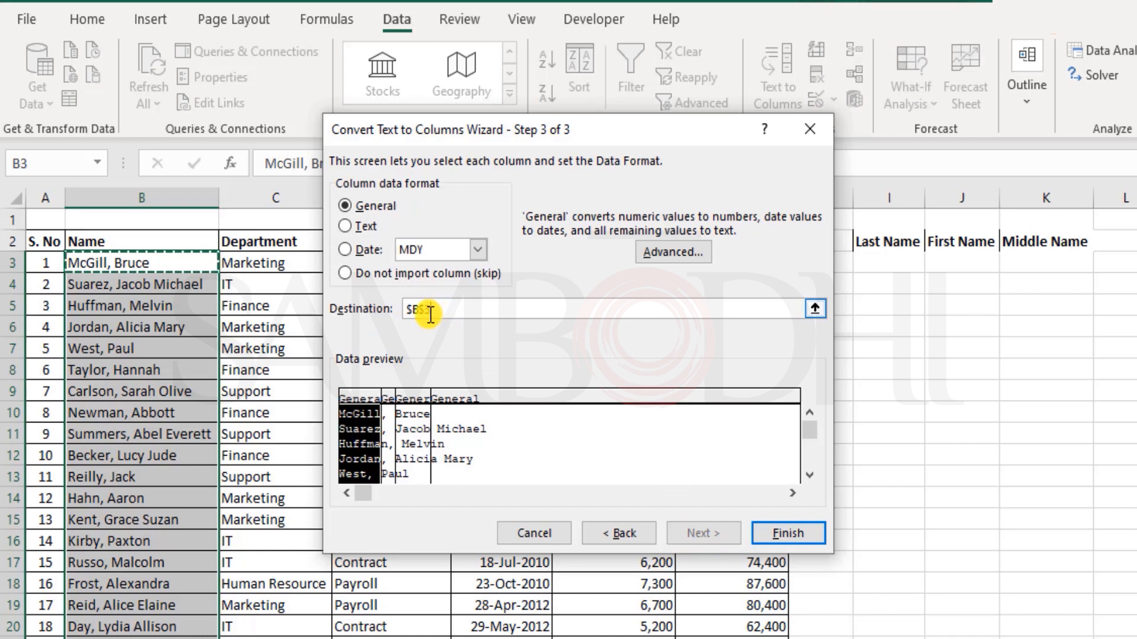
click(442, 312)
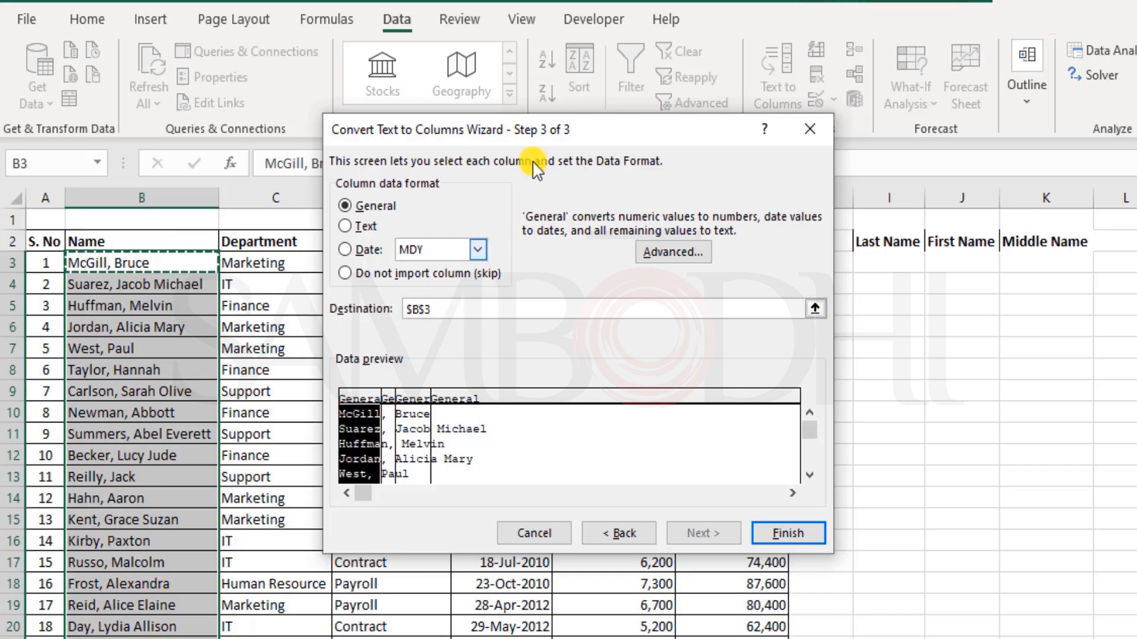
drag(548, 129, 751, 106)
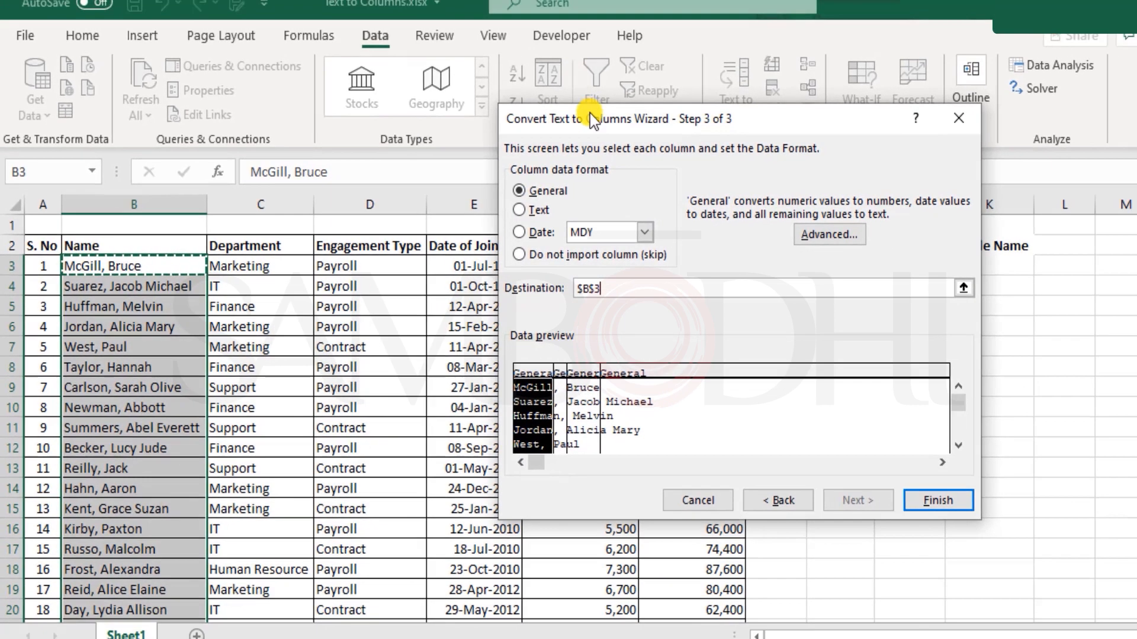
drag(592, 112, 754, 105)
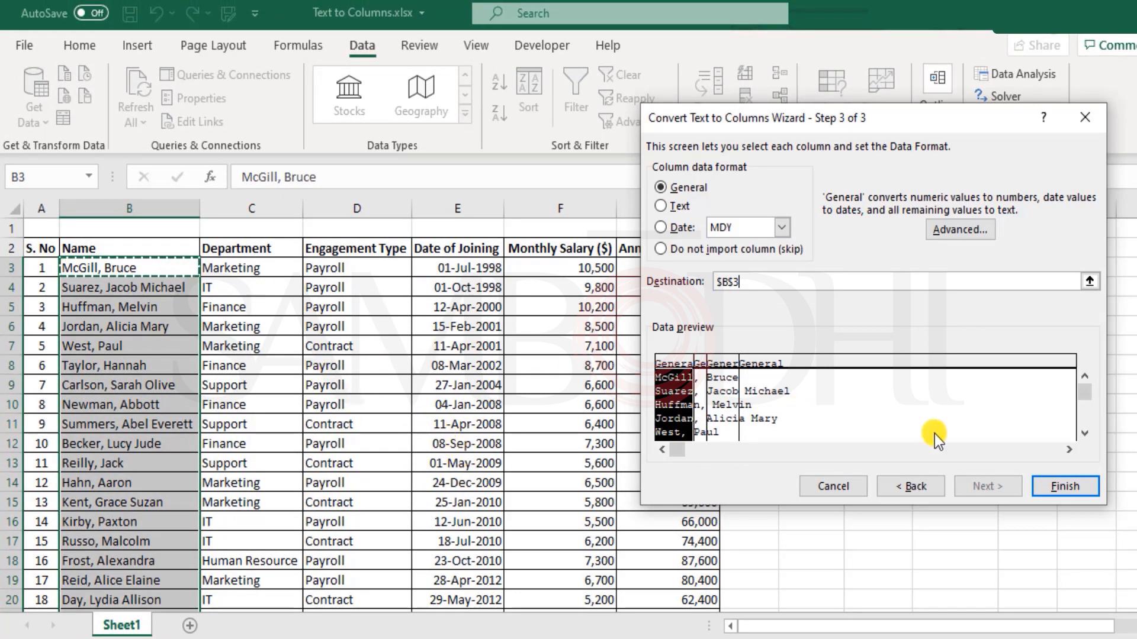
click(1063, 487)
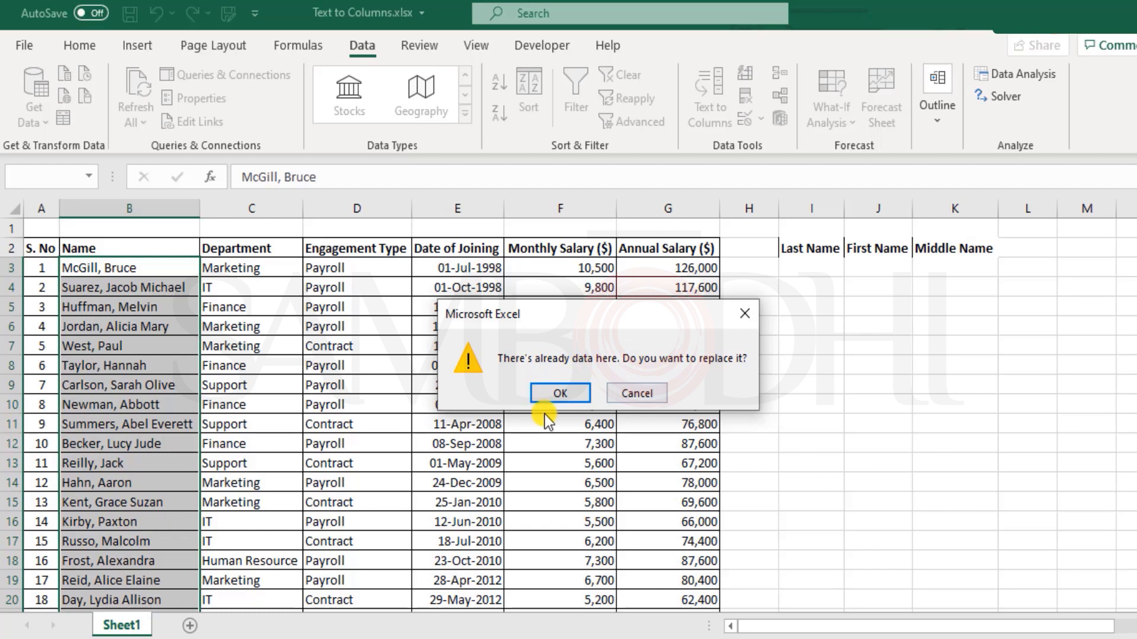
click(560, 393)
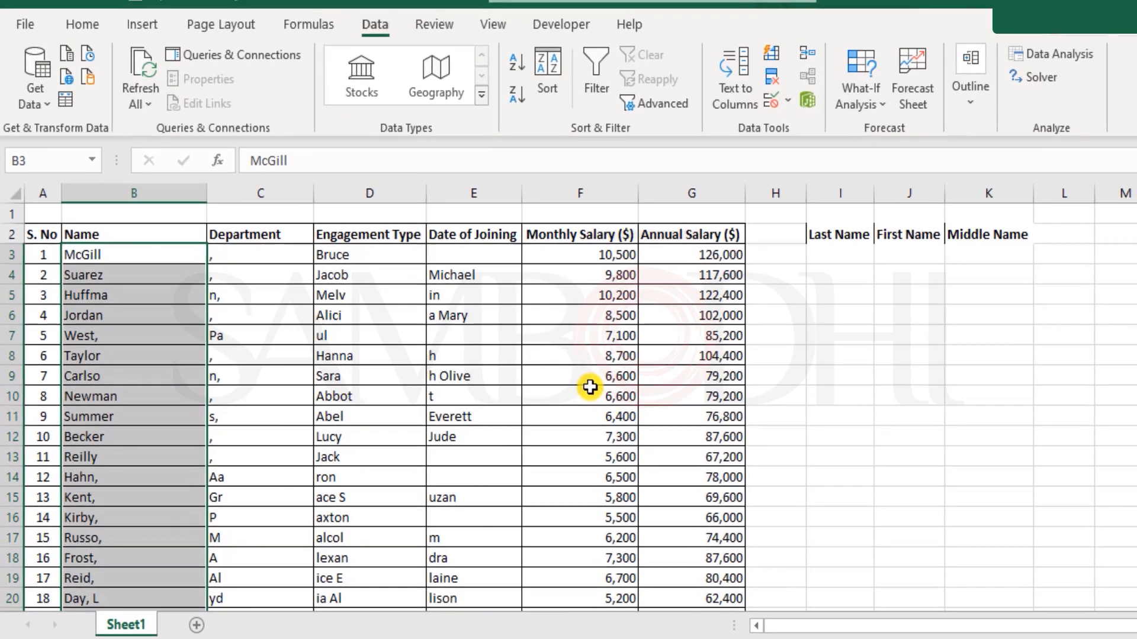
drag(272, 234, 464, 227)
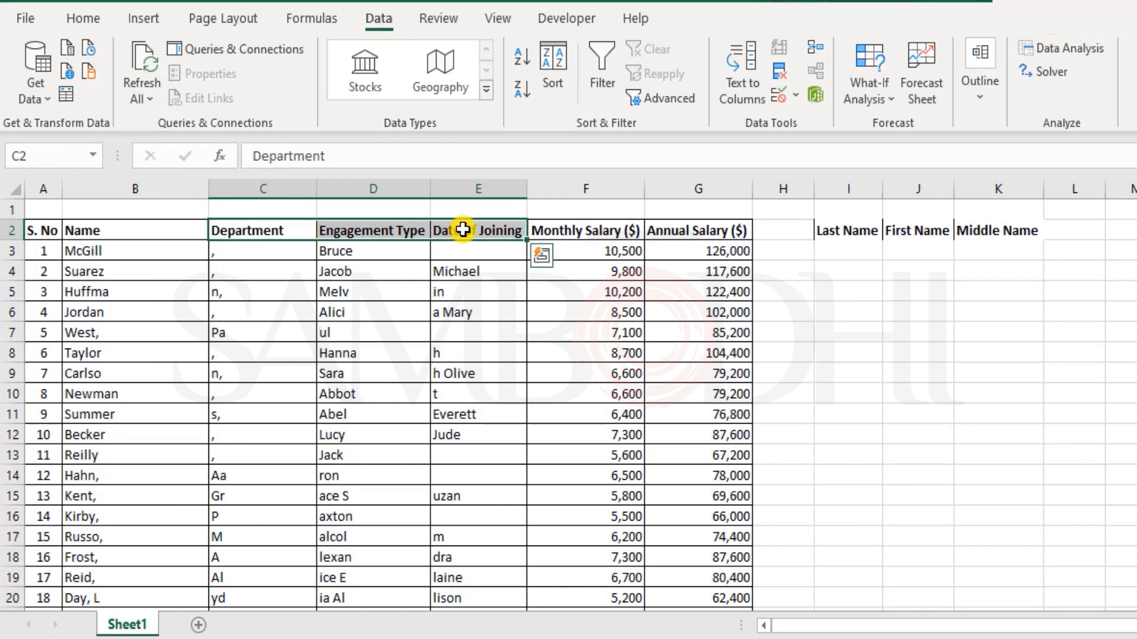
Undo the fixed-width split of the employee names that overwrote the Department, Engagement Type and Date of Joining columns
drag(154, 269, 282, 512)
click(277, 434)
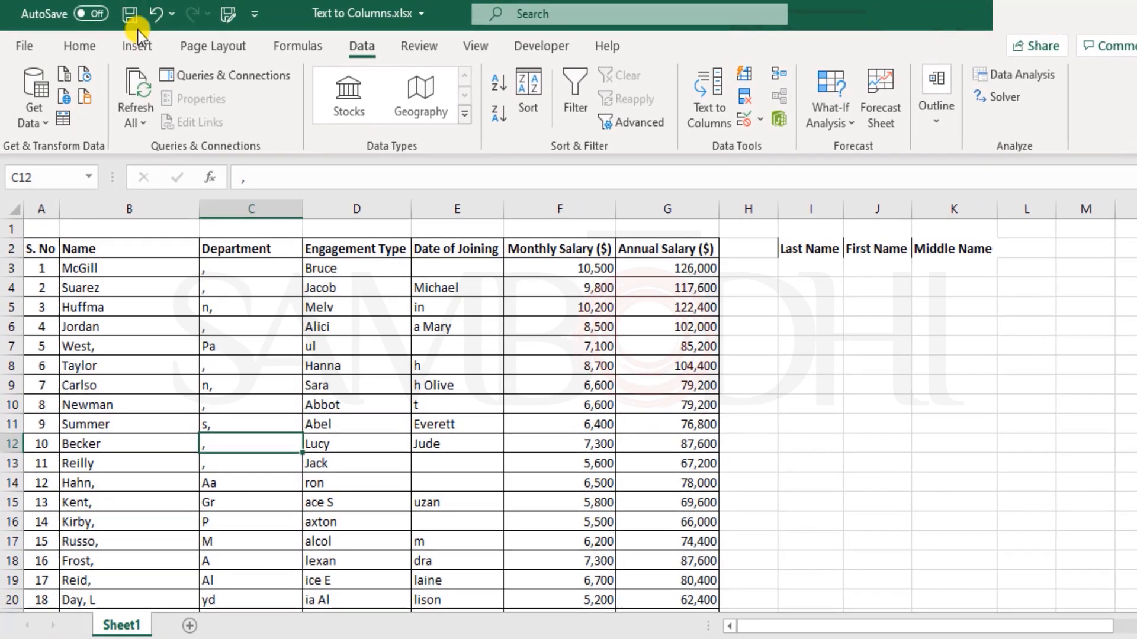
click(152, 16)
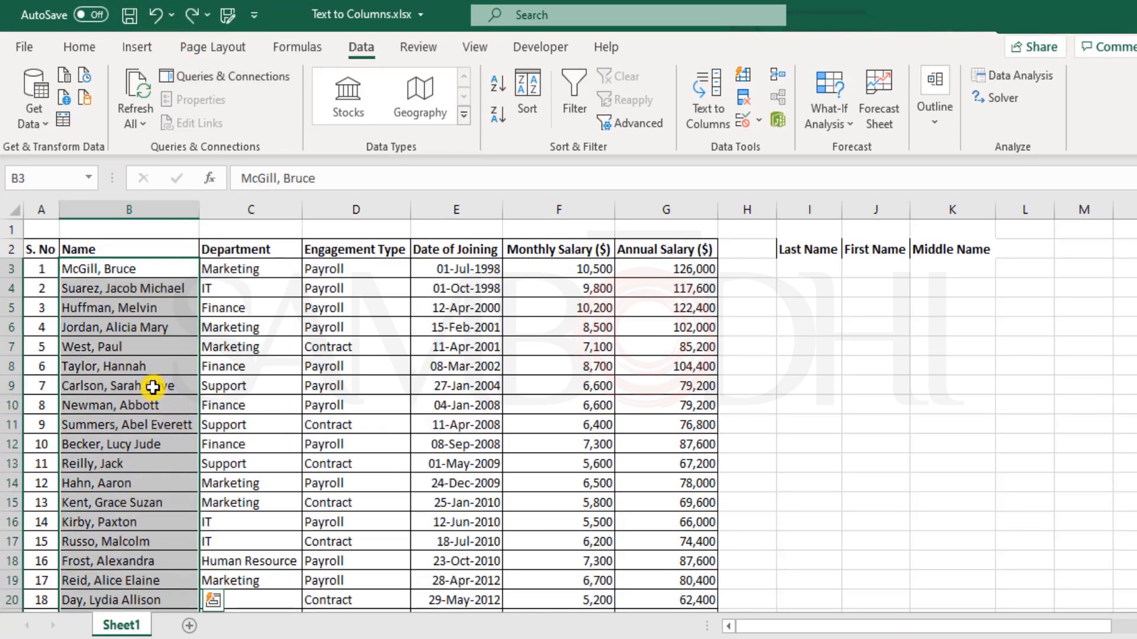
Start Text to Columns on the names in column B as Delimited data, with only Comma and Space as delimiters and consecutive delimiters treated as one
click(709, 101)
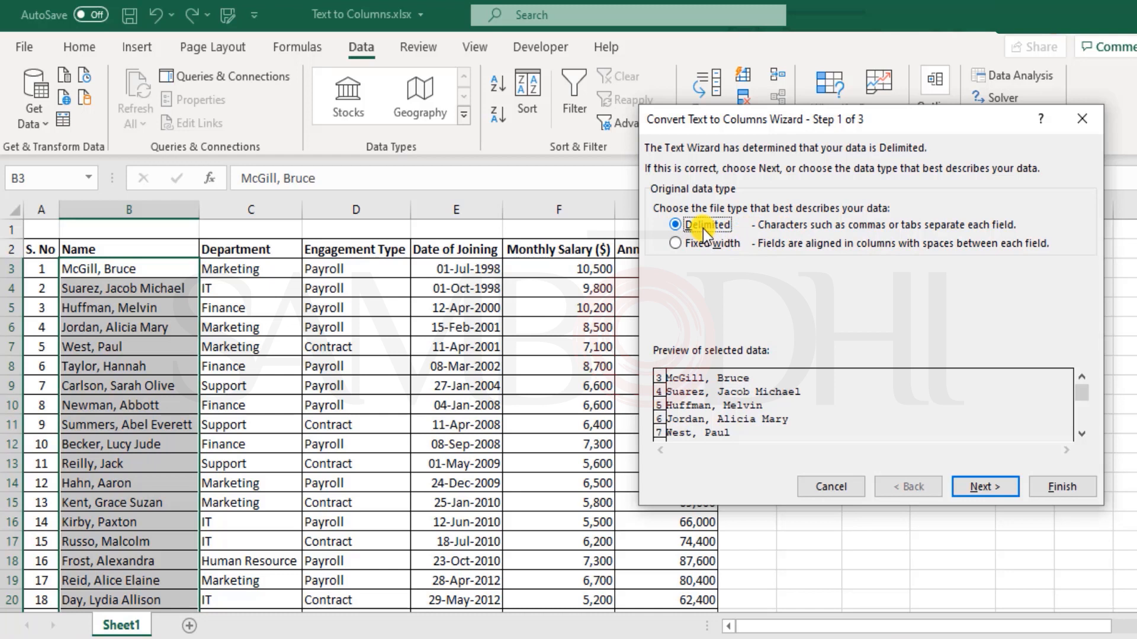
click(982, 485)
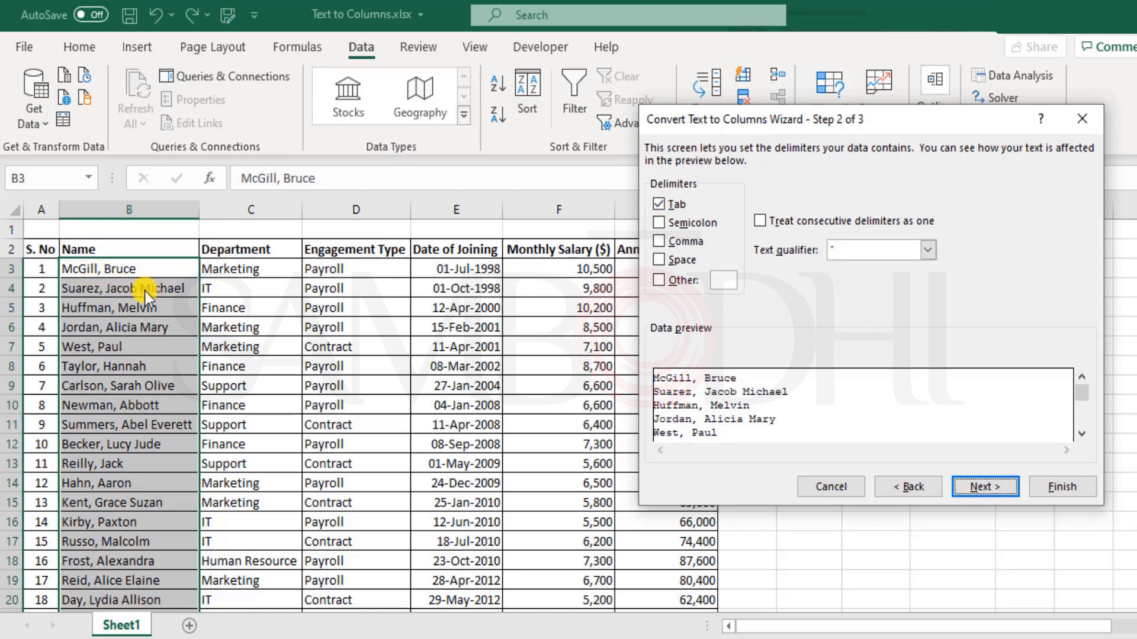
click(659, 205)
click(659, 242)
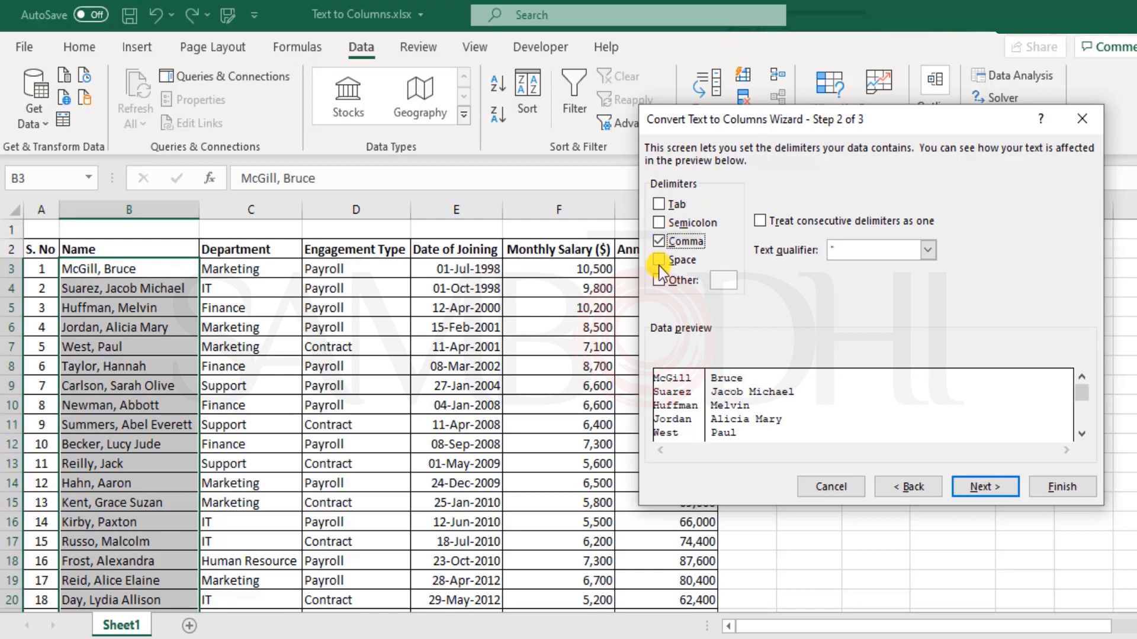
click(659, 247)
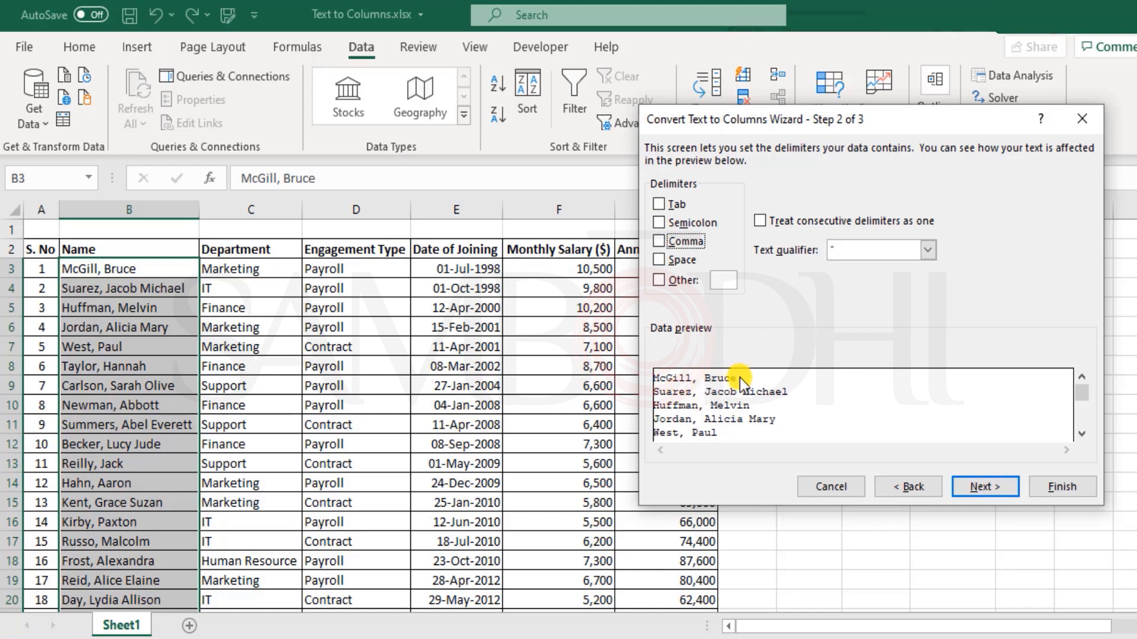
click(662, 245)
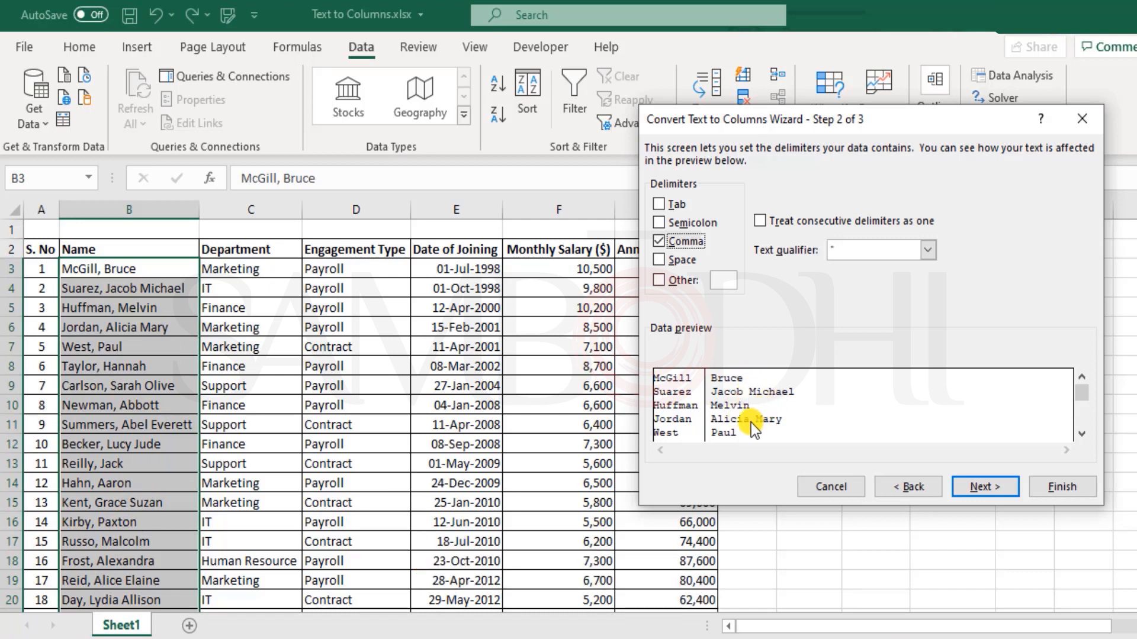
click(658, 262)
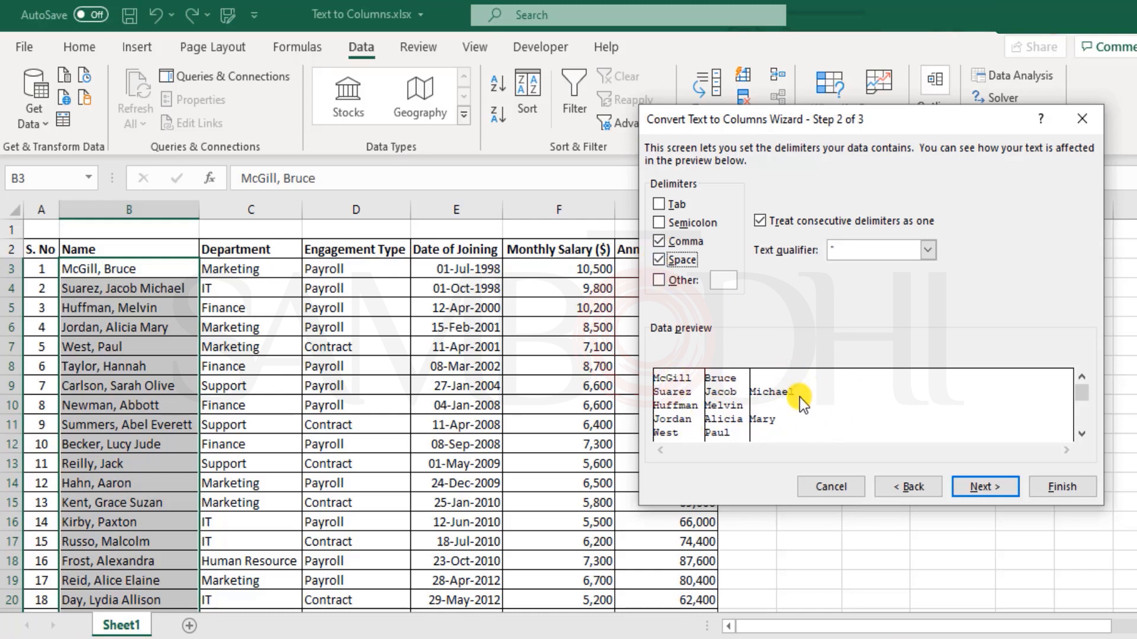
Set the split's destination to $I$3 below the Last Name header, keep the General format, and finish the conversion
click(990, 484)
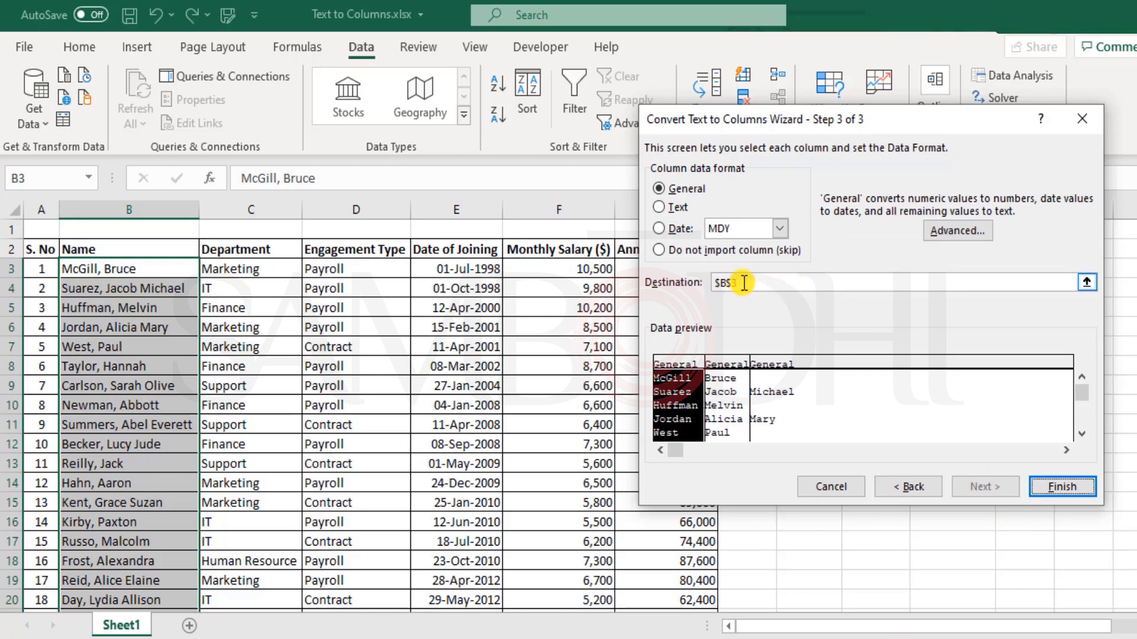
drag(744, 283, 669, 283)
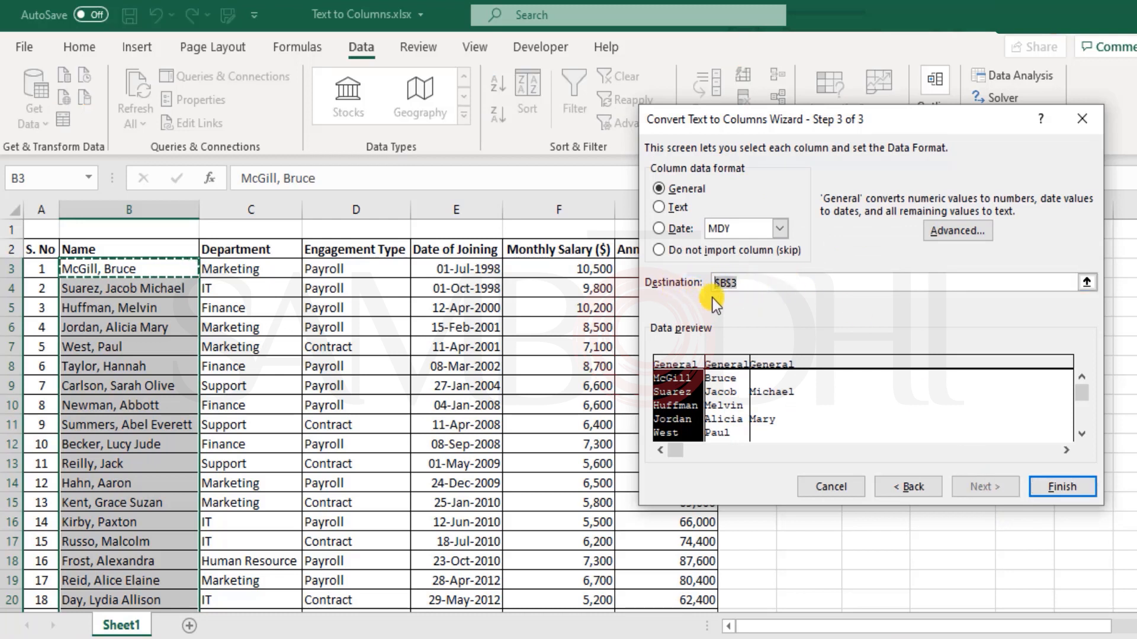
key(BackSpace)
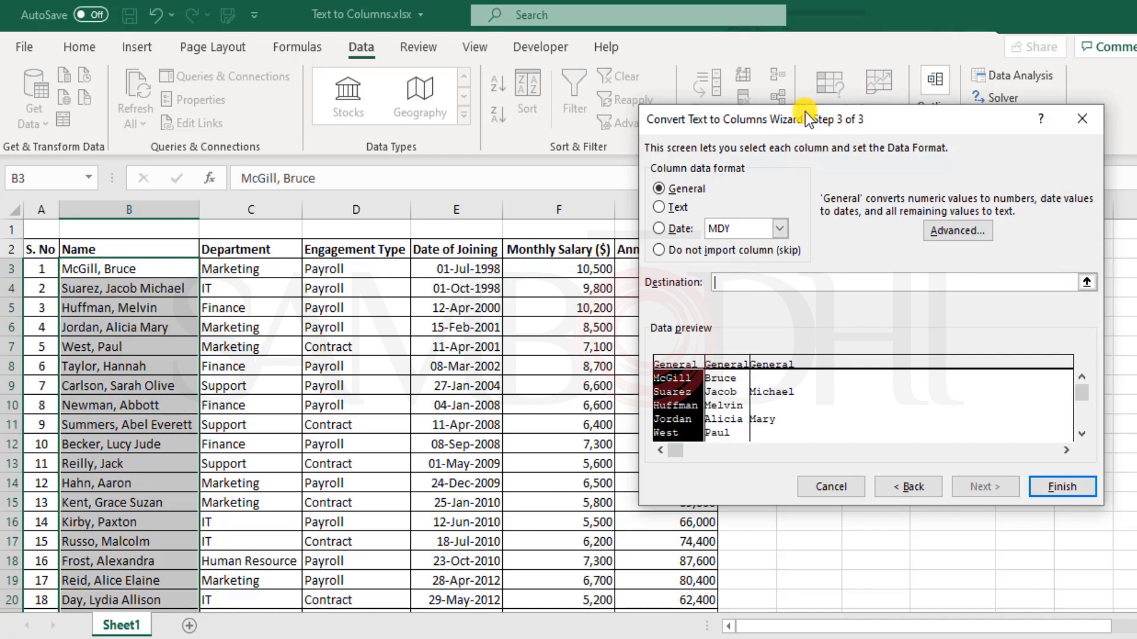
drag(807, 119, 387, 219)
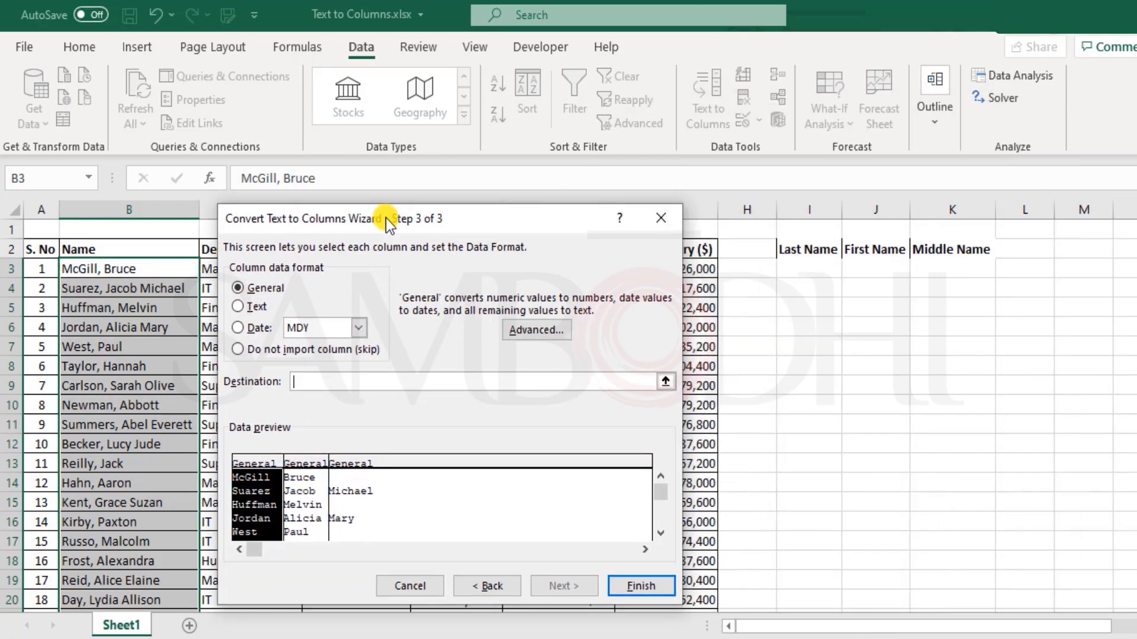
click(794, 273)
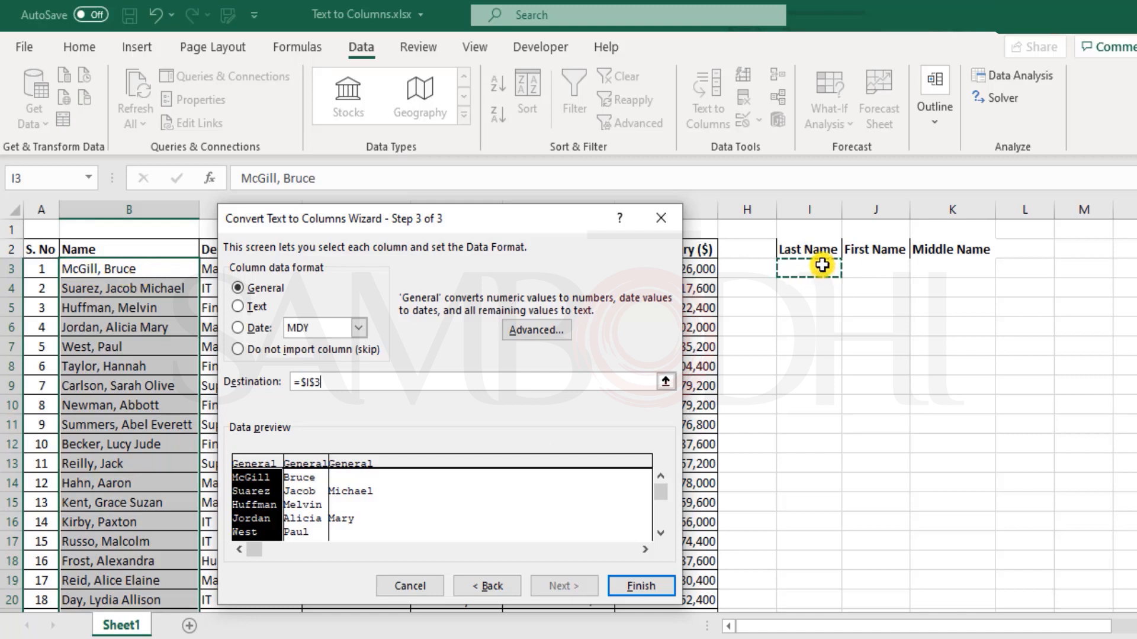
click(639, 585)
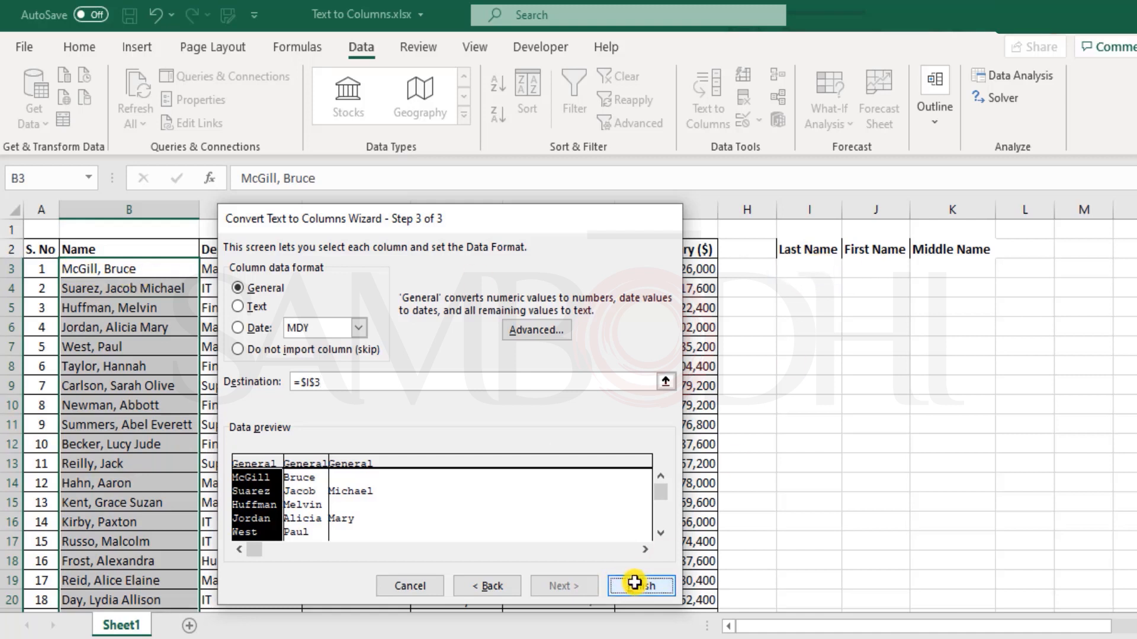
Check the split last, first and middle names in columns I to K against the full names, down to row 27
click(806, 322)
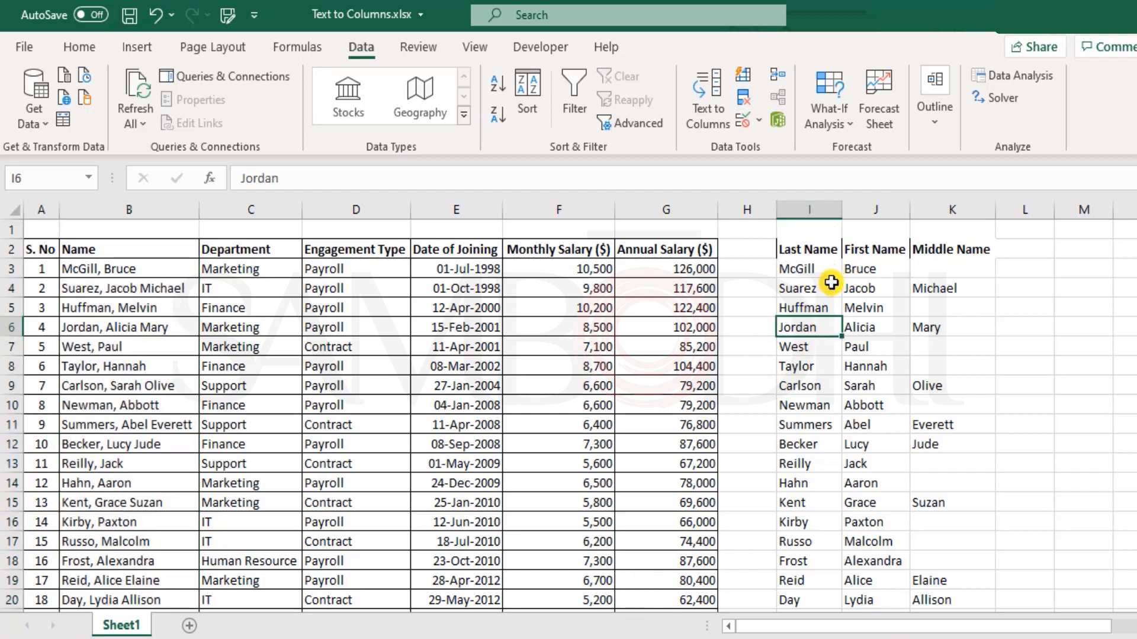
drag(812, 270, 863, 264)
drag(807, 290, 870, 290)
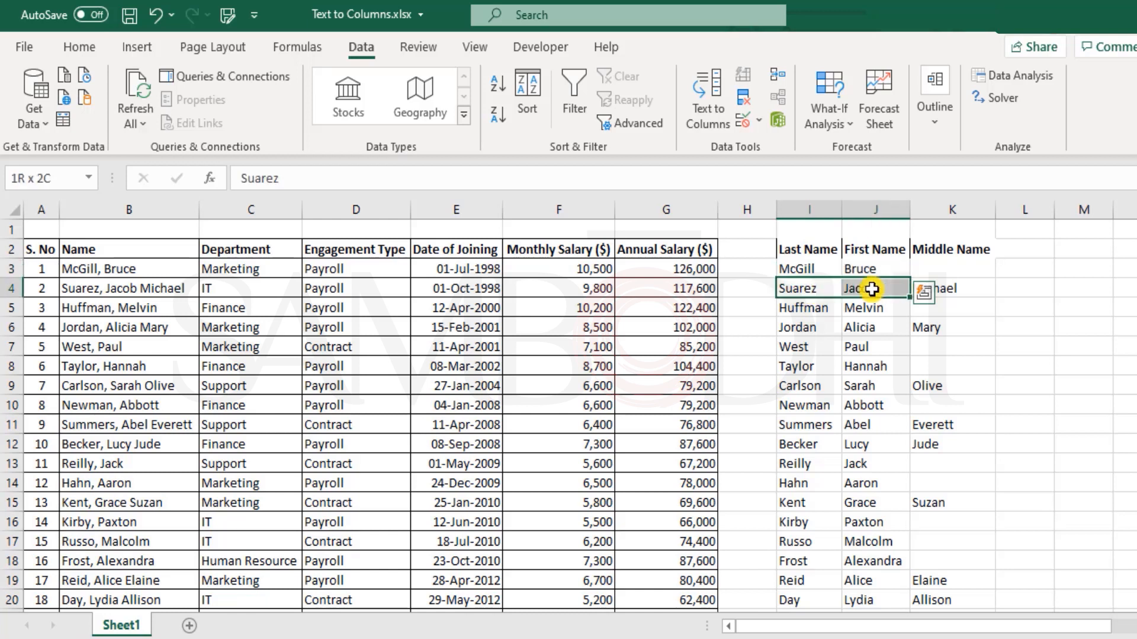
click(930, 294)
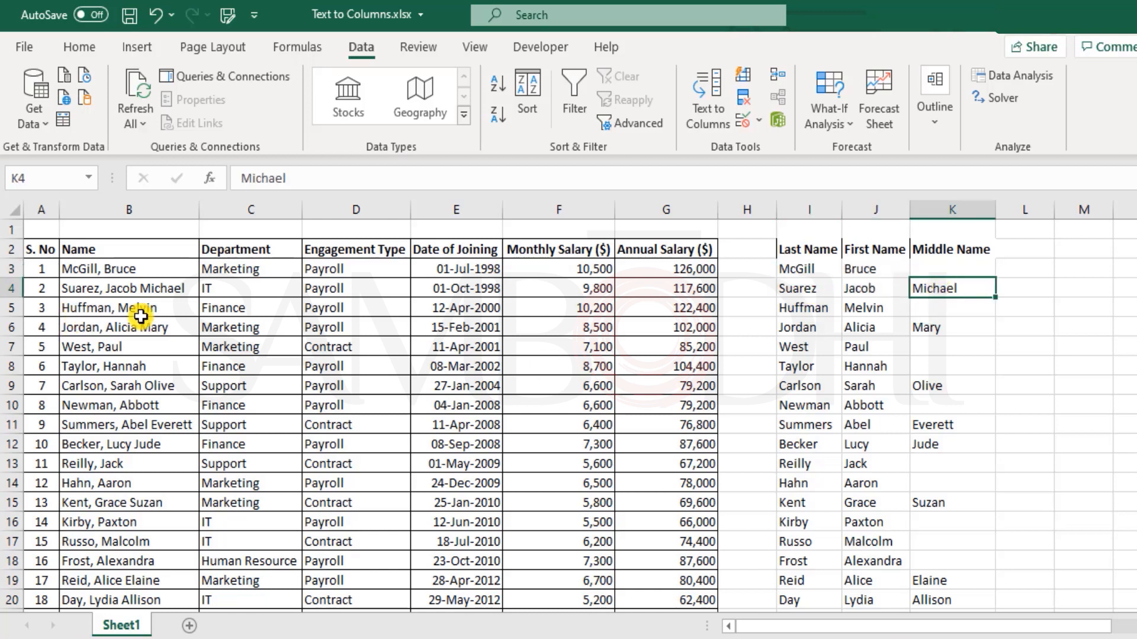
click(897, 308)
scroll(897, 311, down, 3)
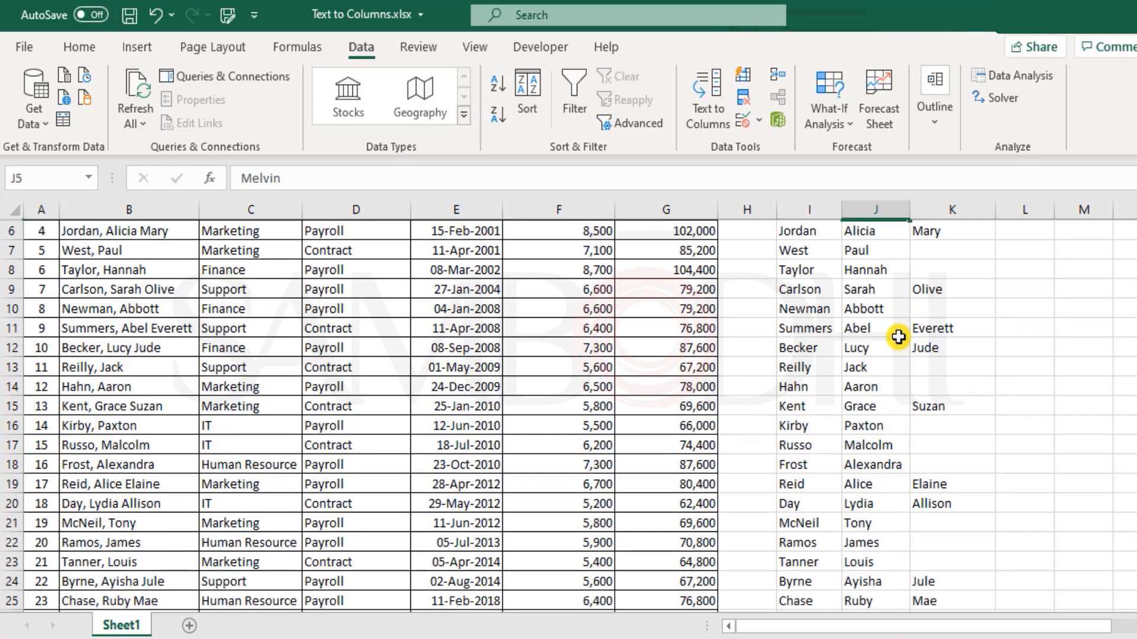
scroll(894, 355, down, 2)
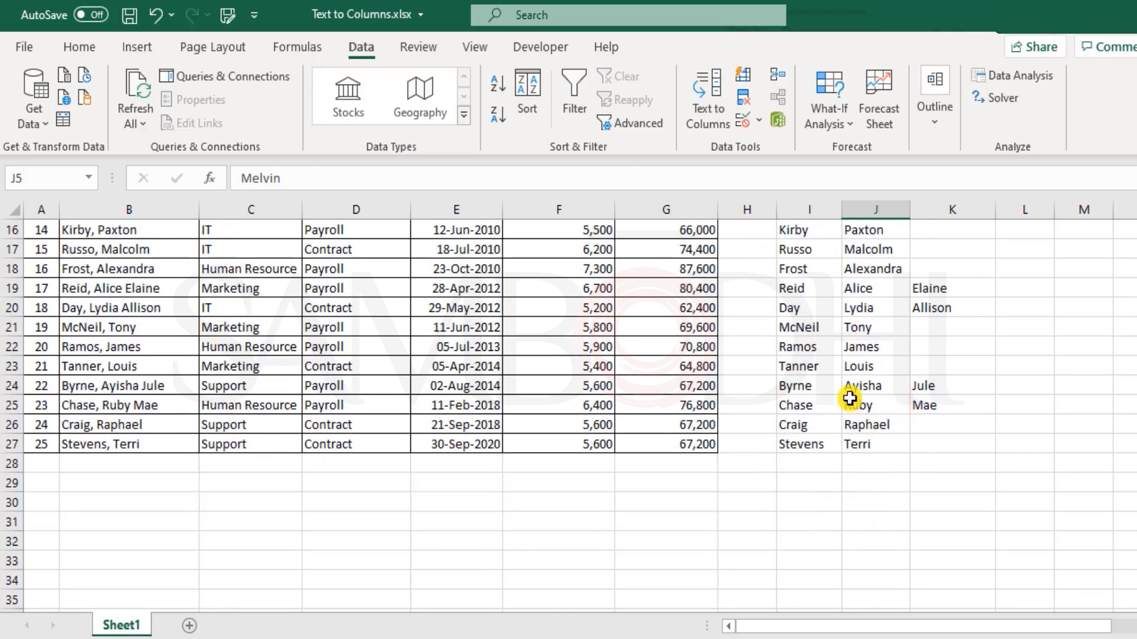
click(949, 441)
scroll(950, 435, up, 5)
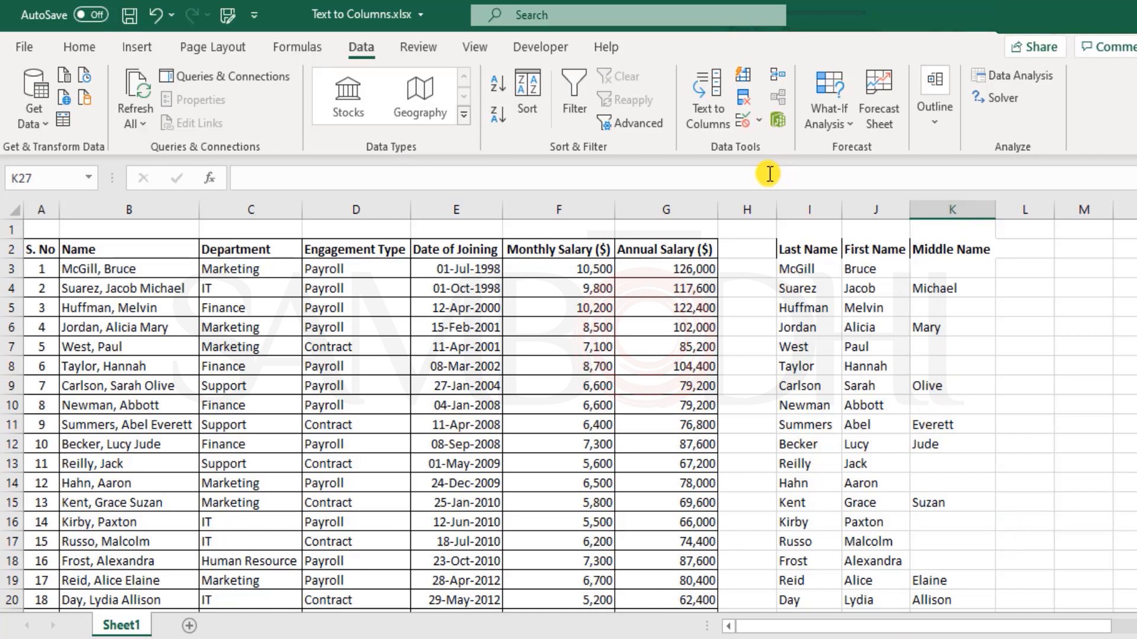
Try Text to Columns again on the names in B3:B27, with a period as the only delimiter under Other
drag(135, 268, 127, 515)
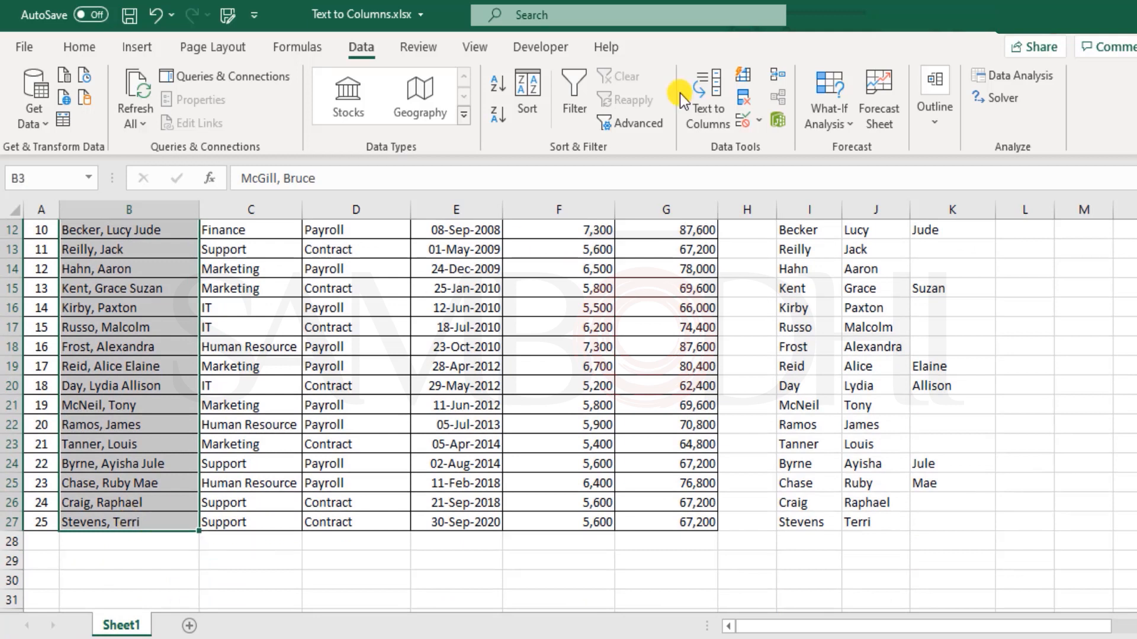
click(717, 104)
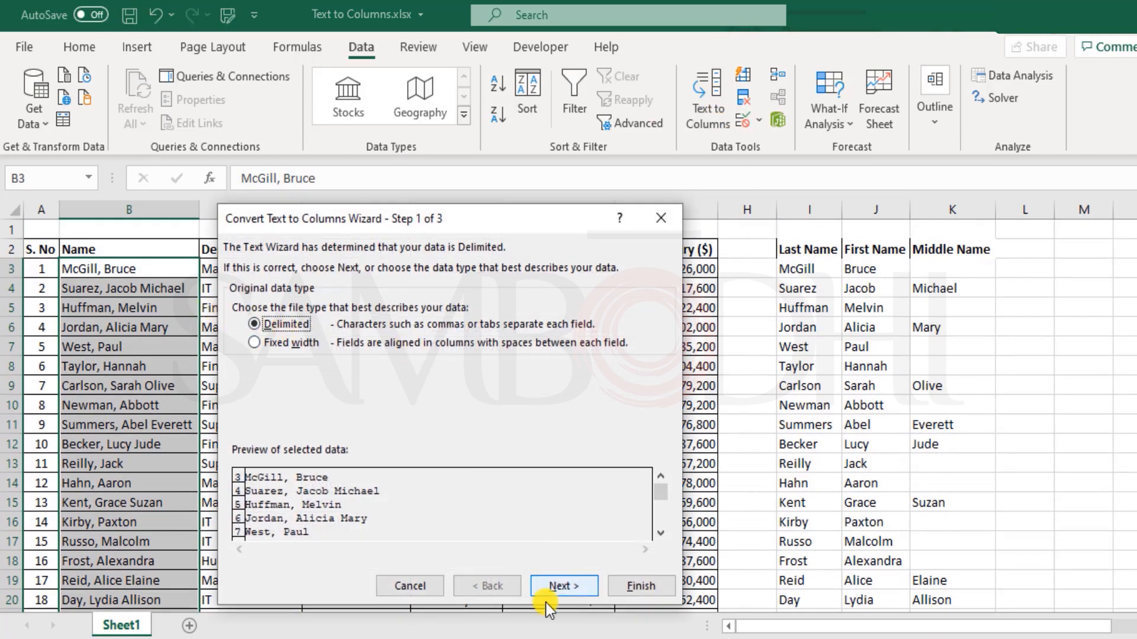
click(559, 585)
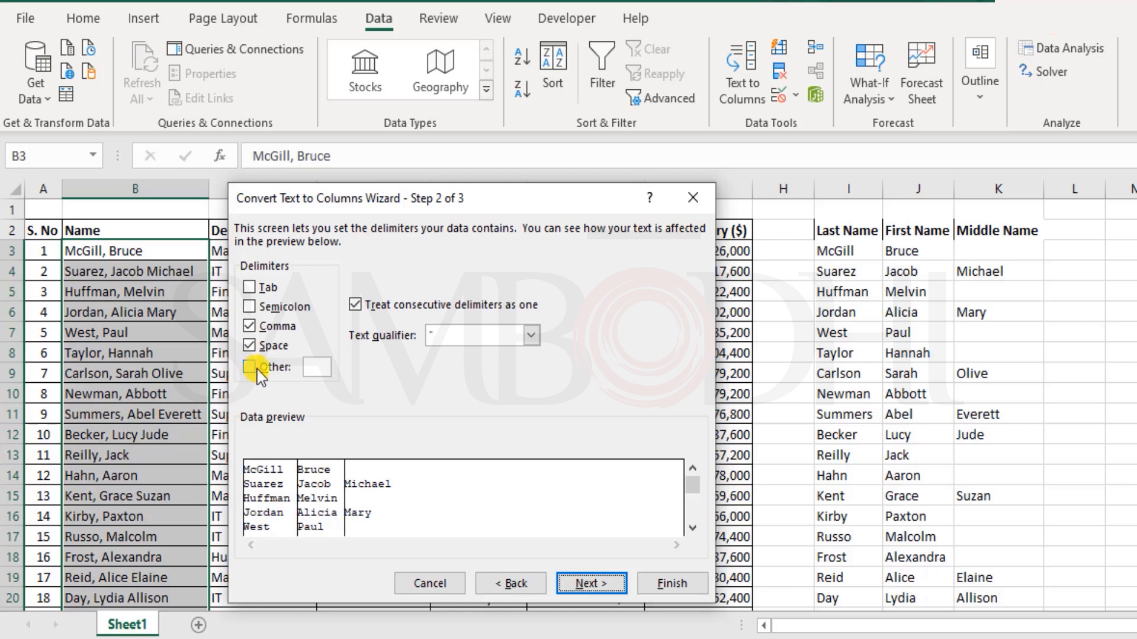
click(250, 346)
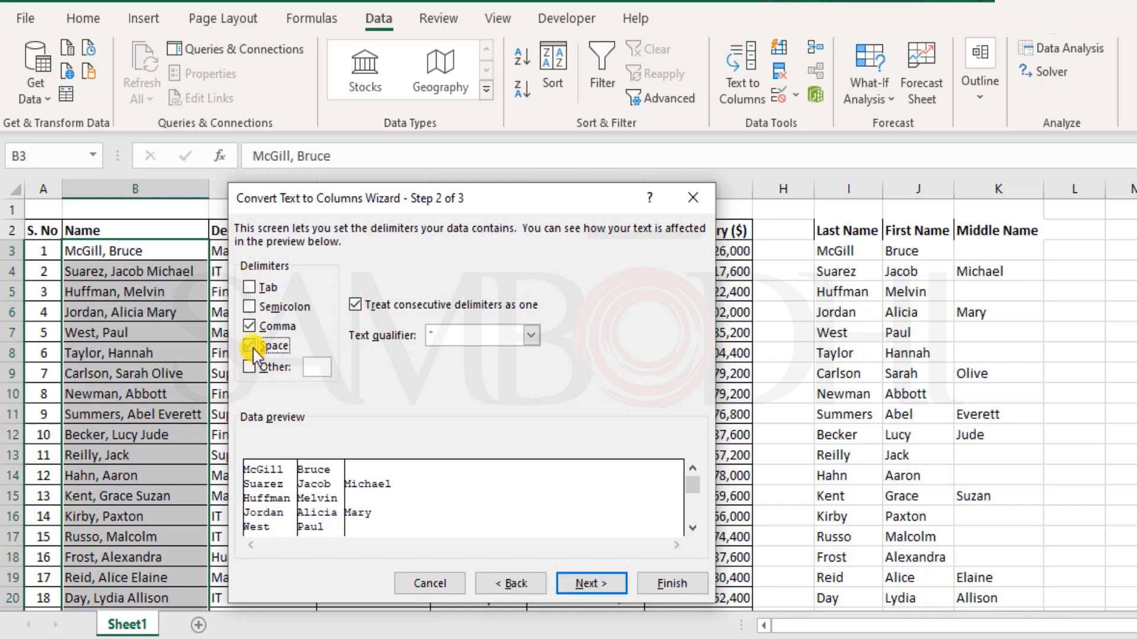
click(249, 325)
click(254, 367)
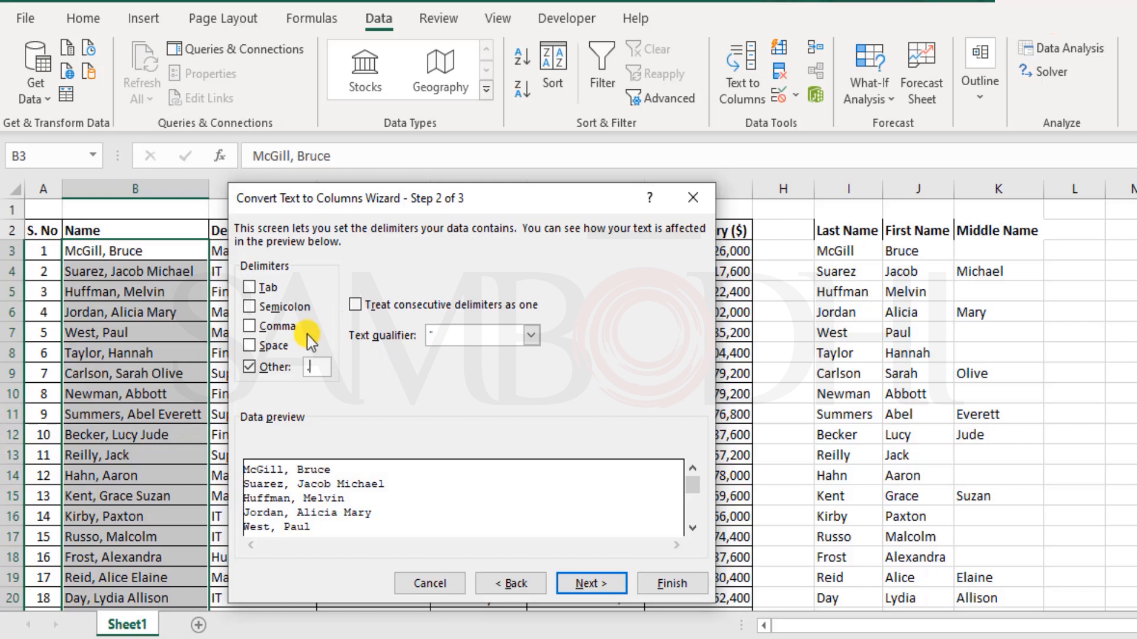
Look through the text qualifier choices and the final wizard page, and cancel the conversion
click(443, 336)
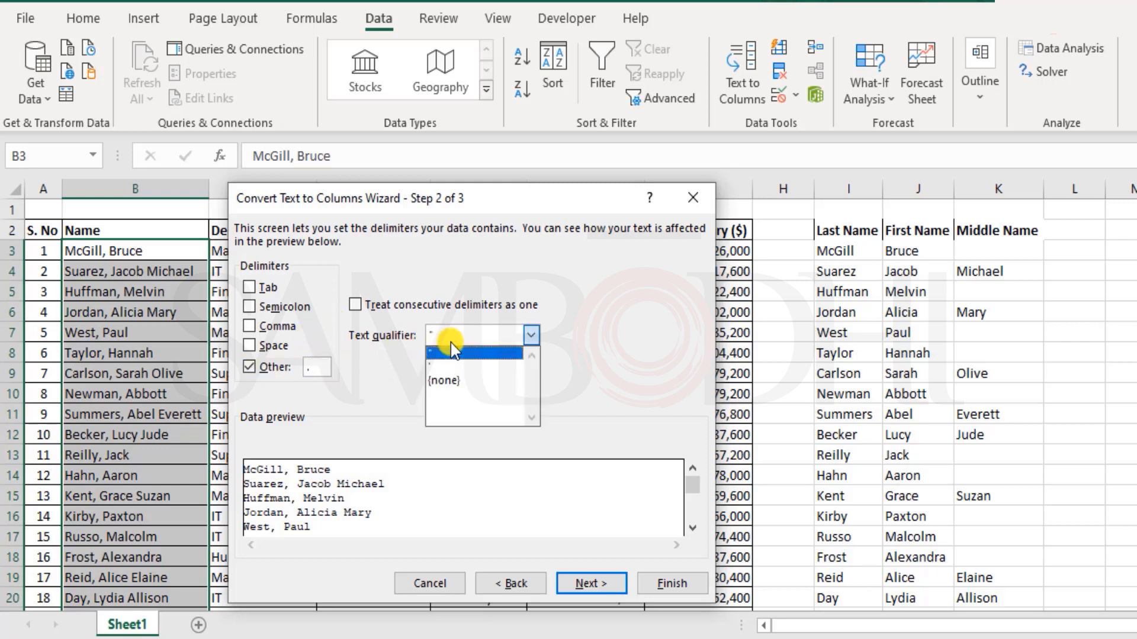
click(550, 327)
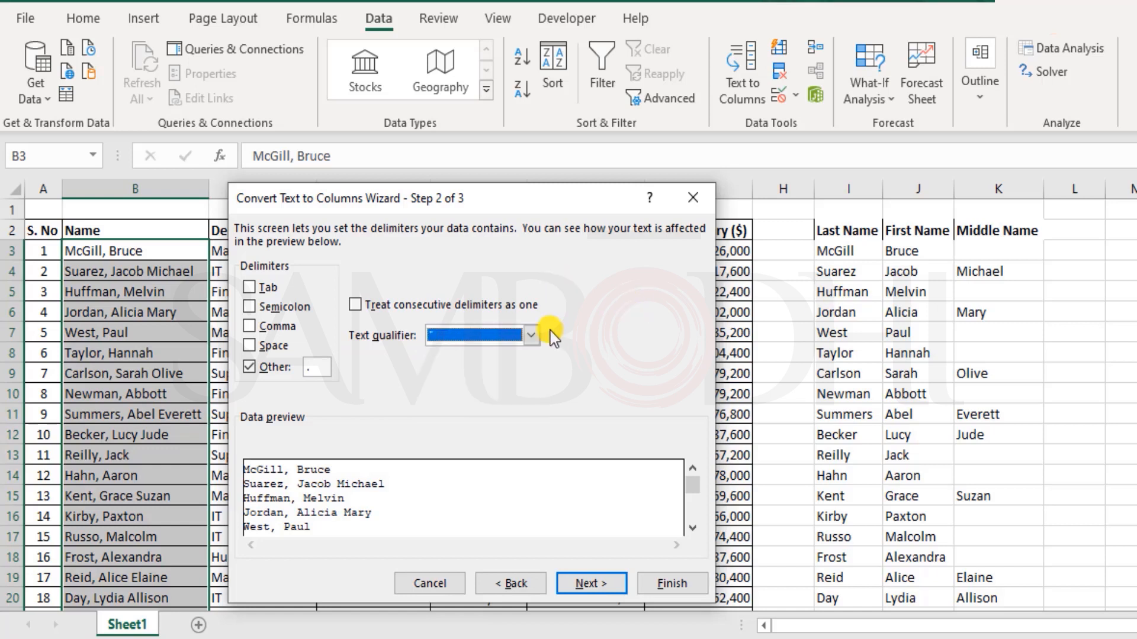
click(316, 368)
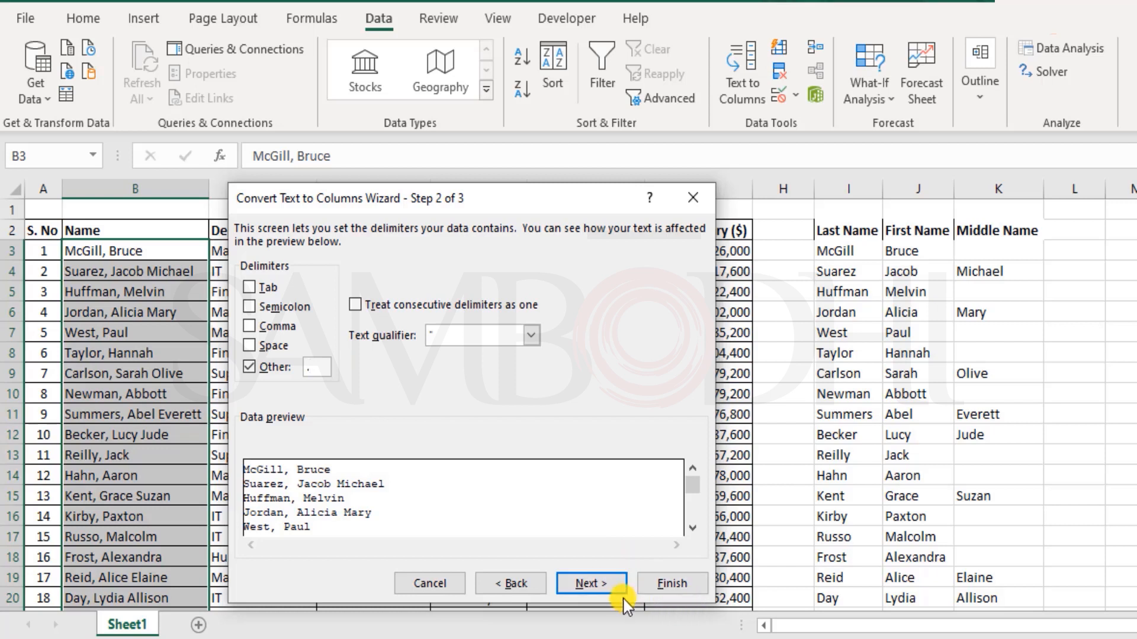
click(614, 586)
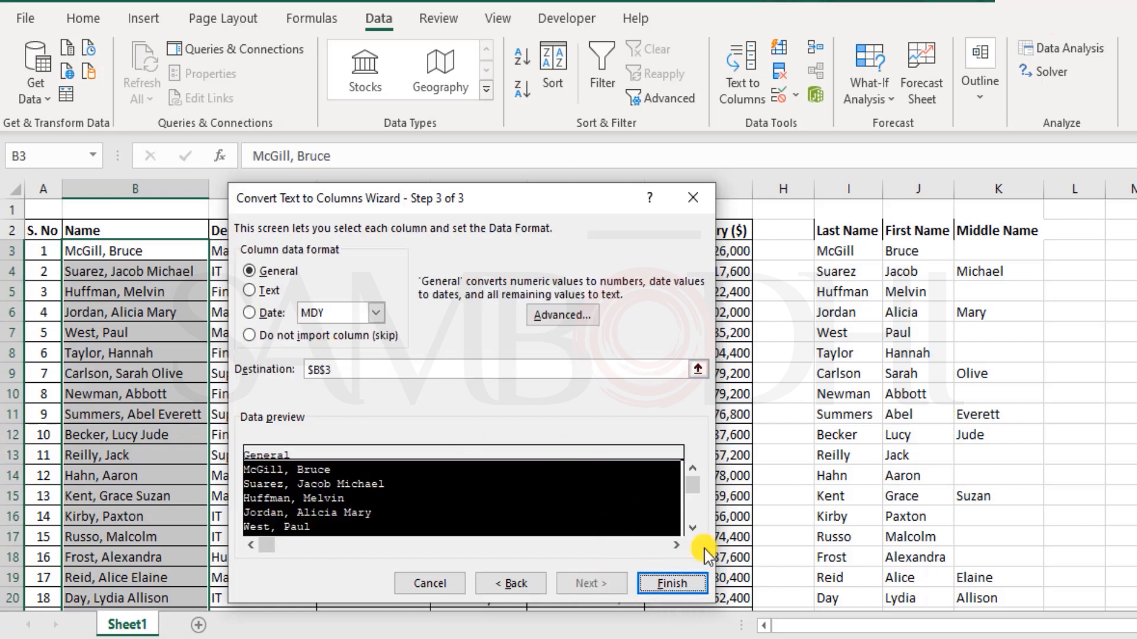
click(430, 583)
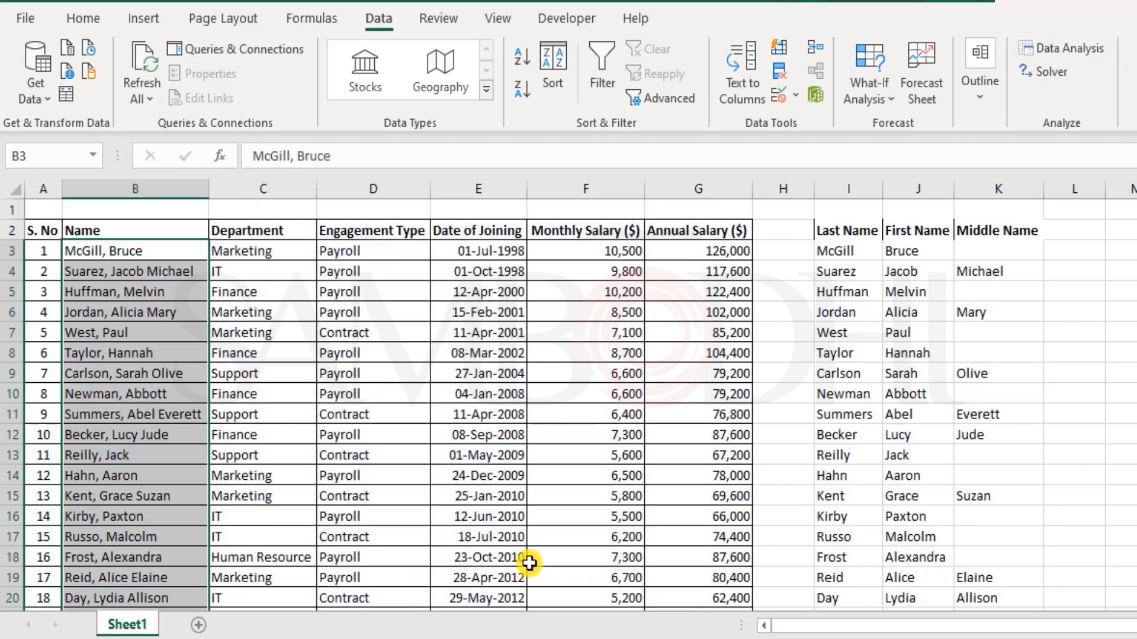
click(690, 356)
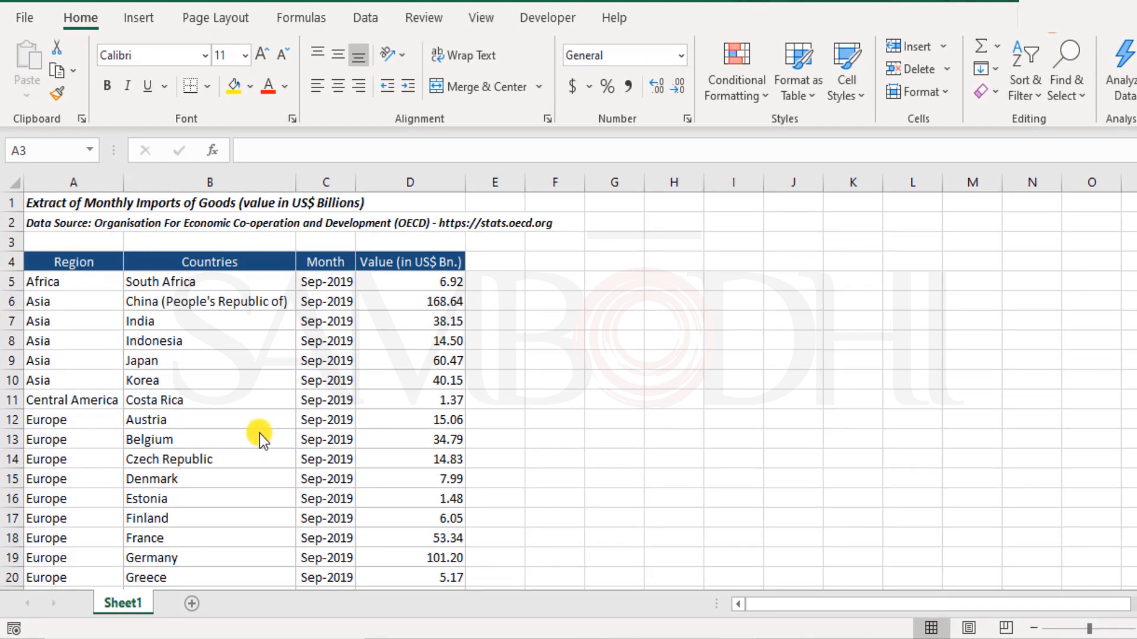
In the Global Imports Data.xlsx workbook, view the Outline commands for Group, Ungroup and Subtotal
click(375, 20)
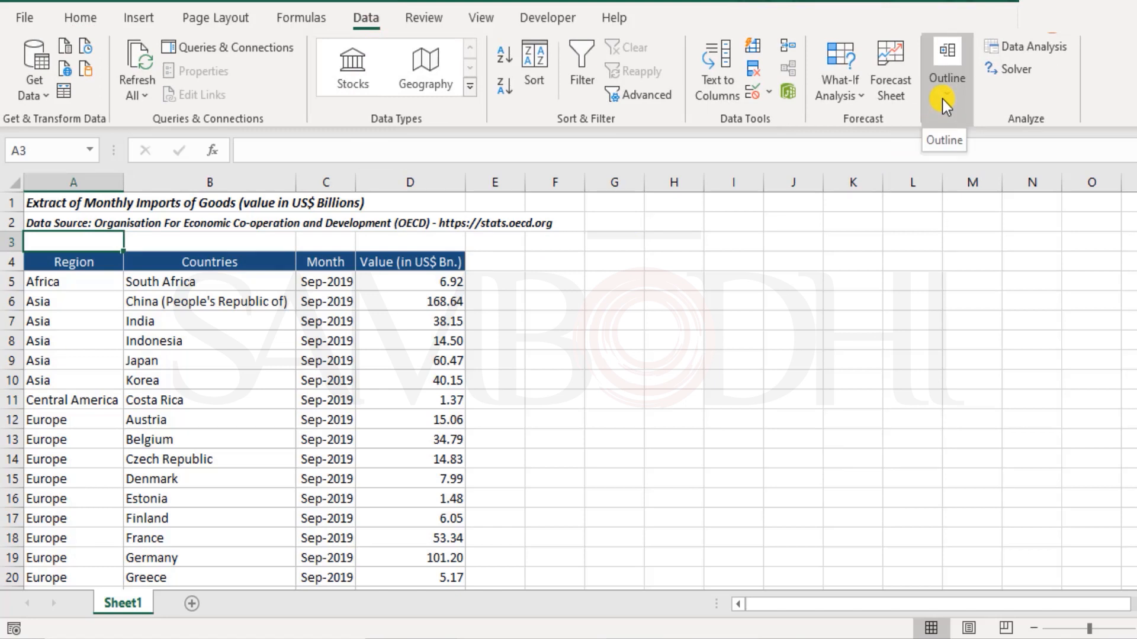
click(950, 83)
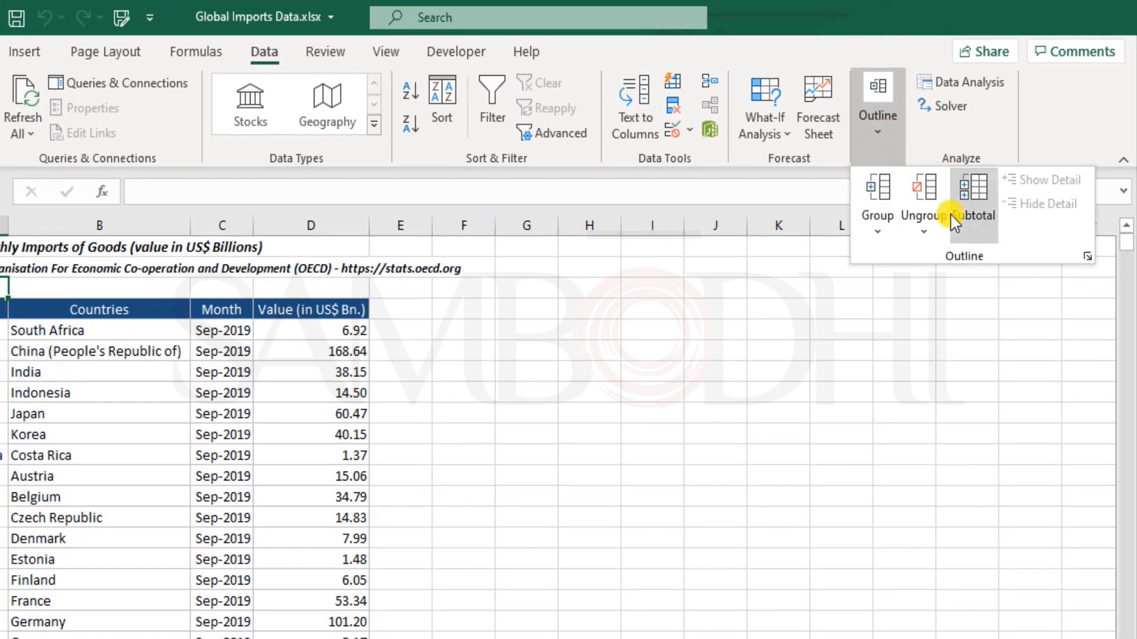
click(1054, 137)
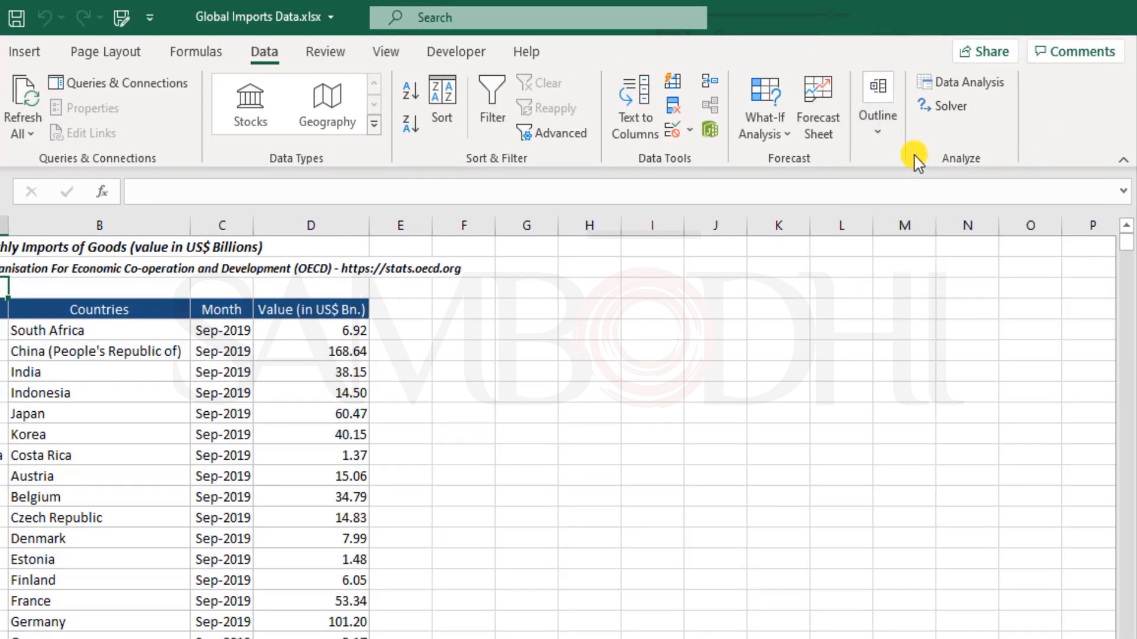
click(887, 147)
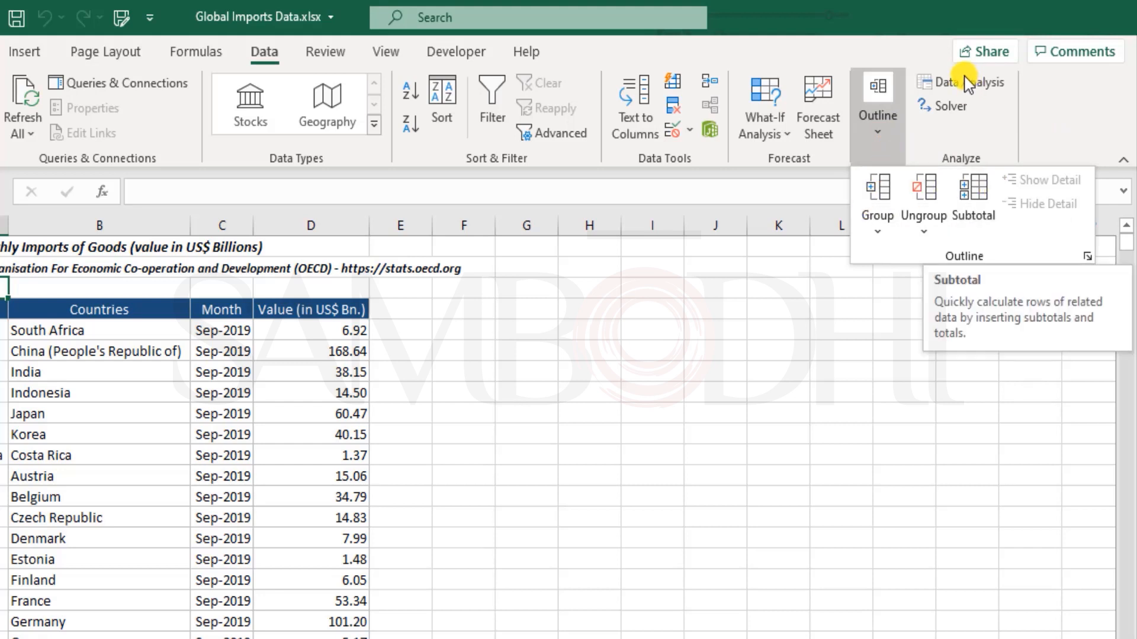
click(1056, 104)
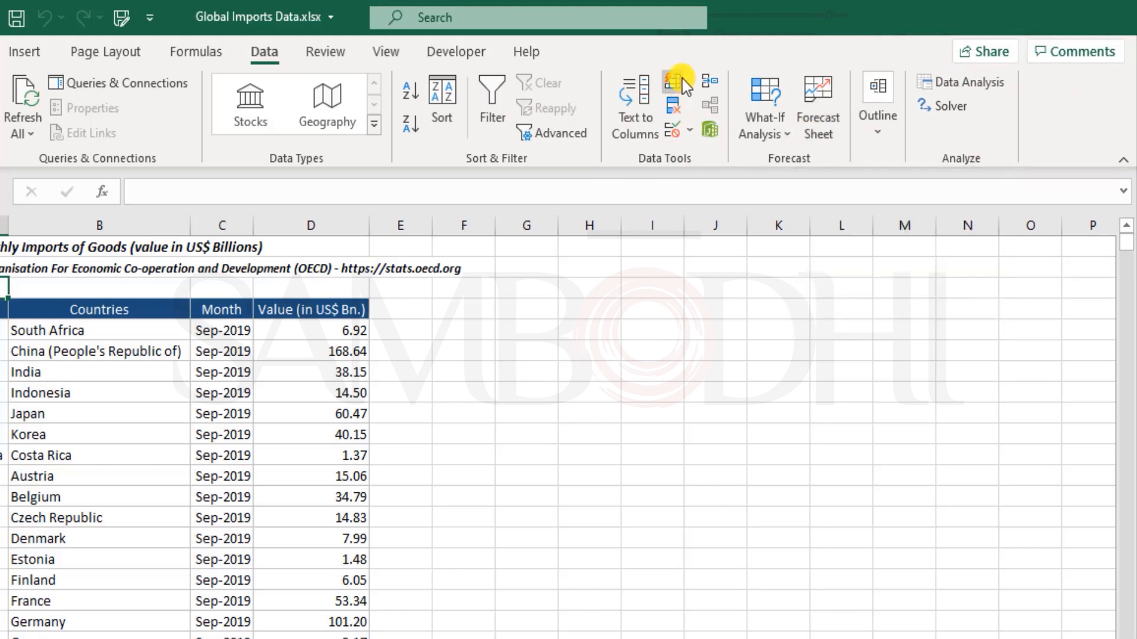
click(889, 119)
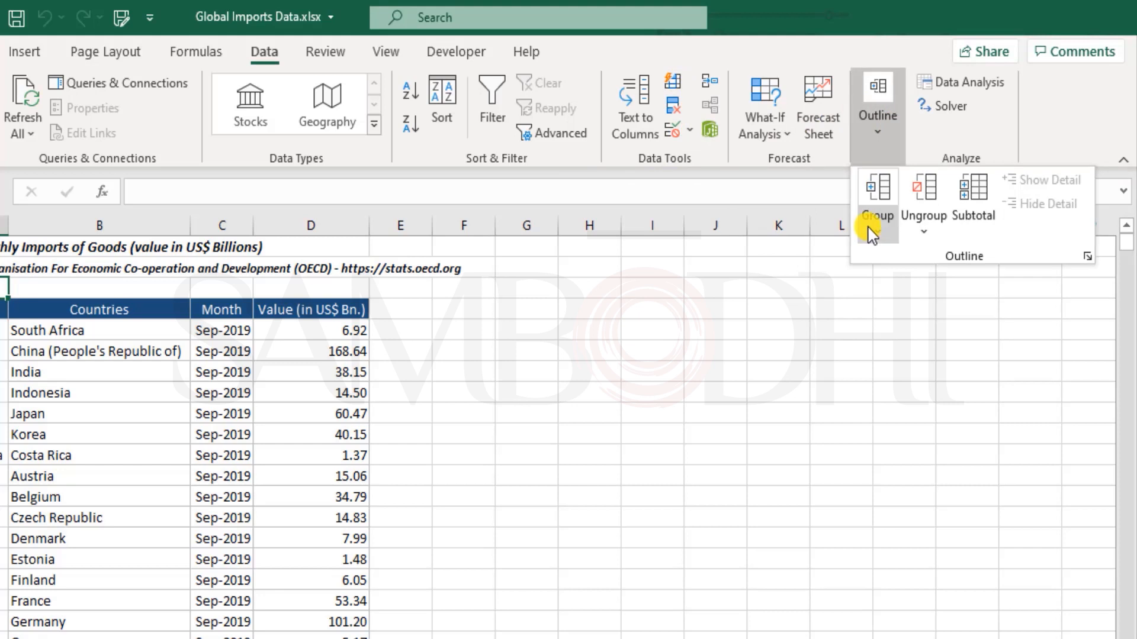
click(733, 164)
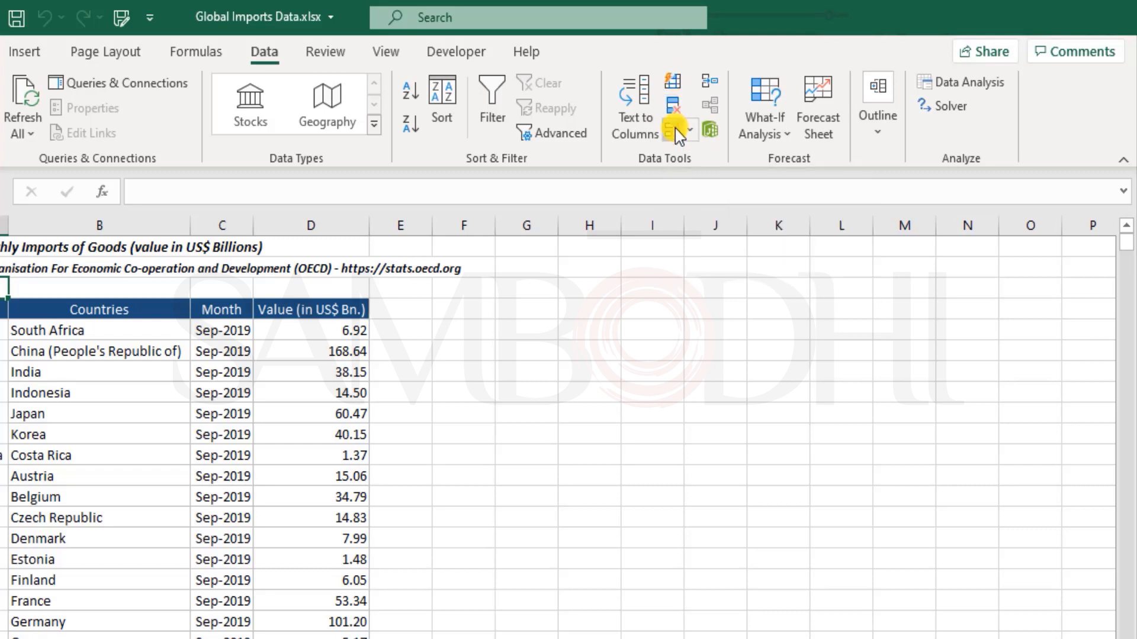
click(869, 131)
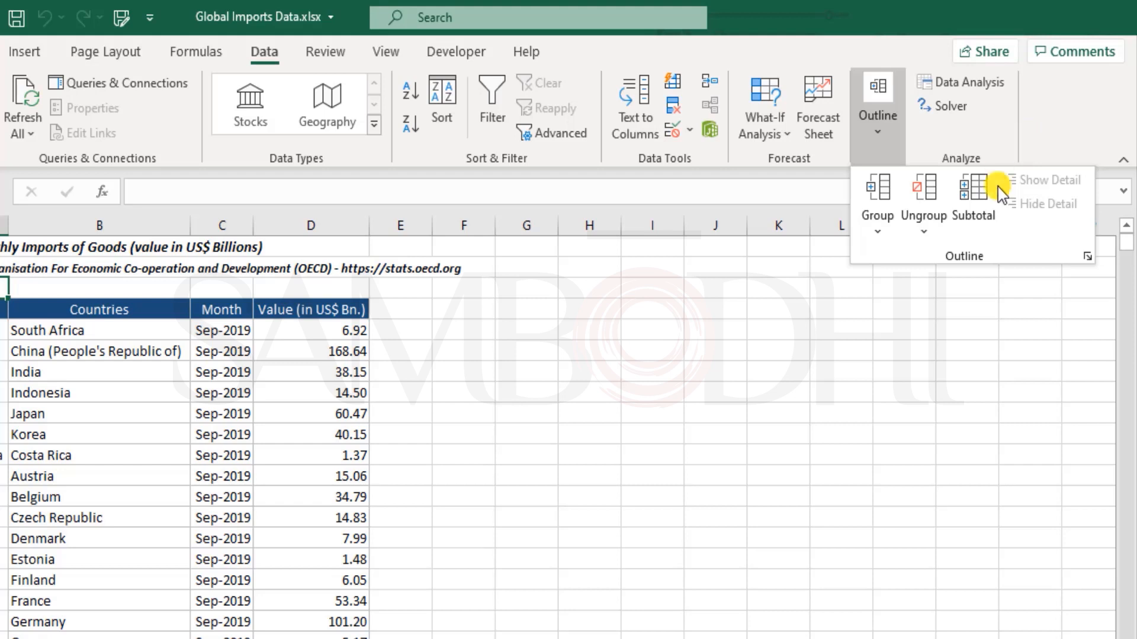
click(1026, 116)
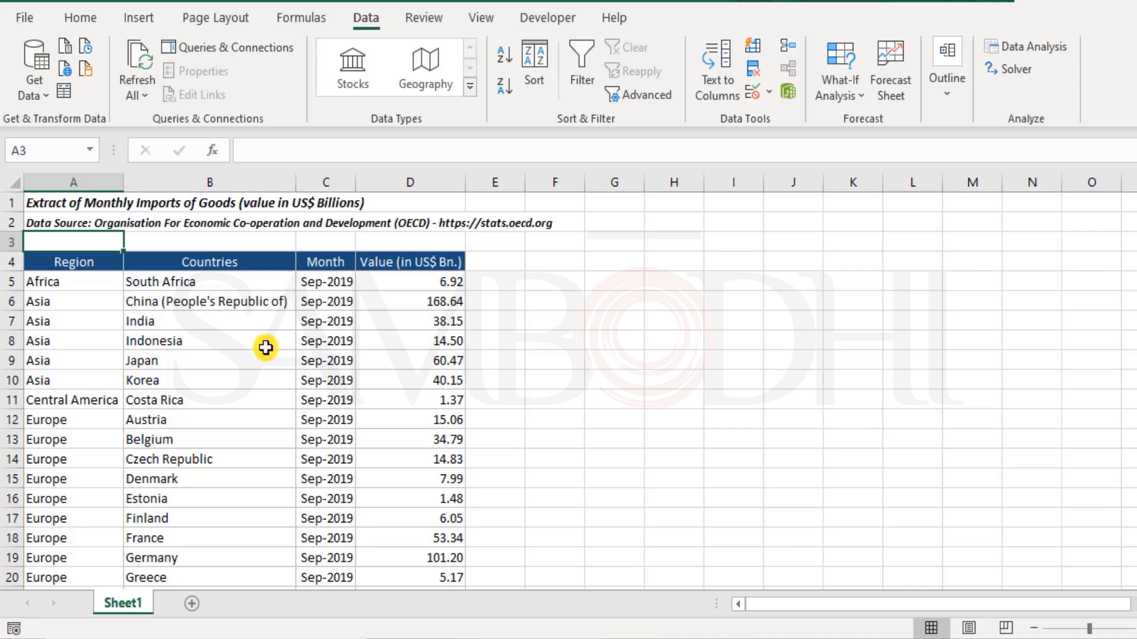
Examine the Region, Countries, Month and Value (in US$ Bn.) columns of the imports table and how the rows are grouped by region
click(92, 282)
drag(91, 313, 104, 371)
scroll(183, 327, down, 1)
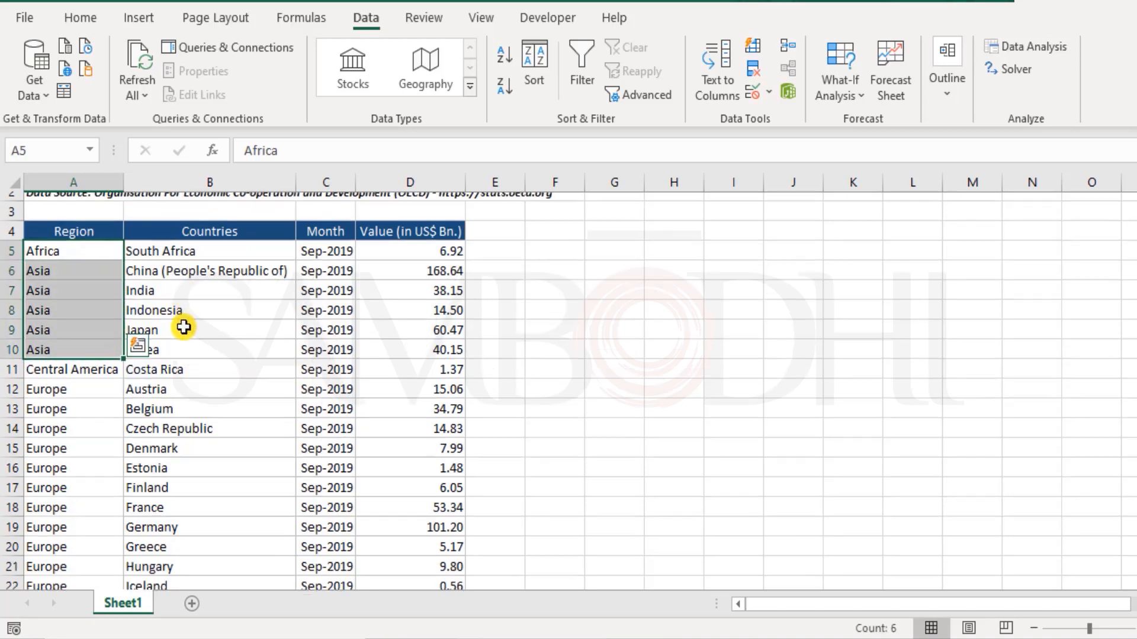
scroll(183, 327, down, 3)
scroll(185, 337, up, 3)
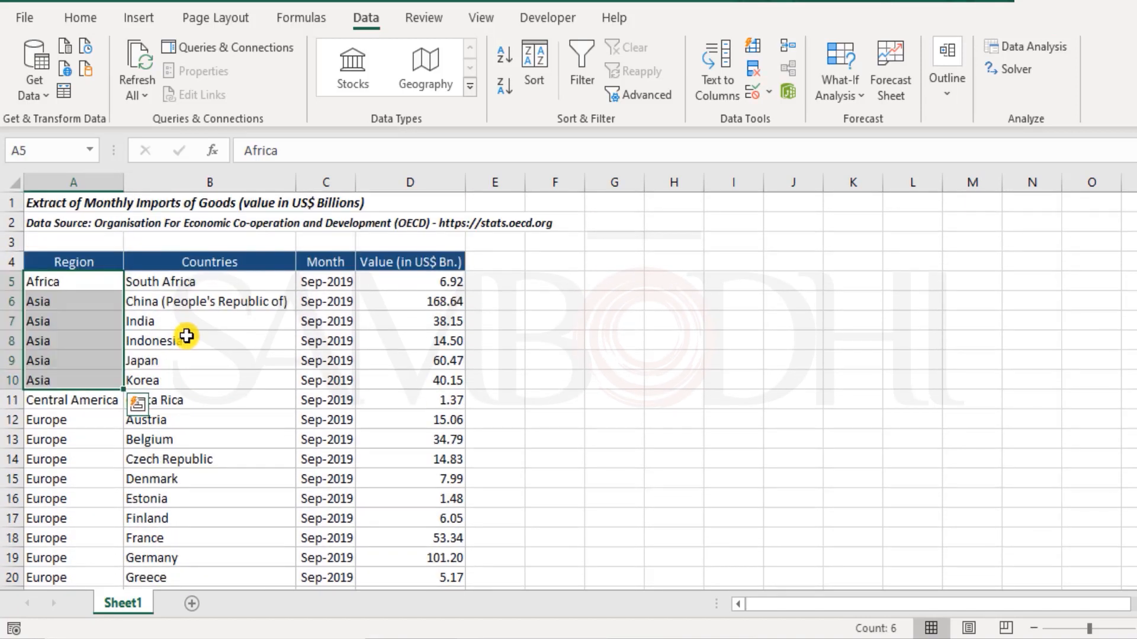
drag(88, 277, 81, 574)
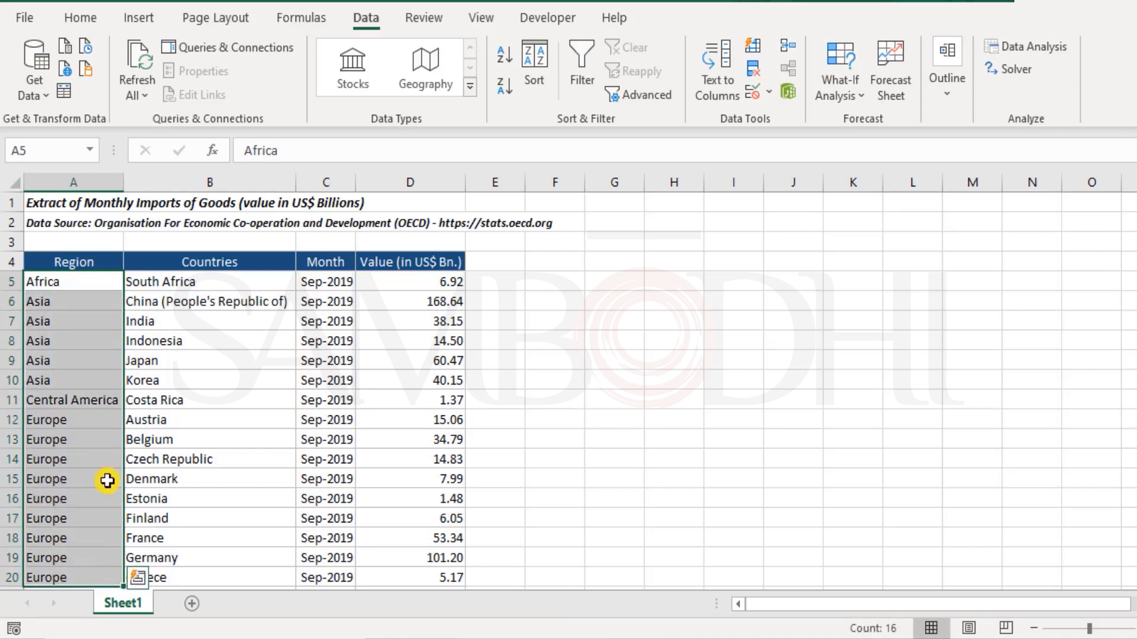
drag(187, 278, 188, 558)
drag(306, 283, 328, 559)
drag(393, 262, 404, 538)
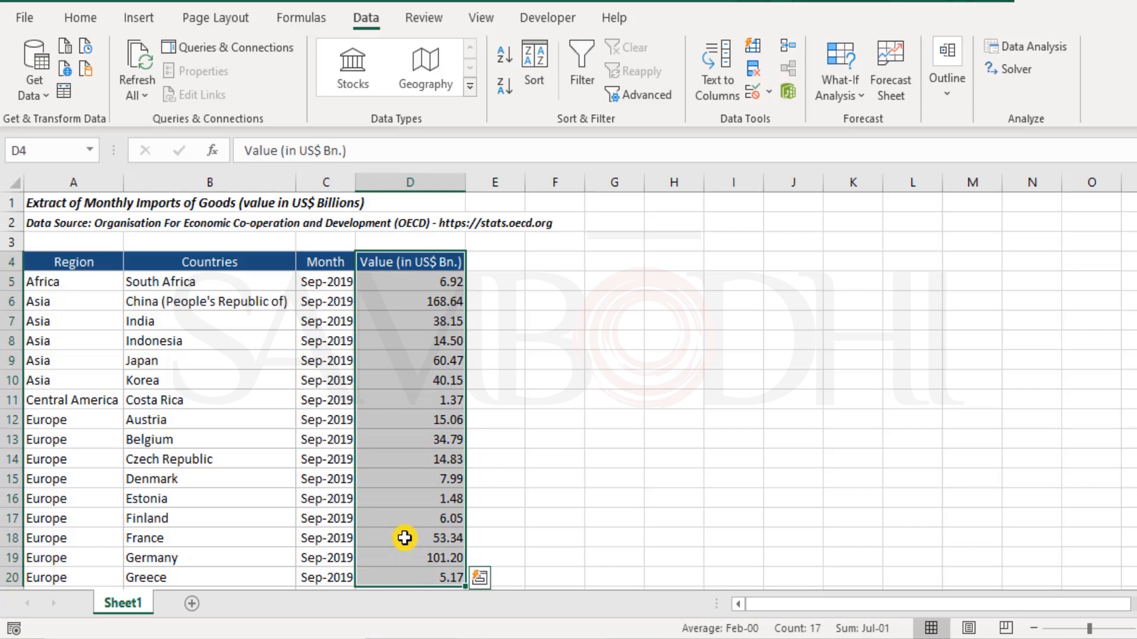
click(369, 373)
click(65, 279)
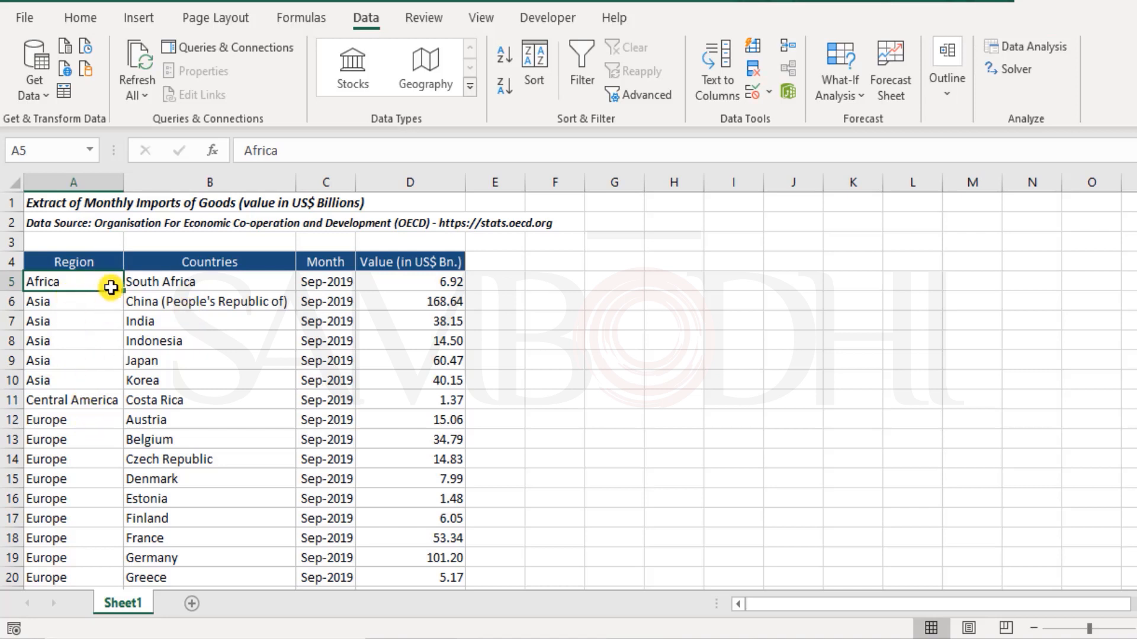
click(74, 305)
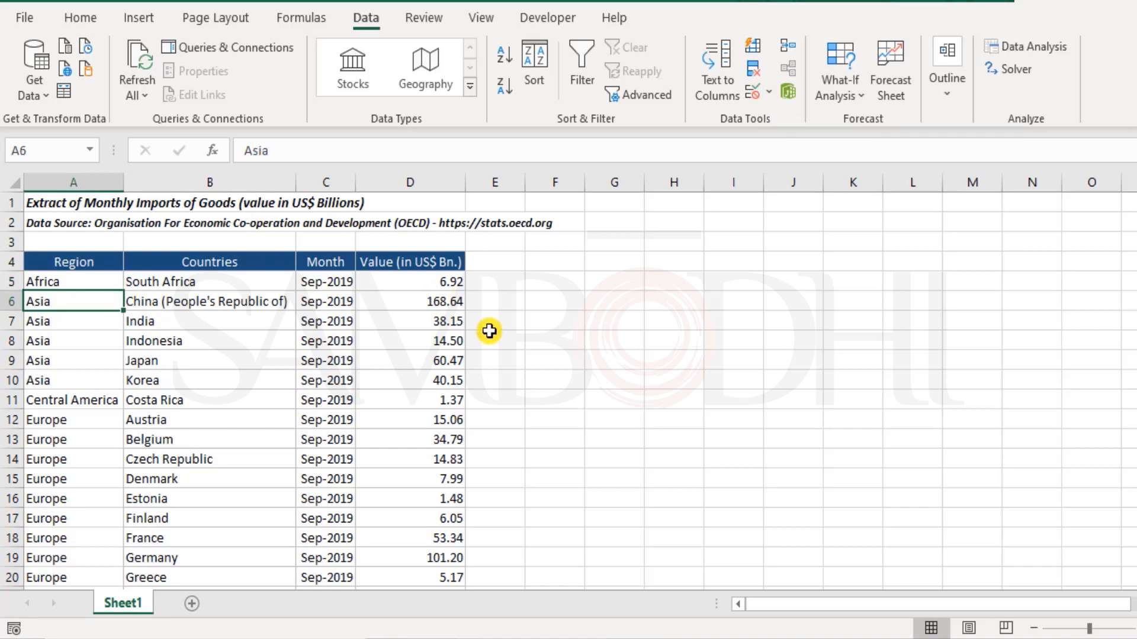
click(945, 85)
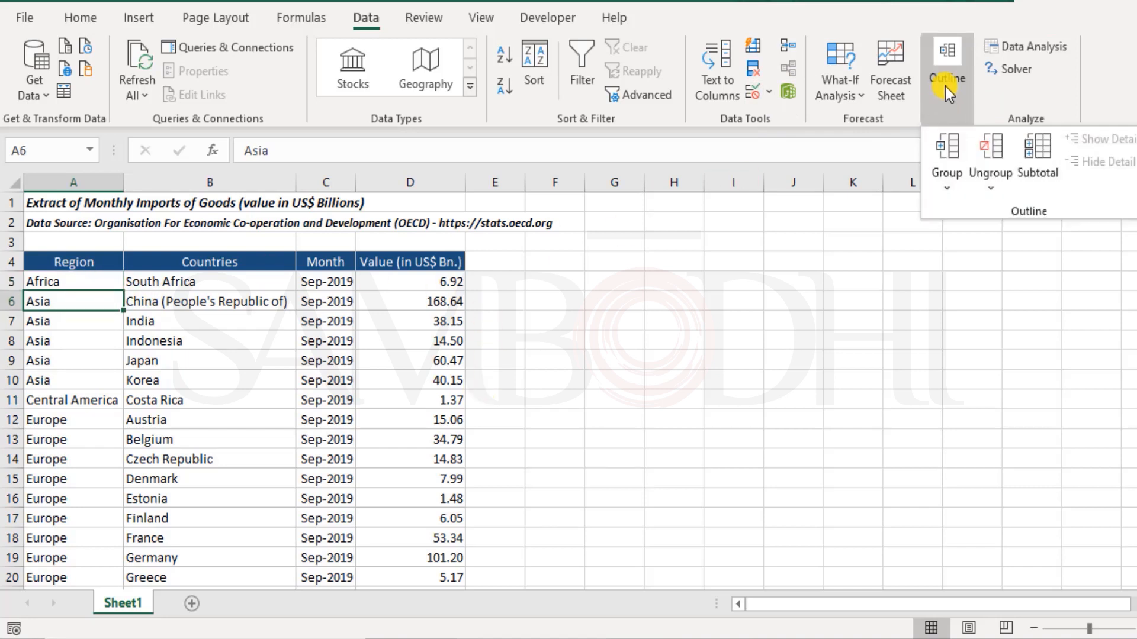
click(1039, 158)
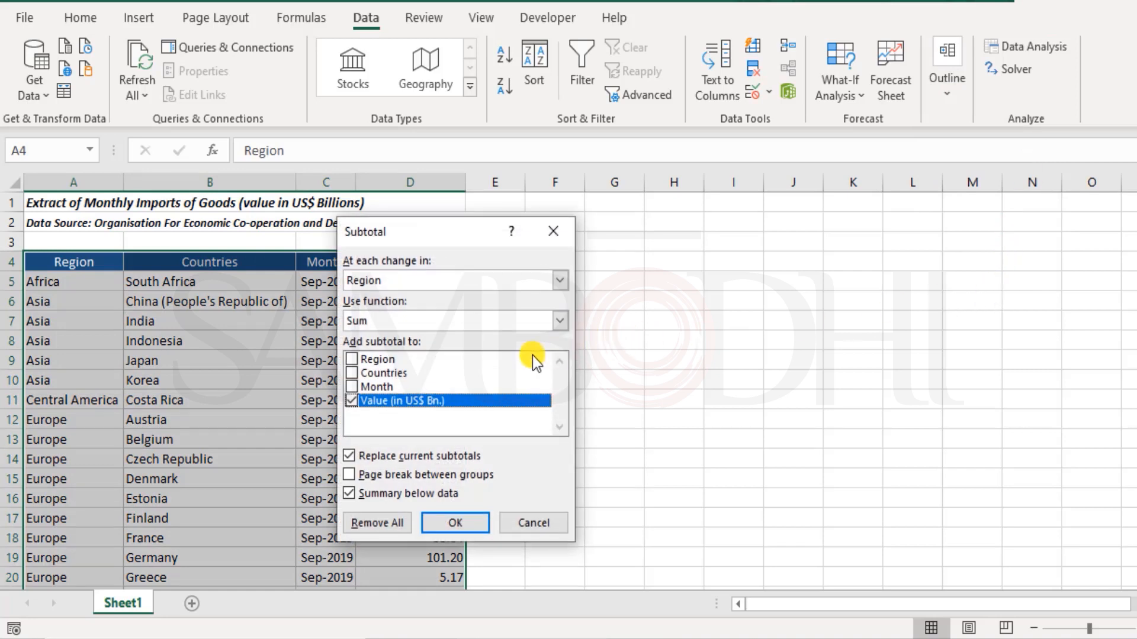
key(Escape)
Select the whole imports table with its header row, A4:D740, and open the Subtotal settings for it
click(84, 281)
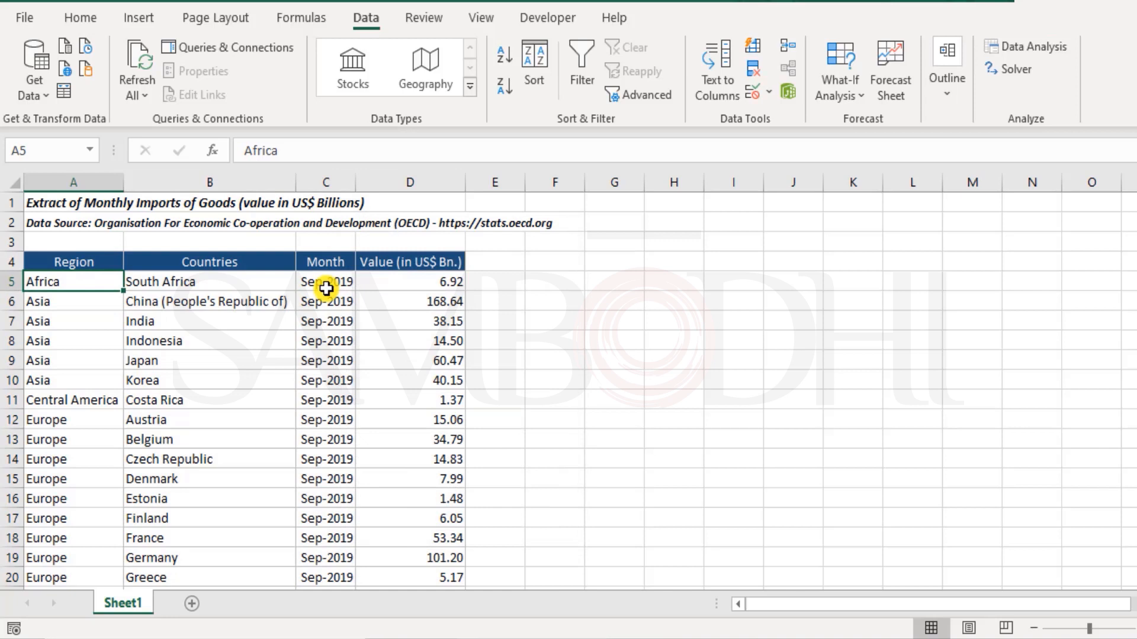
key(Up)
key(ctrl+shift+Right)
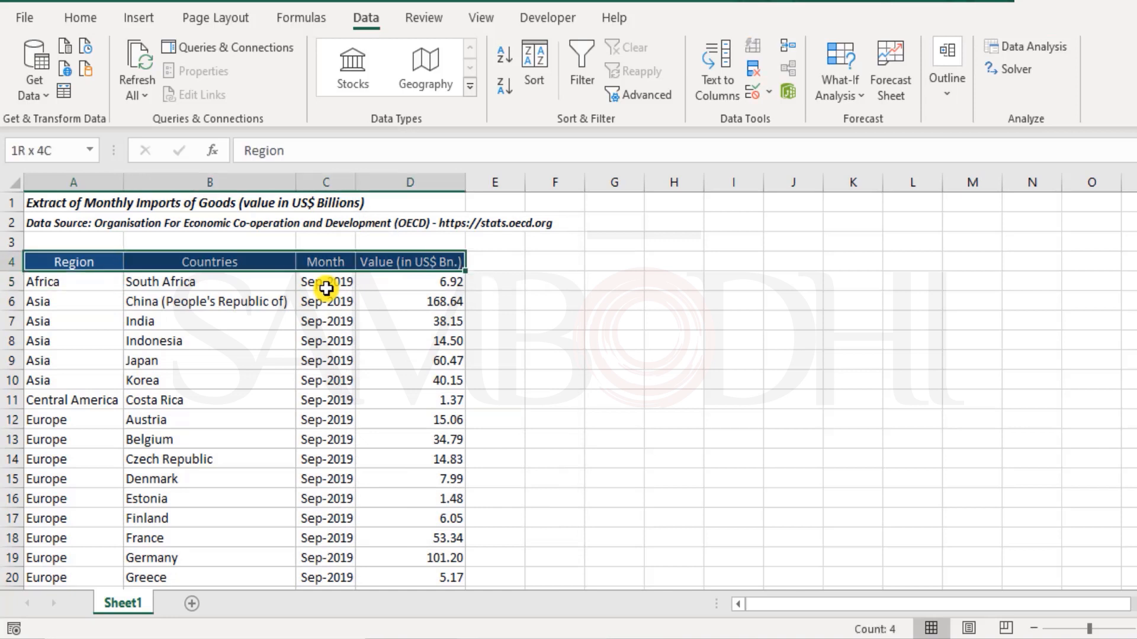
key(ctrl+shift+Down)
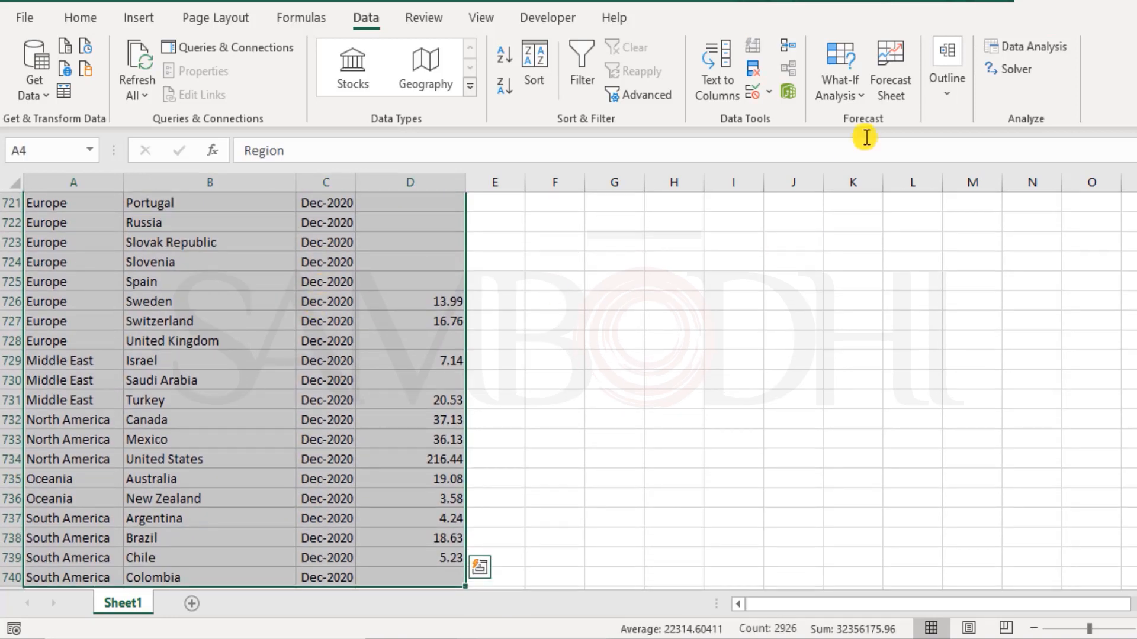
click(945, 99)
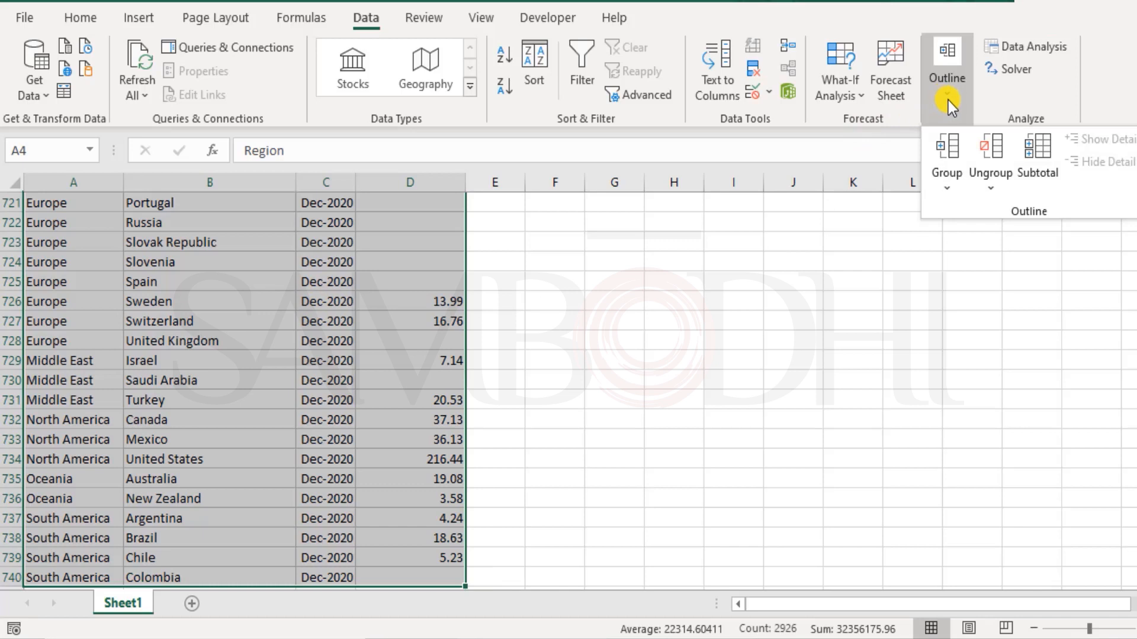
click(1032, 157)
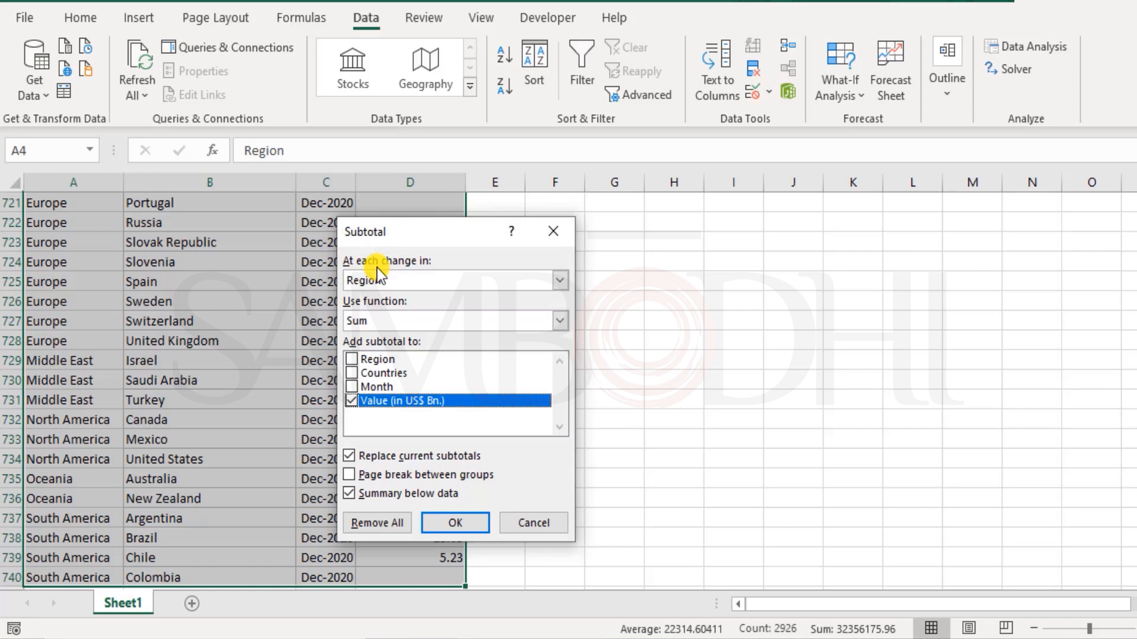
Insert subtotals at each change in Region, using the Sum function on Value (in US$ Bn.), with the summary below the data
click(445, 276)
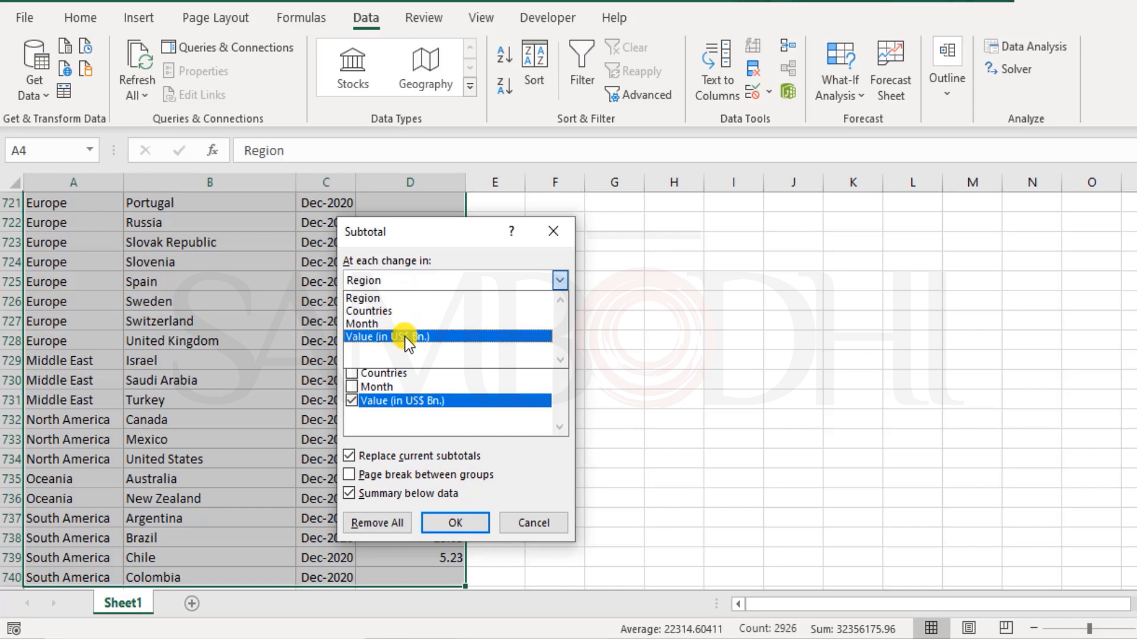
click(393, 296)
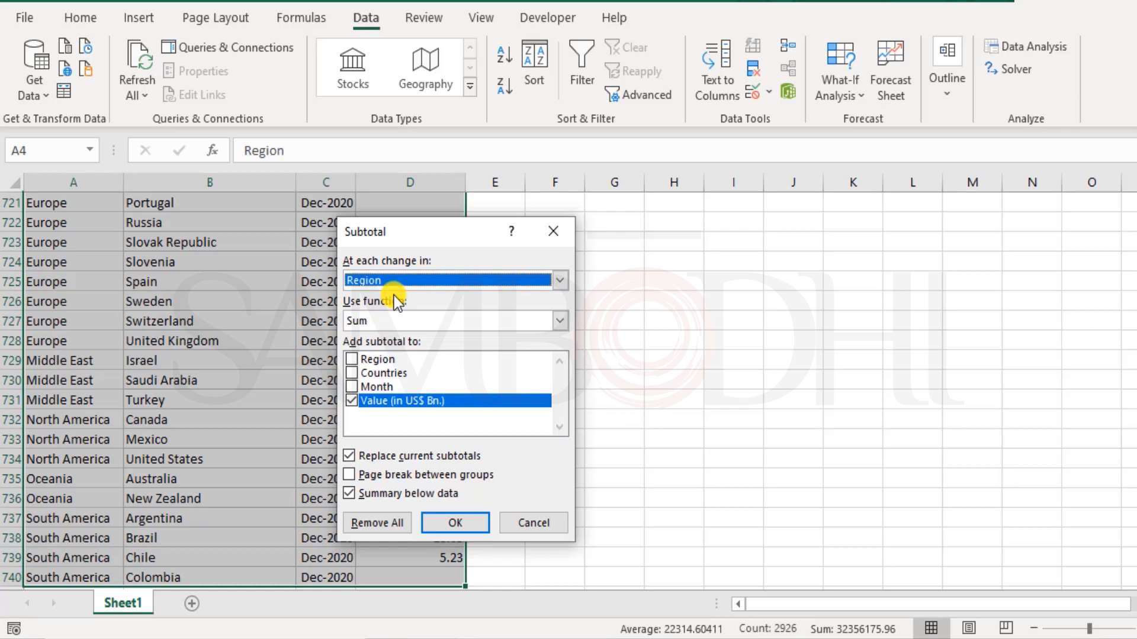
click(425, 326)
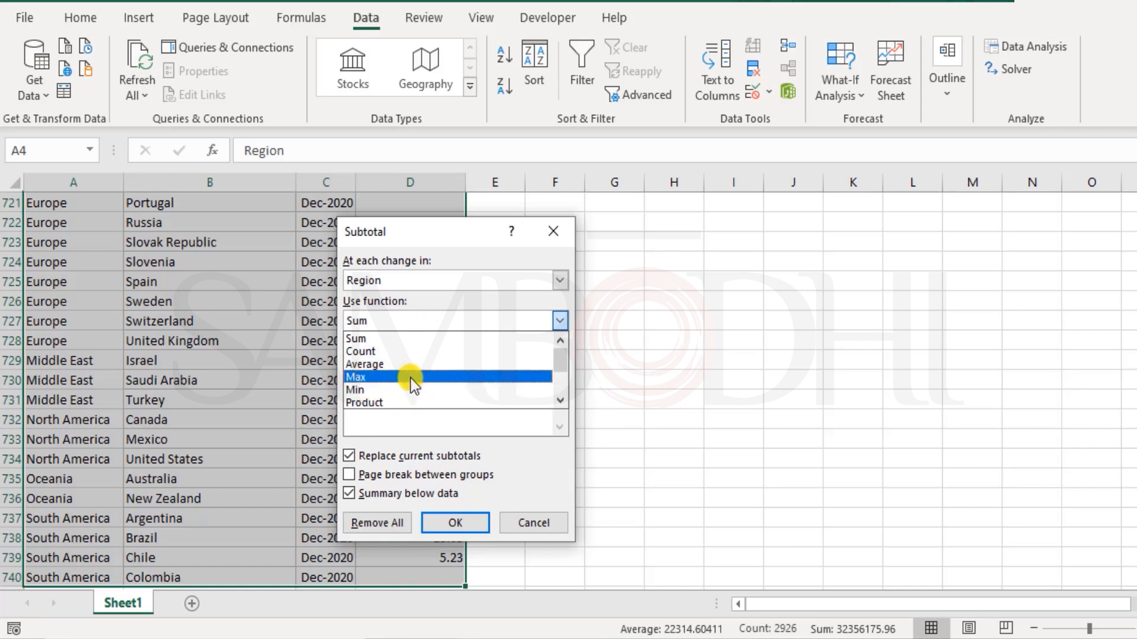
scroll(411, 378, down, 3)
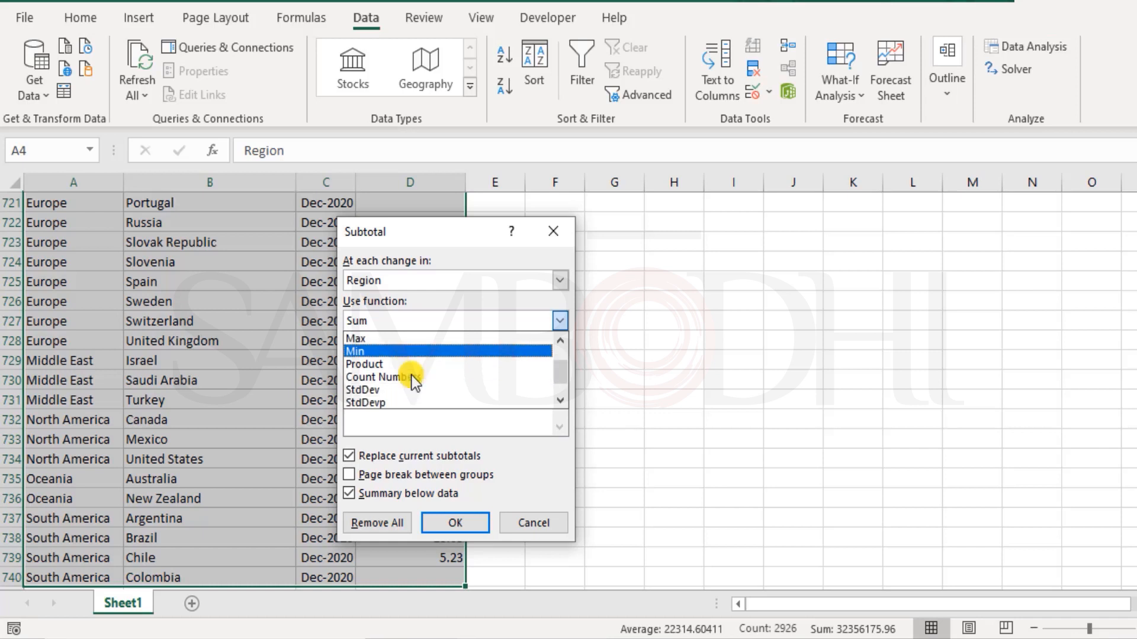
scroll(411, 376, up, 3)
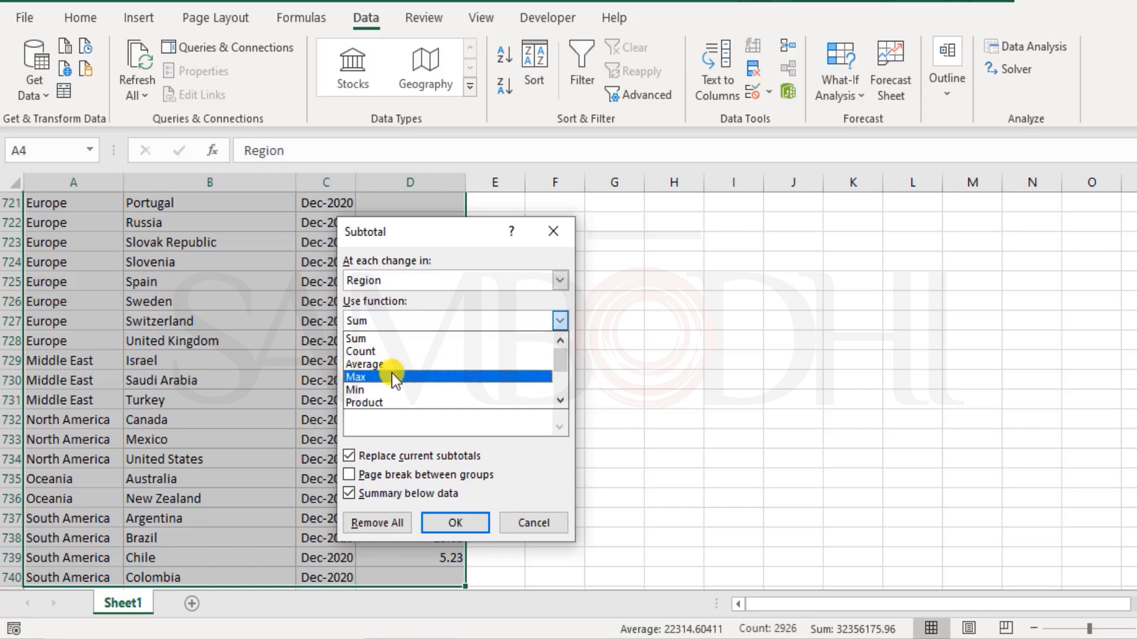
click(379, 339)
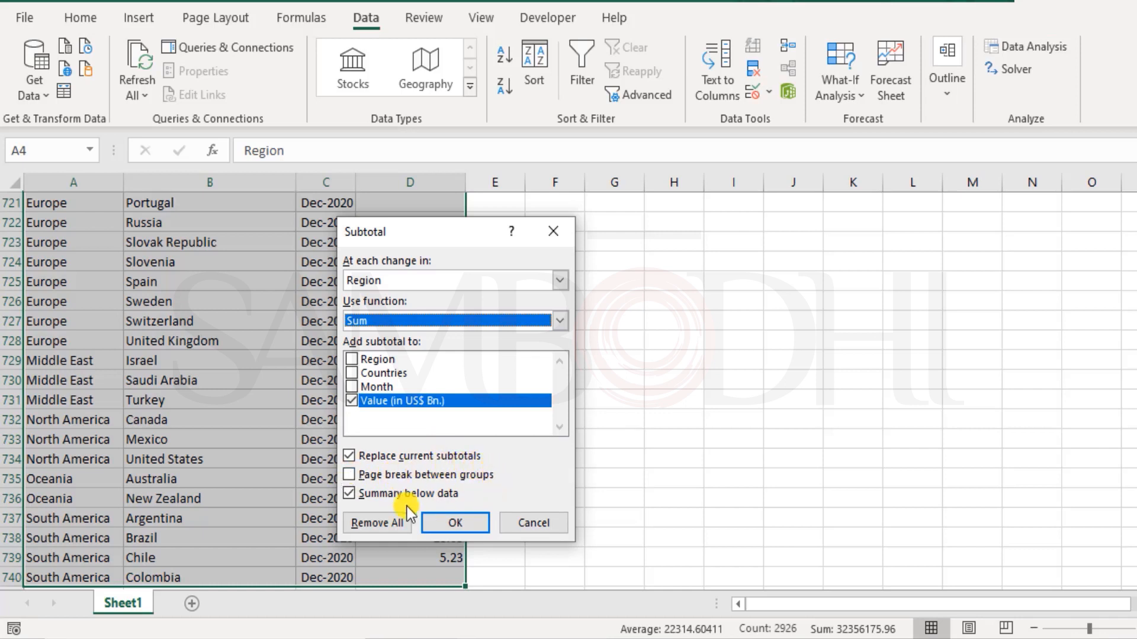
click(464, 524)
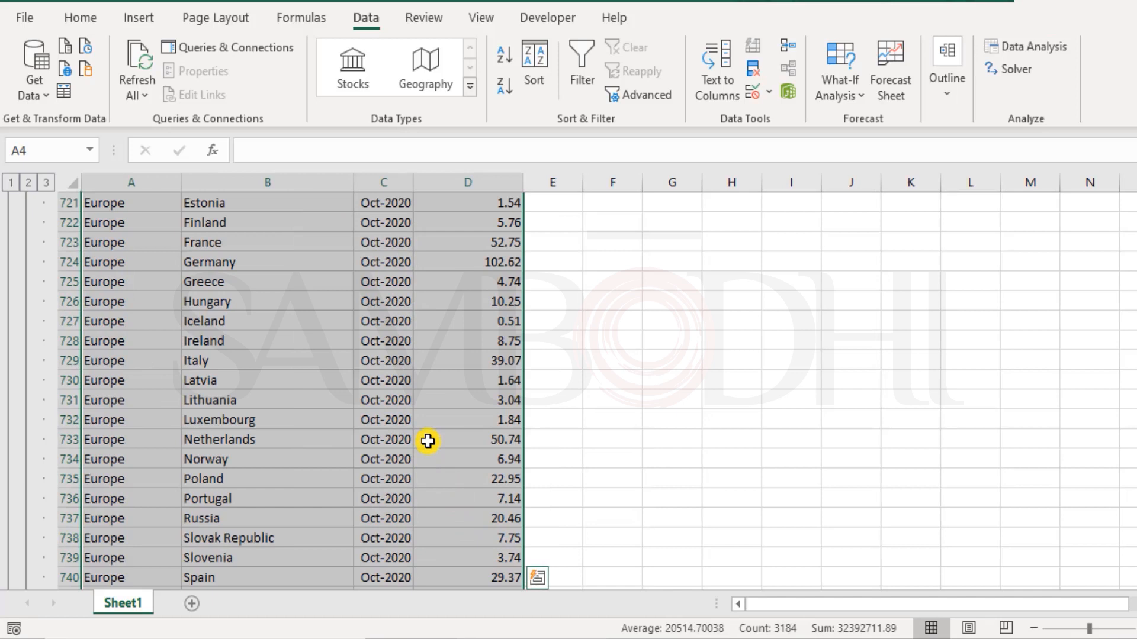
Return to the start of the subtotalled table and check the Africa, Asia and Central America groups for Sep-2019
scroll(428, 441, up, 20)
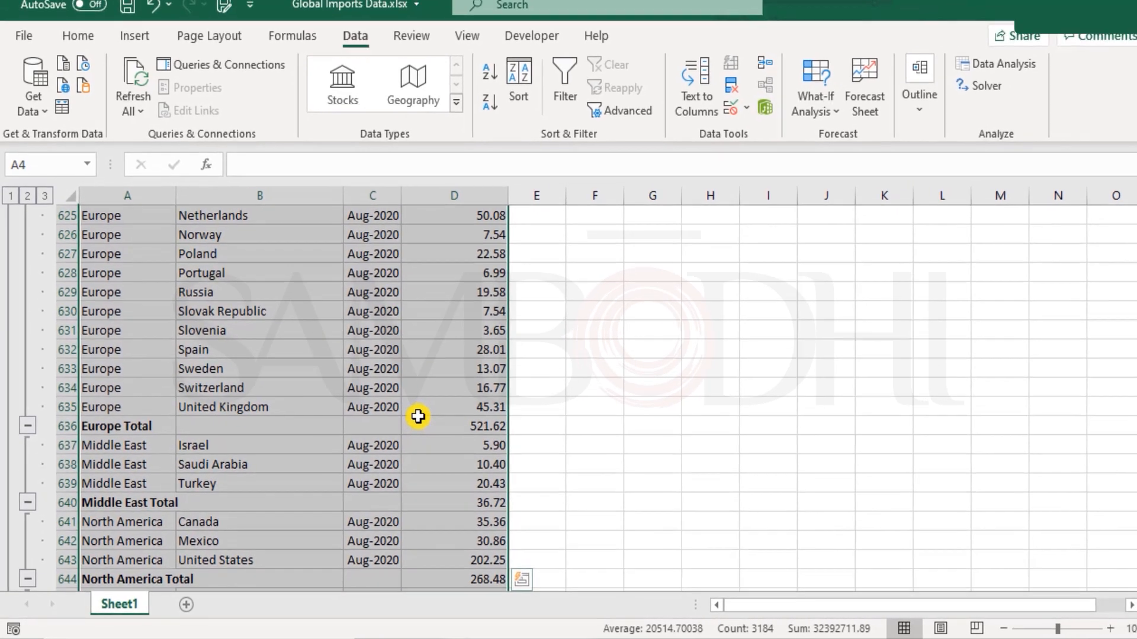
drag(1136, 485, 1119, 212)
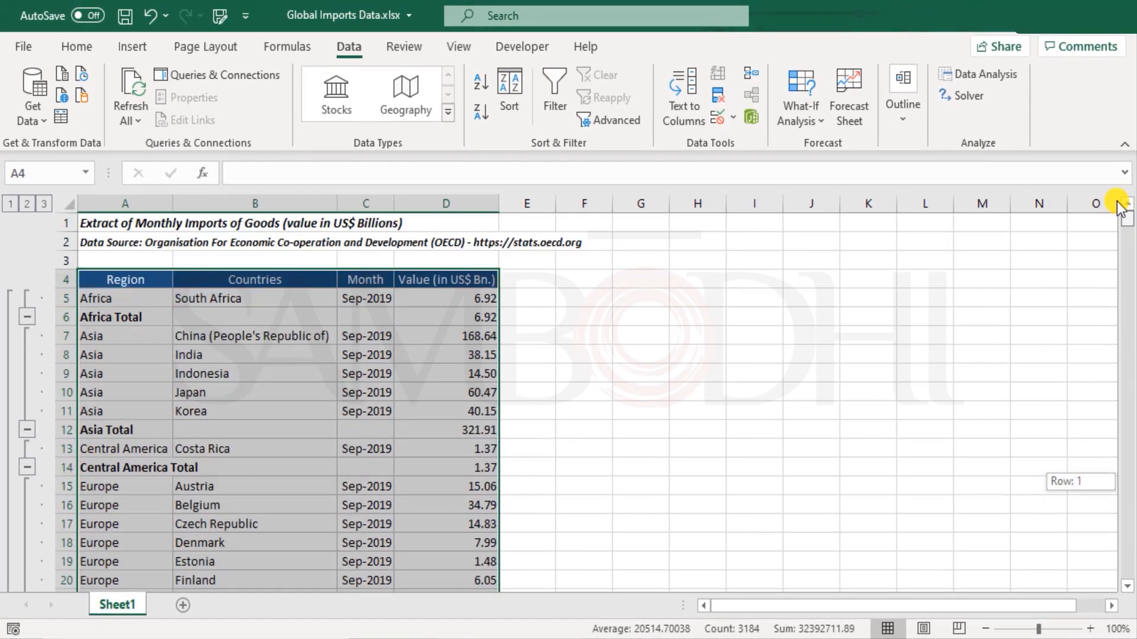
click(122, 285)
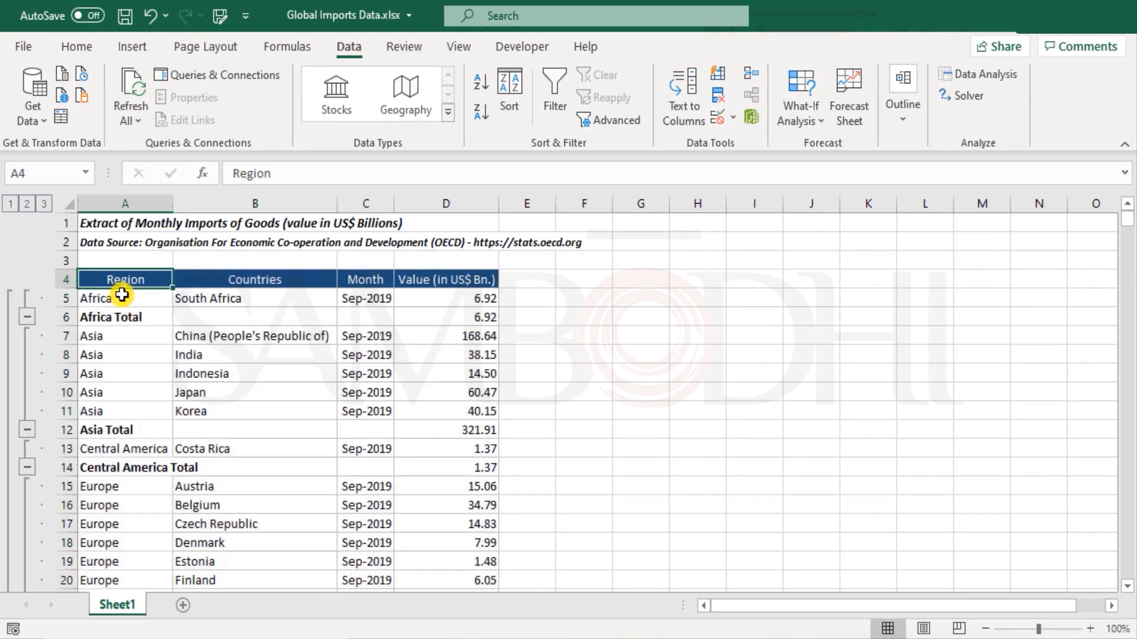
click(122, 295)
drag(106, 334, 119, 412)
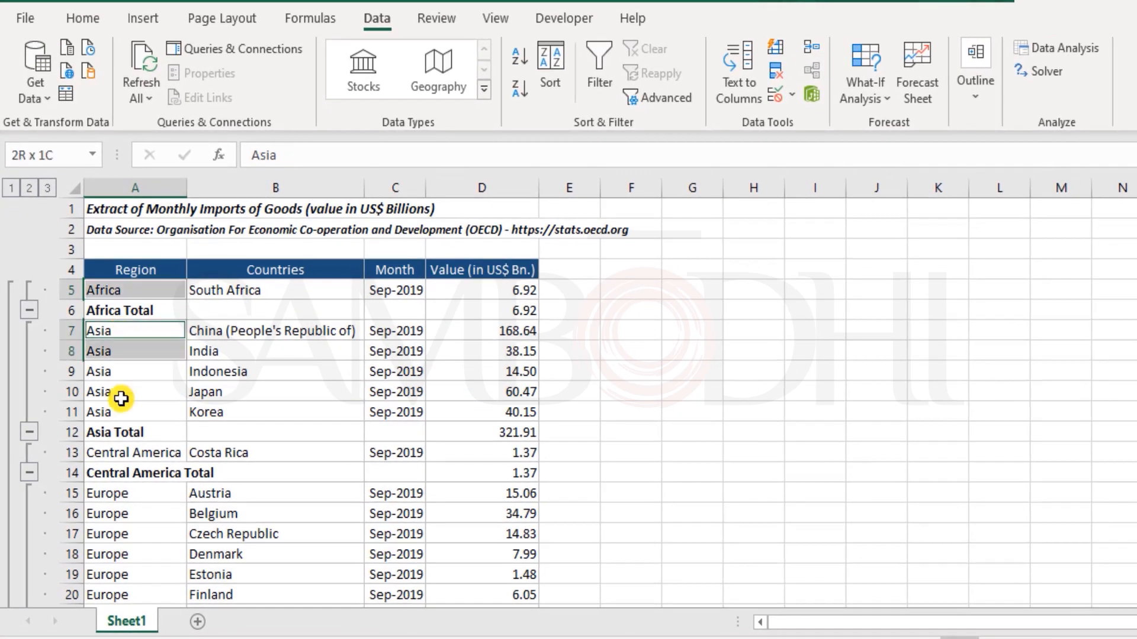
ctrl+click(148, 453)
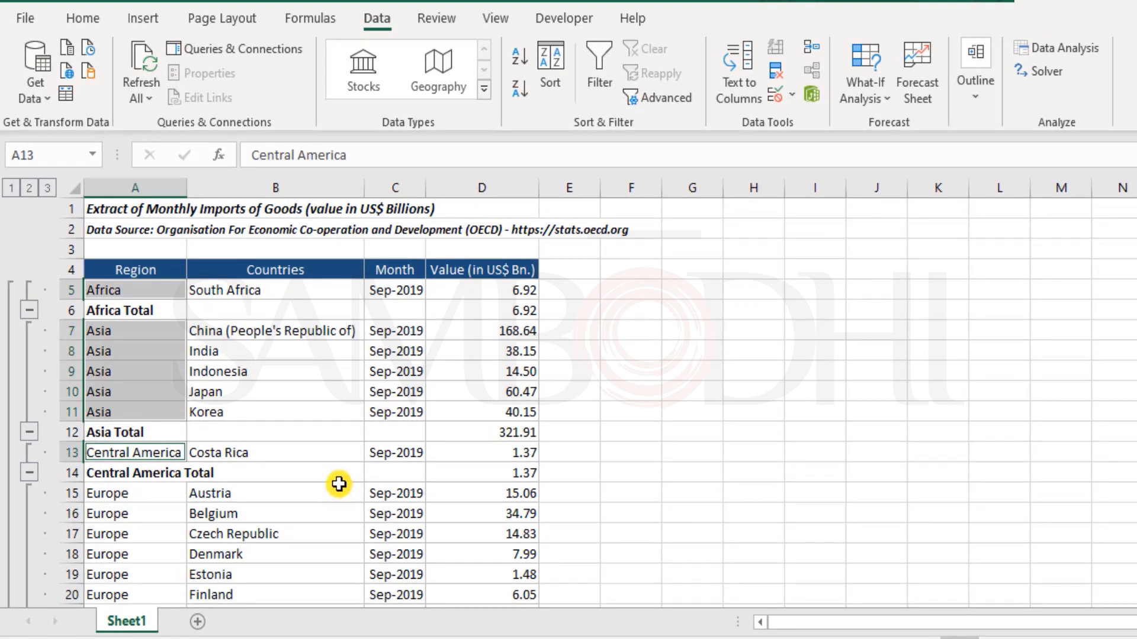
Check the Sep-2019 rows and subtotals for Europe, Middle East, North America, Oceania and South America, down to row 58
scroll(243, 474, down, 3)
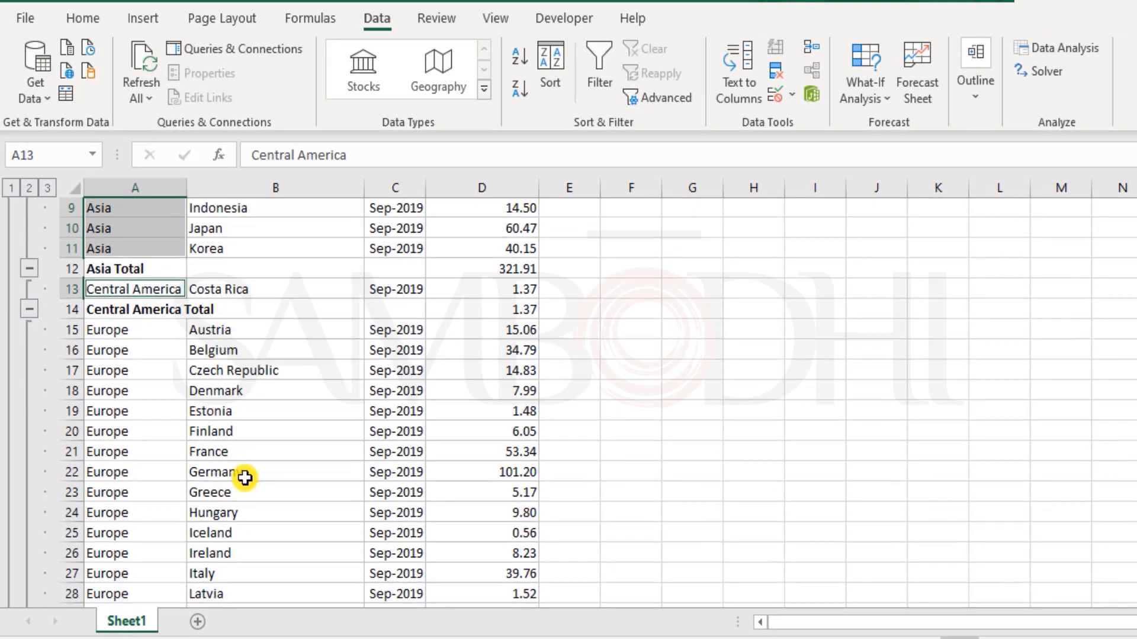
scroll(147, 310, down, 1)
drag(147, 251, 143, 551)
scroll(145, 551, down, 3)
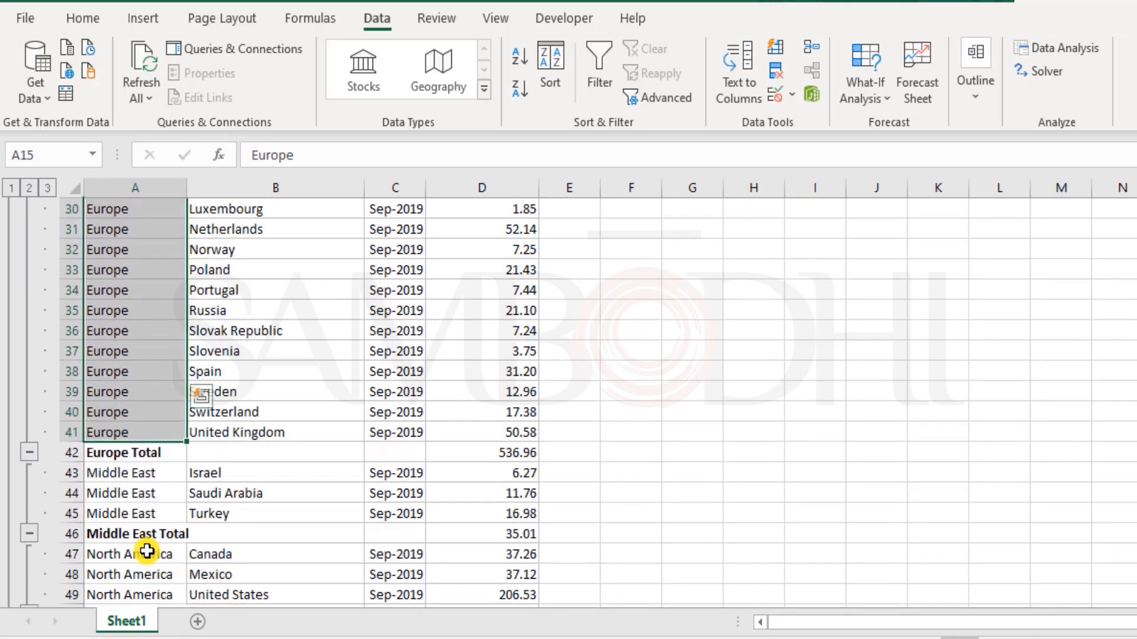
drag(145, 409, 150, 454)
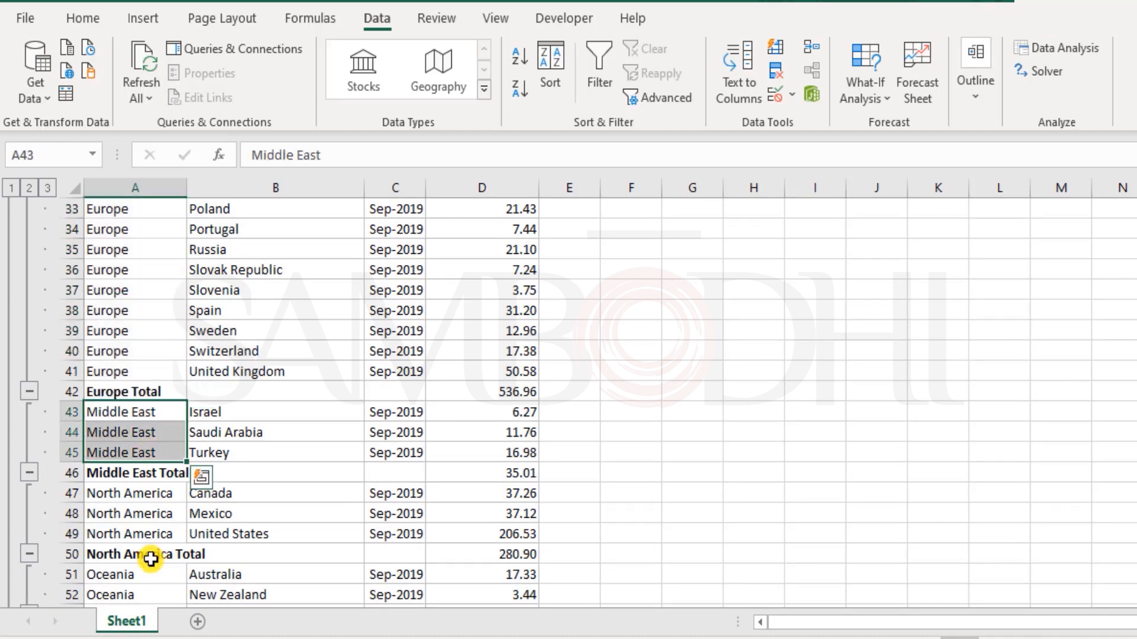
drag(142, 493, 145, 534)
scroll(165, 500, down, 3)
drag(142, 391, 314, 411)
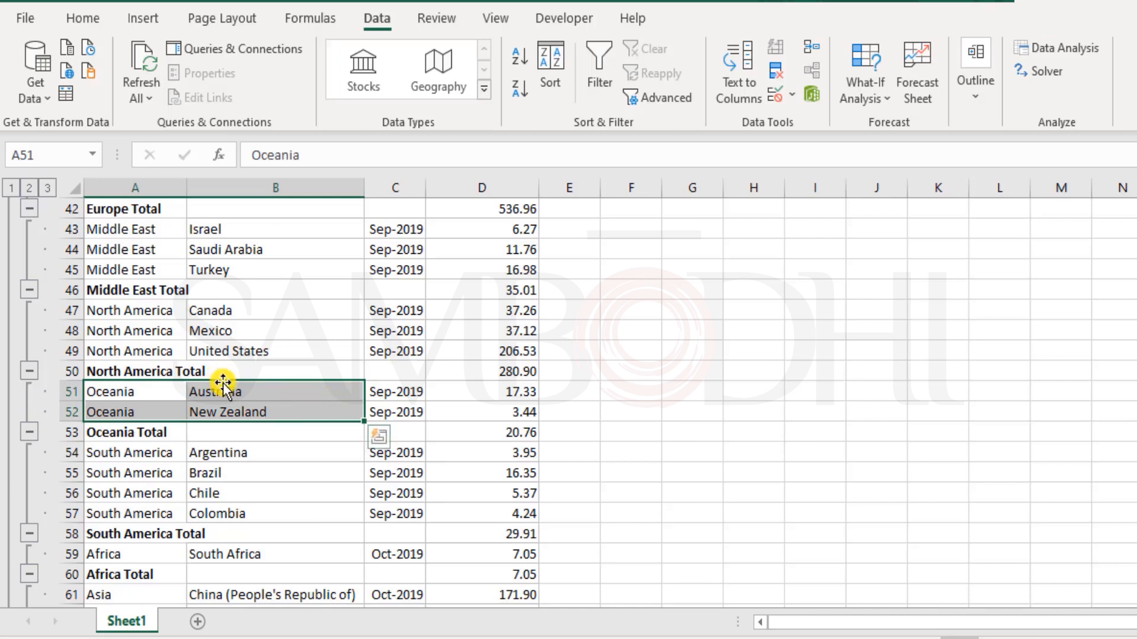
drag(127, 456, 161, 519)
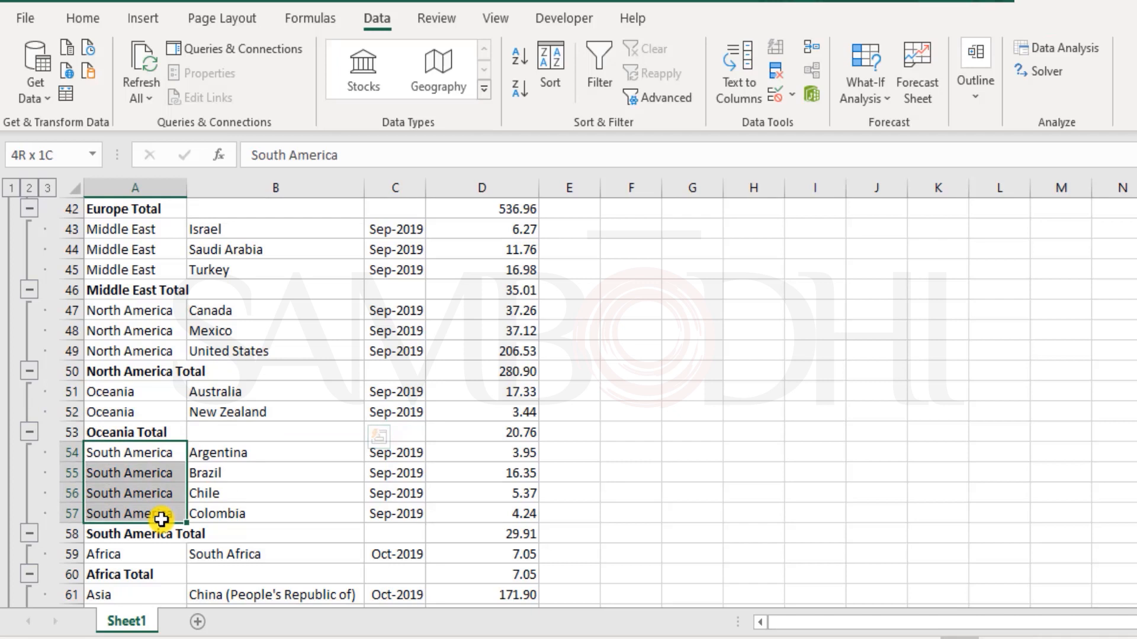
Return to the start of the table and check the Sep-2019 total rows for Africa, Asia and Central America
scroll(290, 450, down, 2)
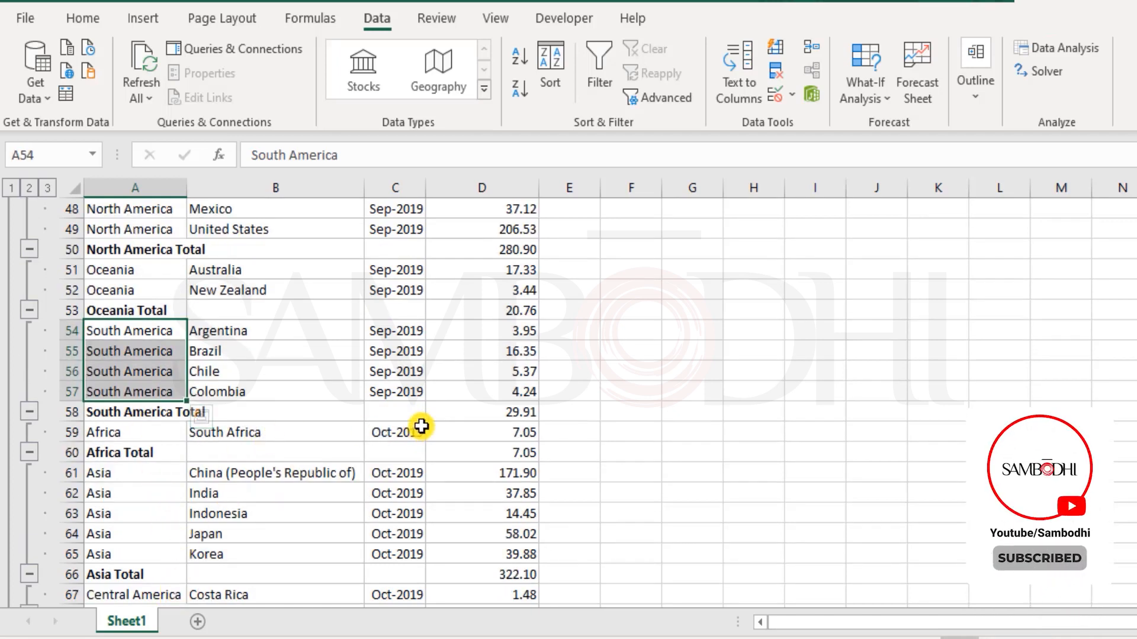
scroll(473, 523, up, 6)
scroll(473, 522, up, 10)
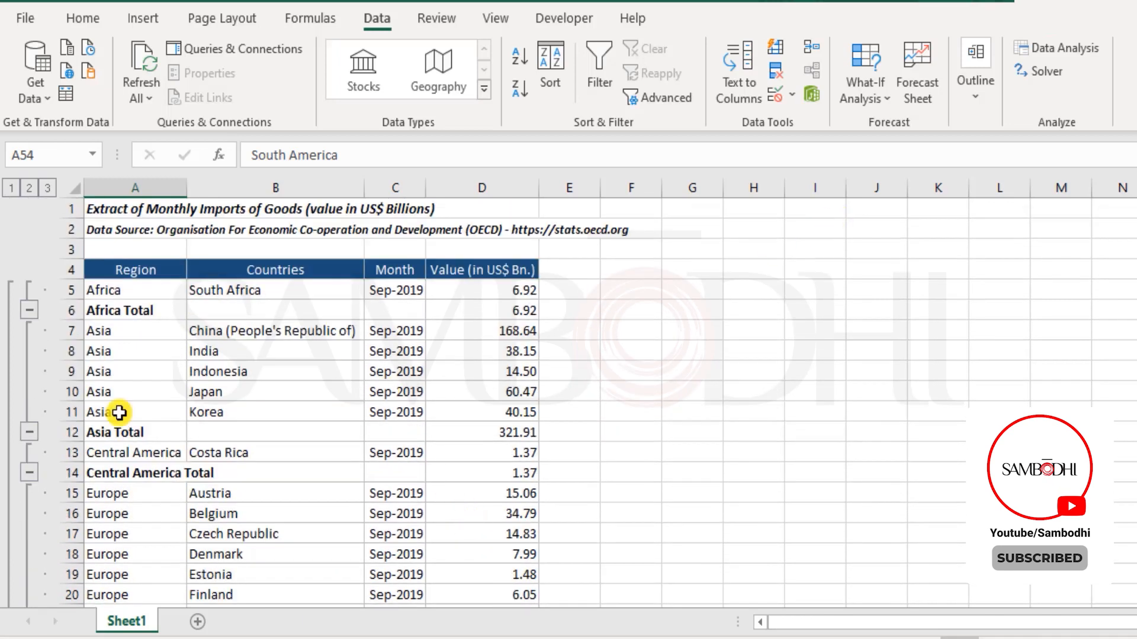
drag(152, 309, 530, 310)
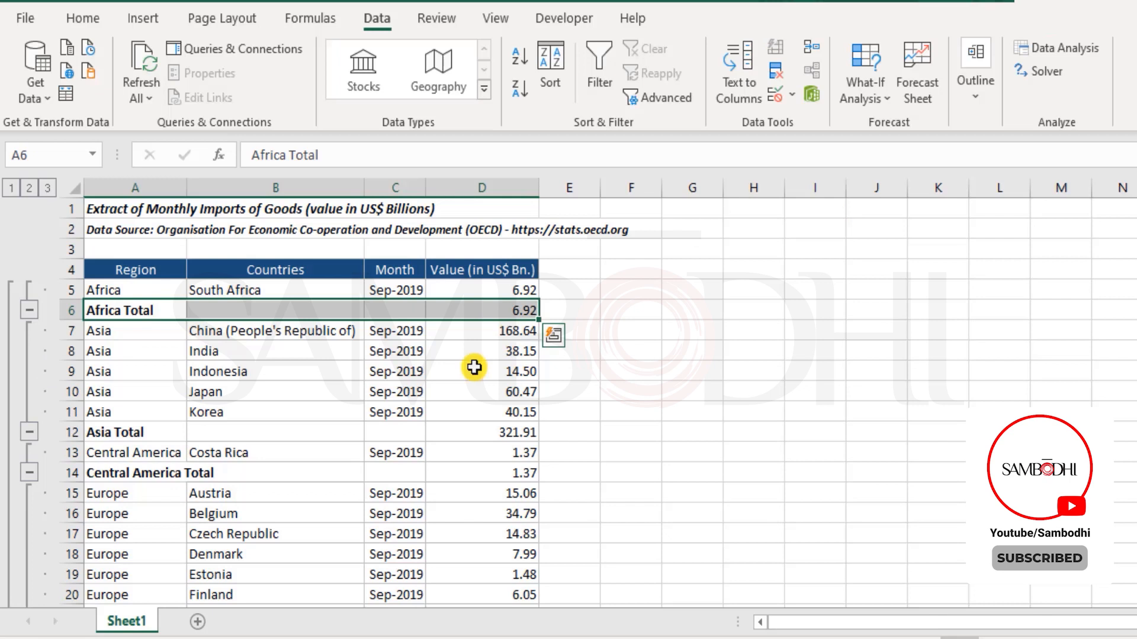
drag(157, 432, 489, 429)
drag(186, 473, 521, 472)
click(375, 531)
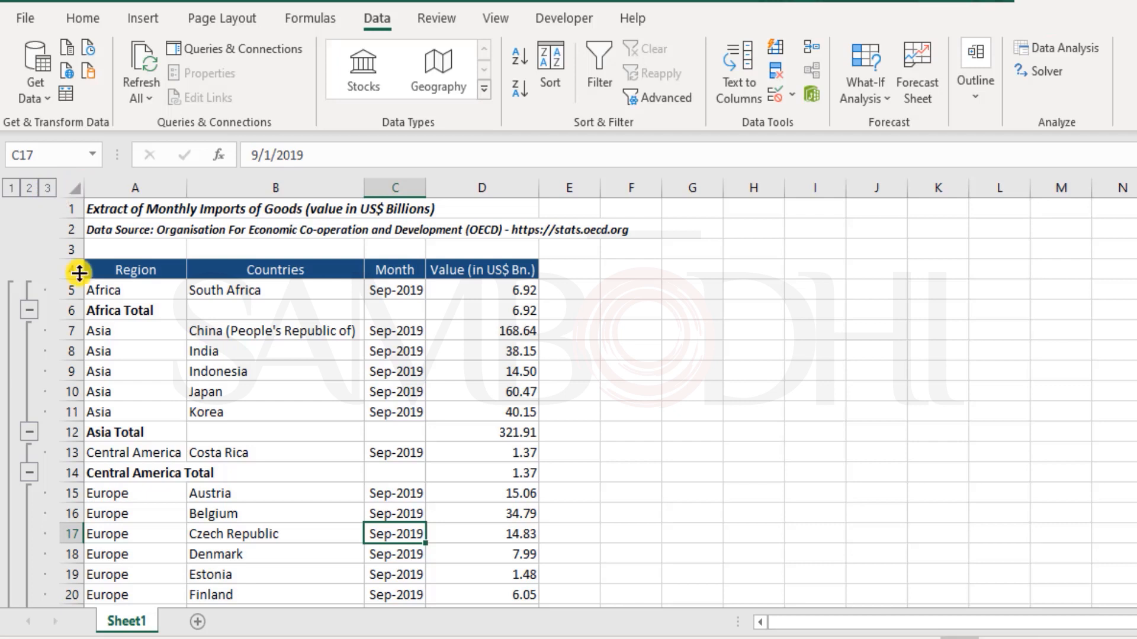
scroll(264, 434, down, 5)
scroll(259, 437, up, 5)
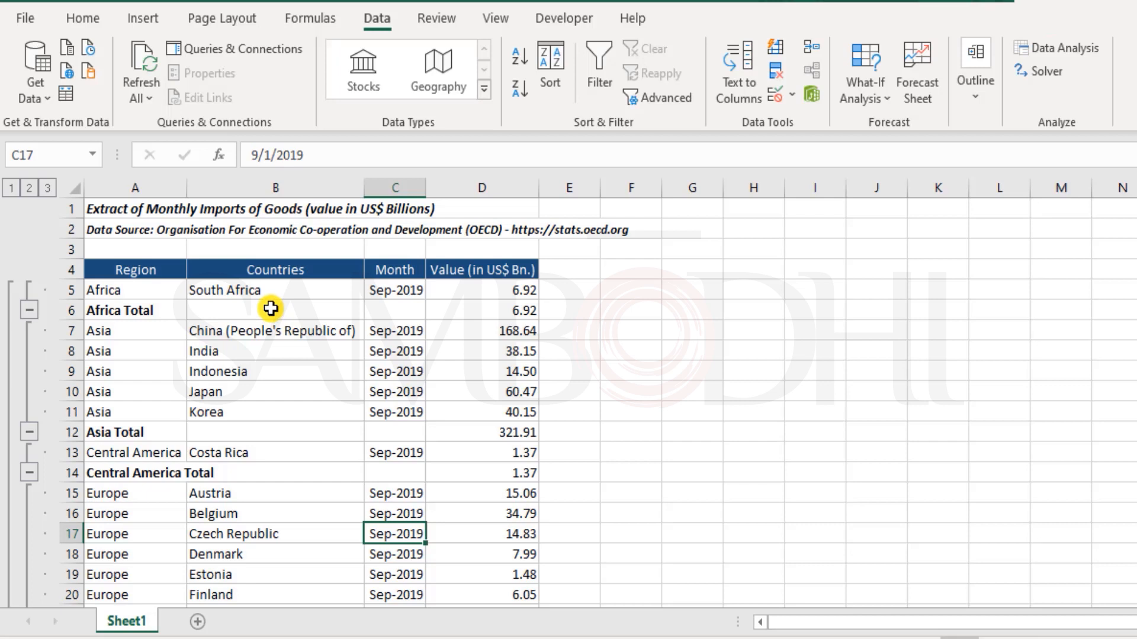
Collapse the outline to level 2 and look through the regional total rows
click(29, 188)
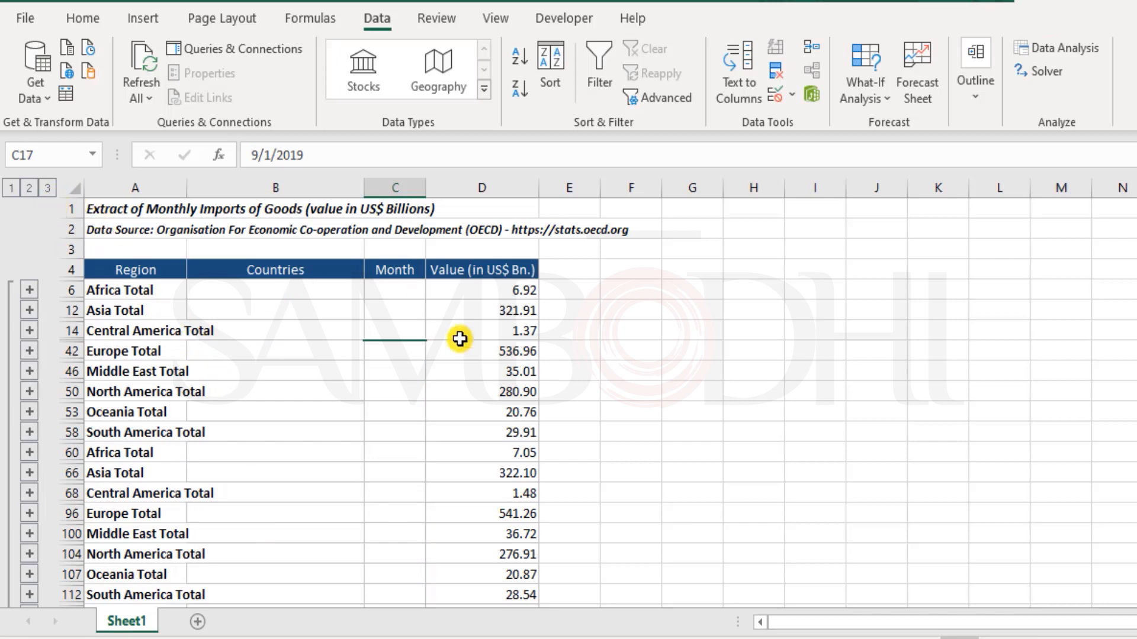
scroll(336, 401, down, 3)
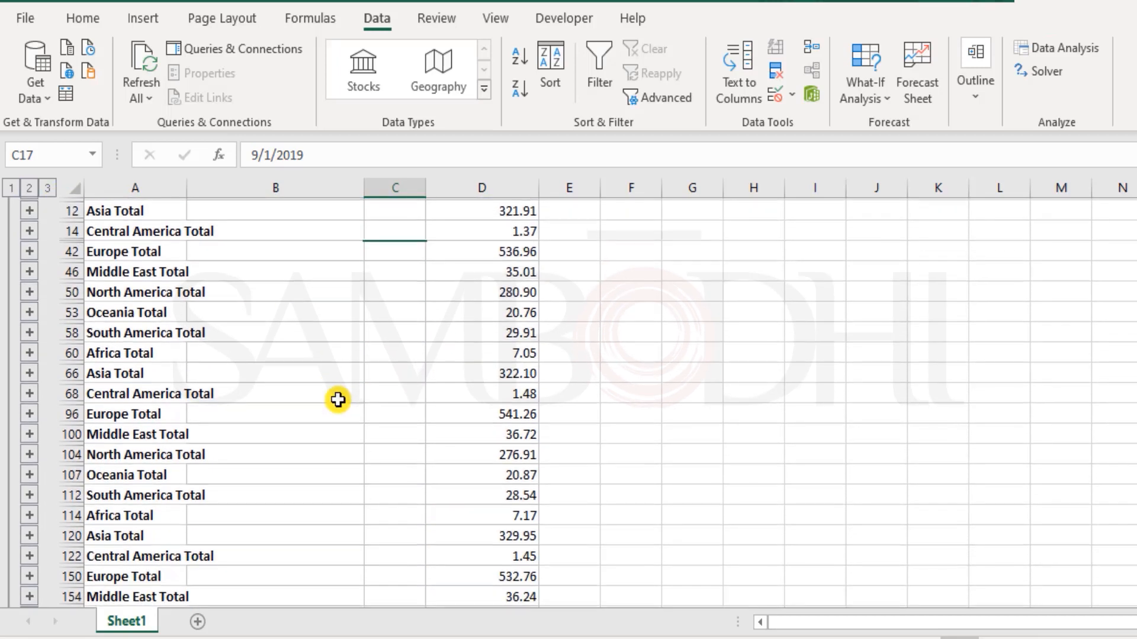
scroll(337, 400, up, 4)
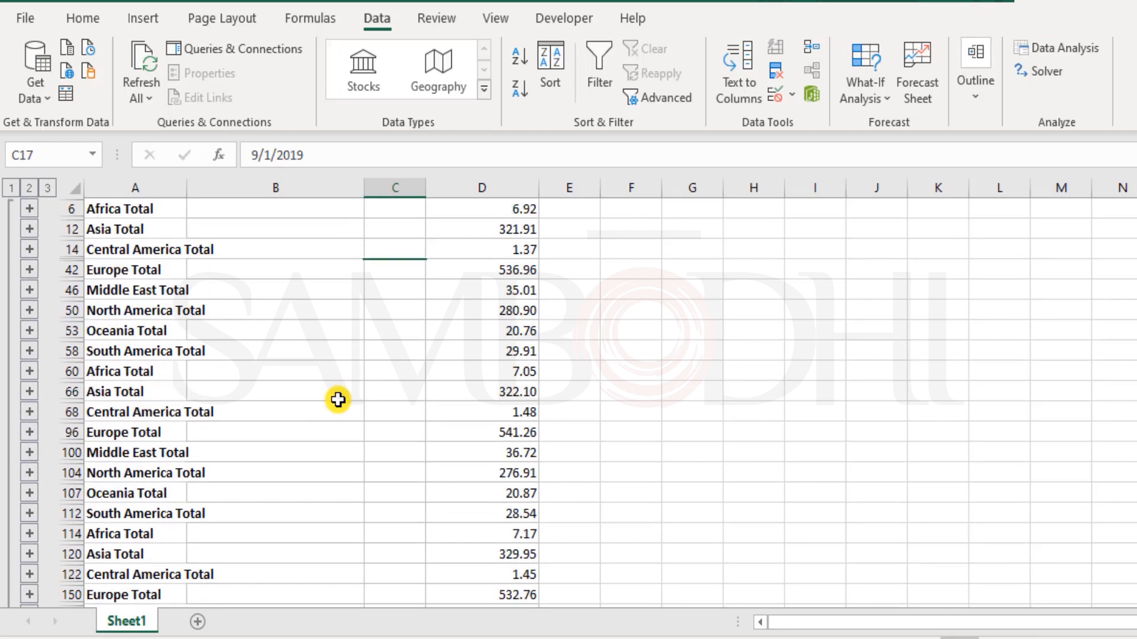
Collapse the outline to level 1 and check the Grand Total row
click(12, 189)
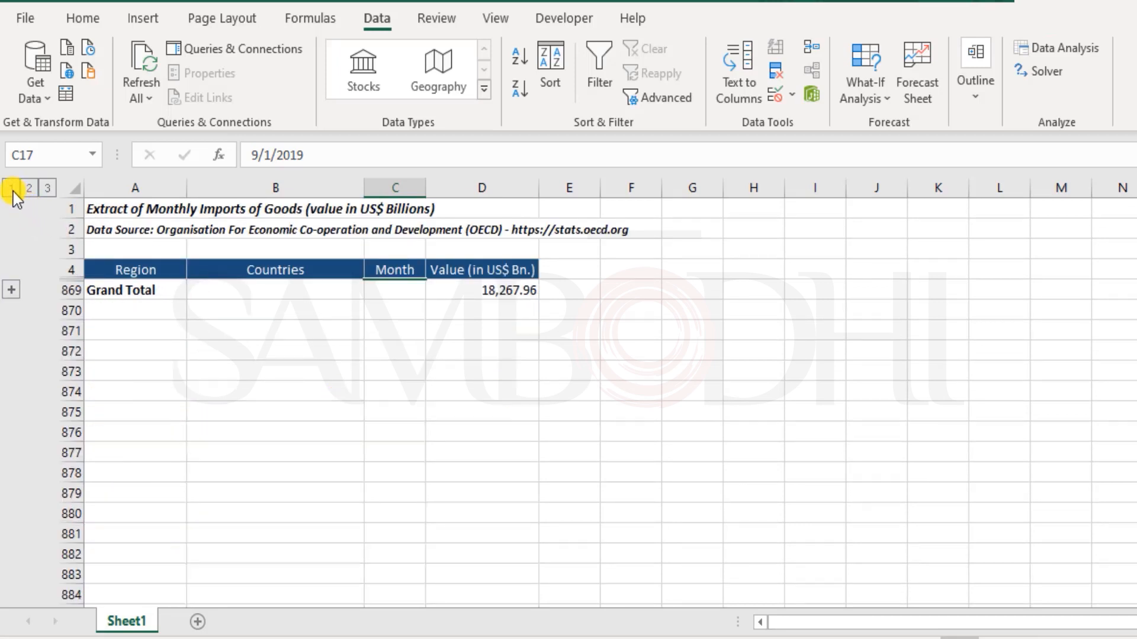
drag(148, 295, 530, 290)
click(468, 388)
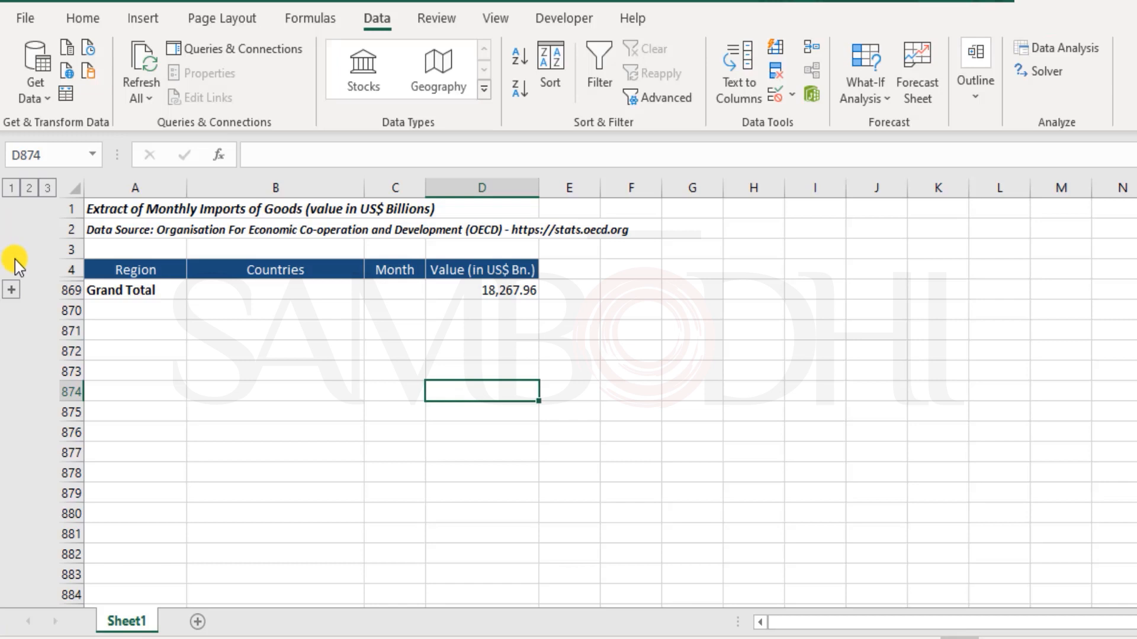
Expand the outline to level 3 and look through the detail rows of the Sep-2019 region groups
click(47, 190)
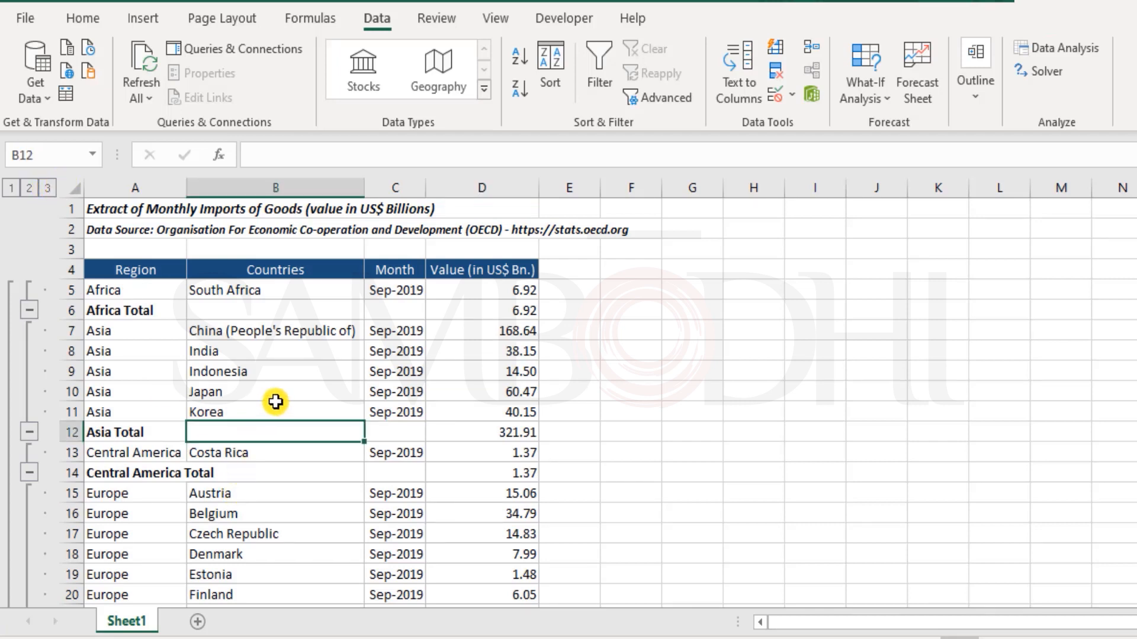
scroll(276, 402, down, 1)
scroll(292, 388, down, 2)
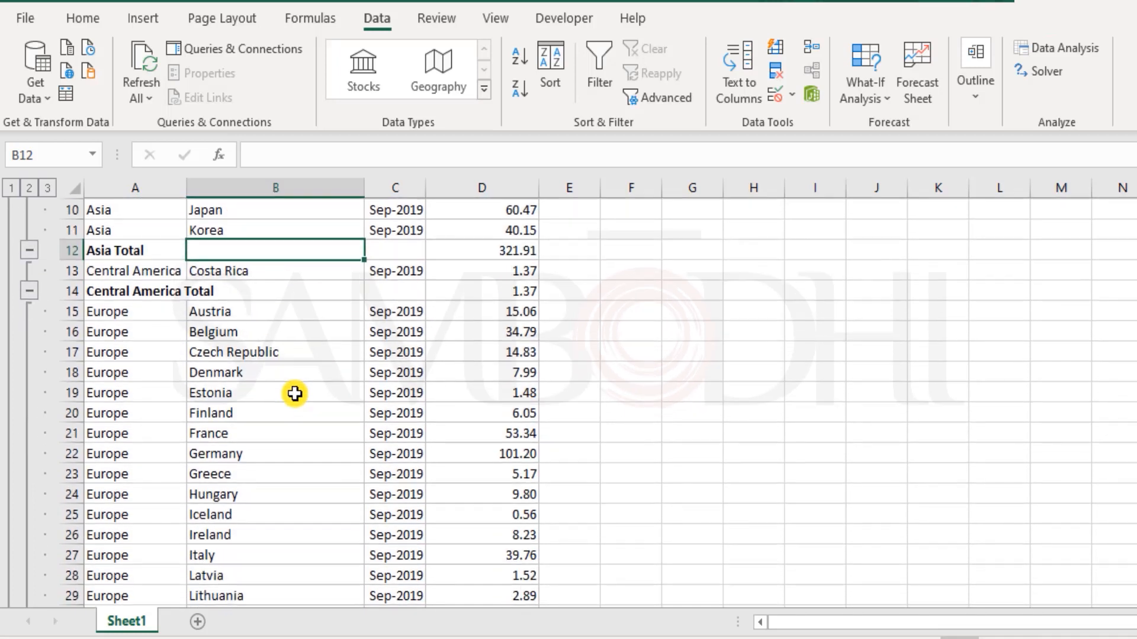
scroll(295, 394, down, 4)
scroll(295, 394, up, 5)
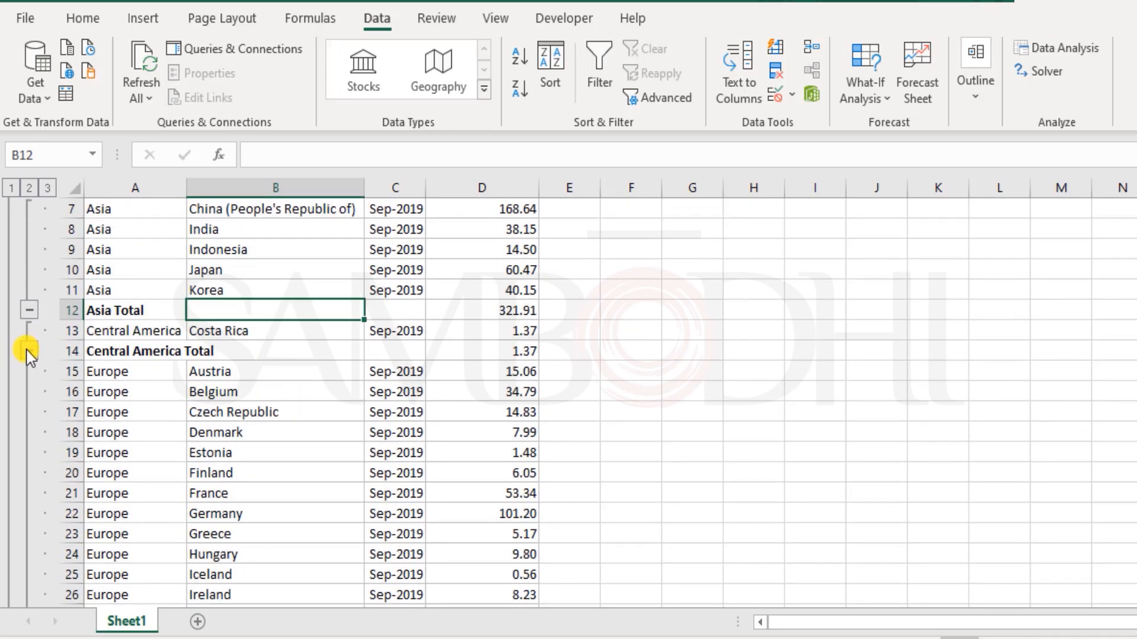
scroll(32, 356, down, 4)
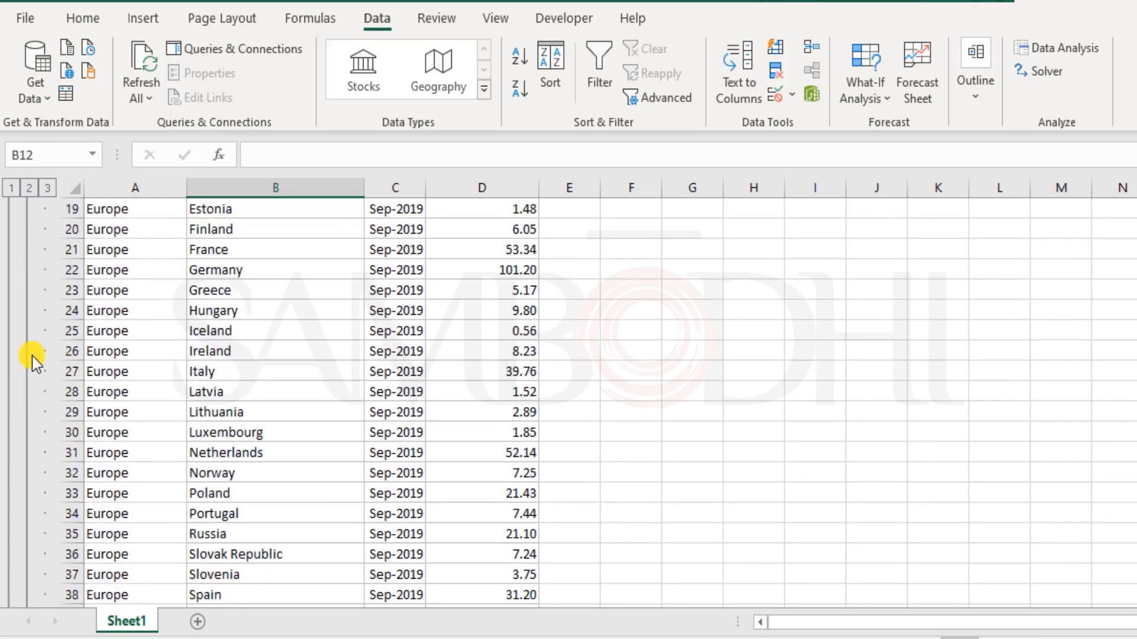
scroll(27, 350, up, 5)
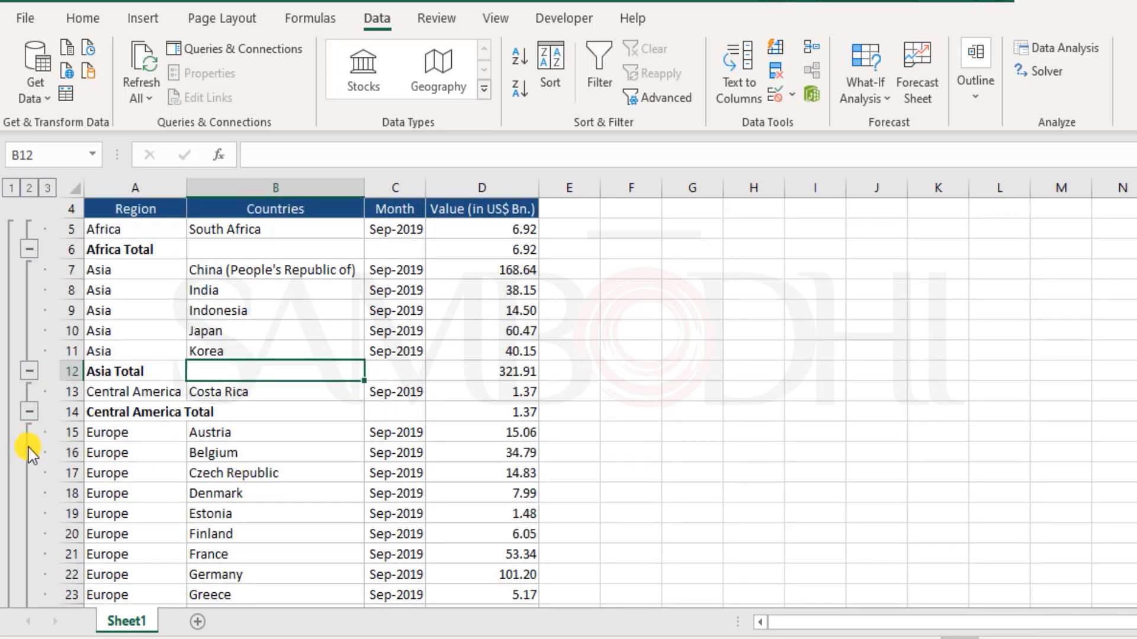
Collapse only the Sep-2019 Europe group and check the subtotal formula in D42 and the neighbouring groups
scroll(32, 443, down, 8)
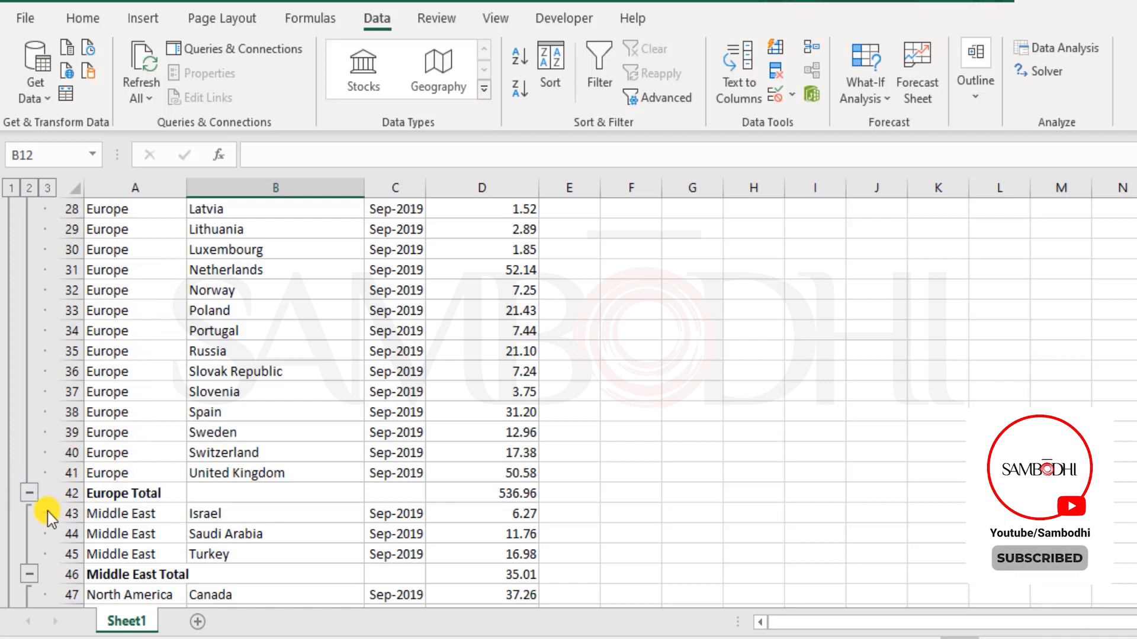
click(29, 378)
scroll(185, 386, up, 5)
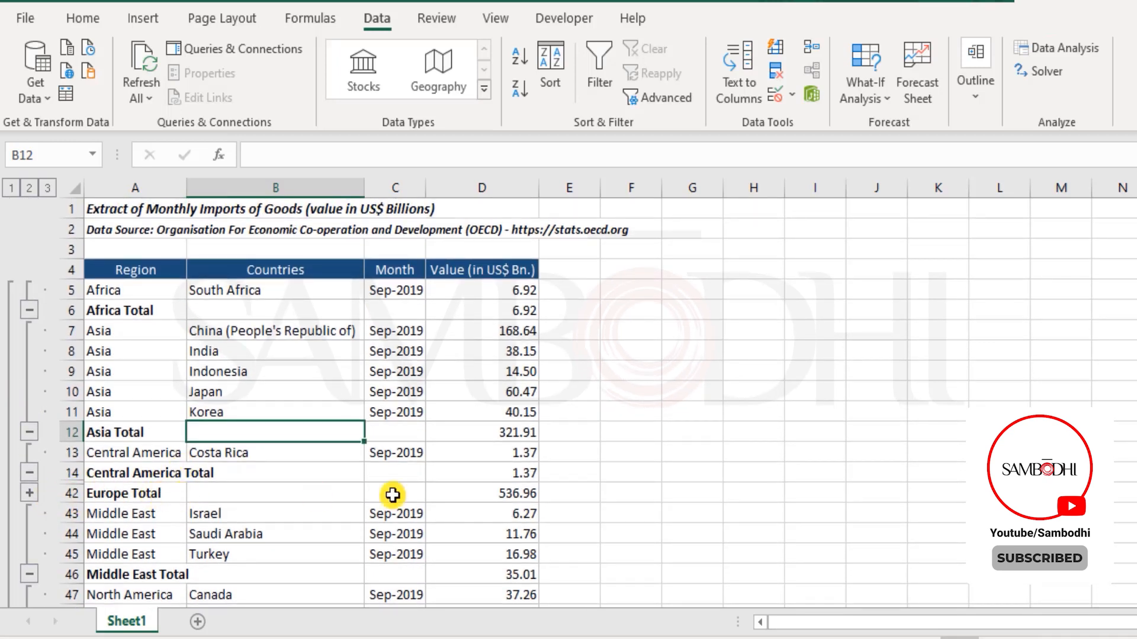
click(507, 498)
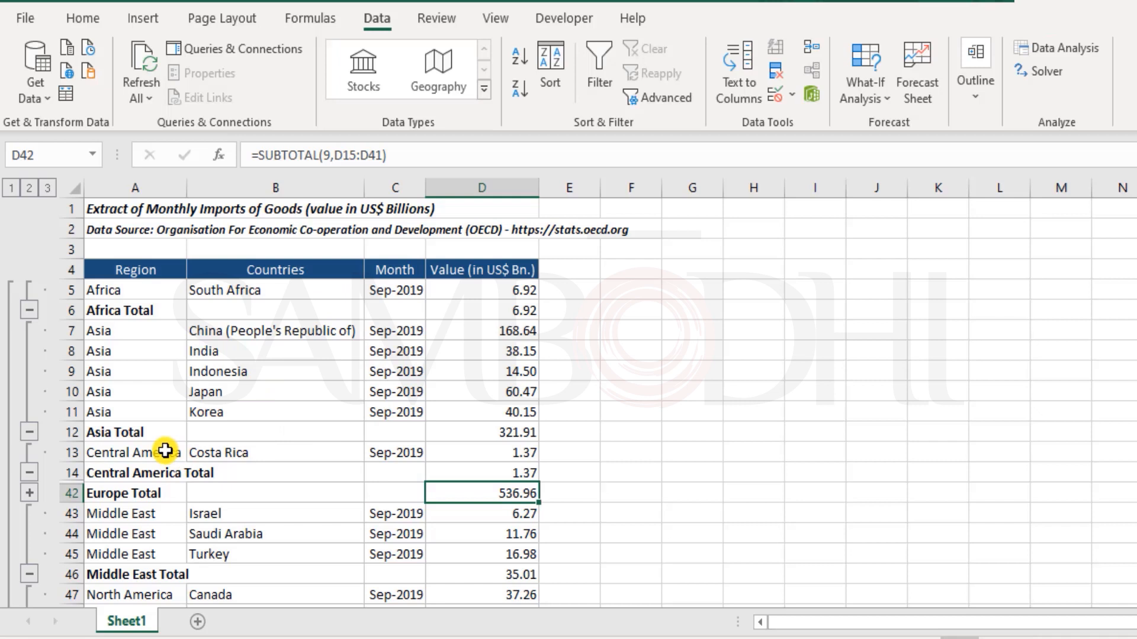
scroll(287, 459, down, 3)
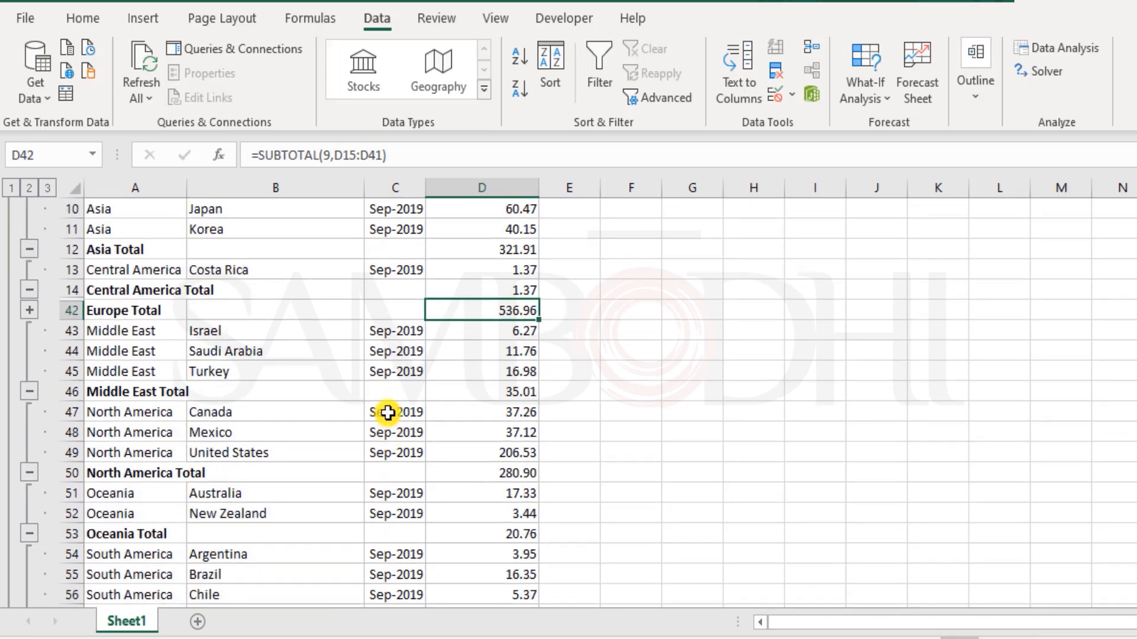
scroll(667, 492, up, 3)
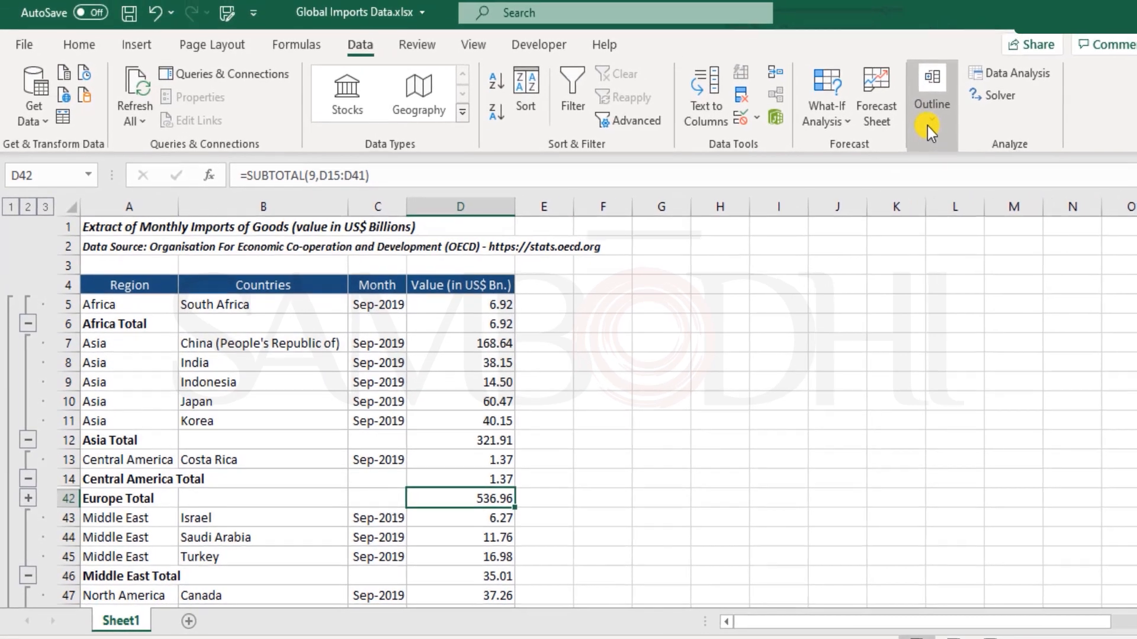
Remove all subtotals from the imports table and check that only the original data rows remain
click(975, 80)
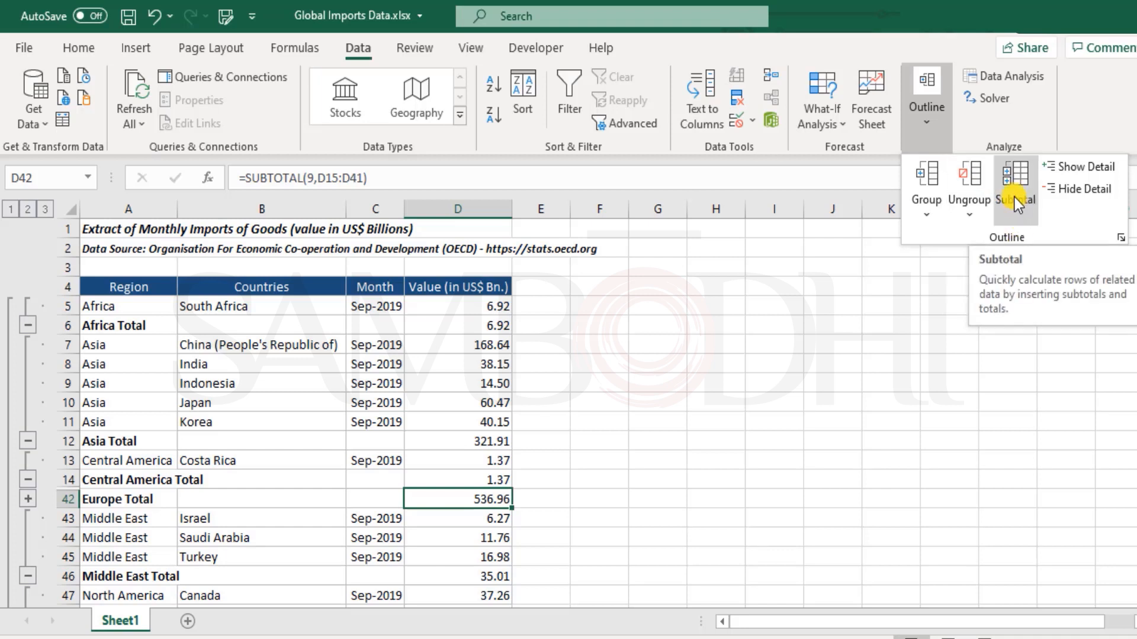
click(1014, 197)
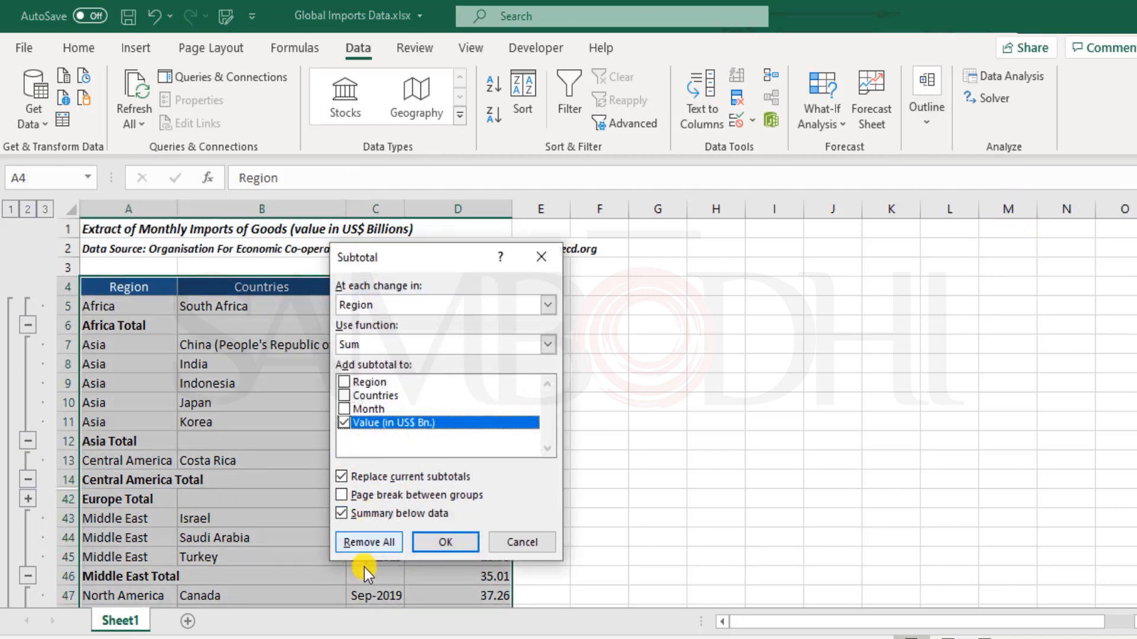
click(388, 547)
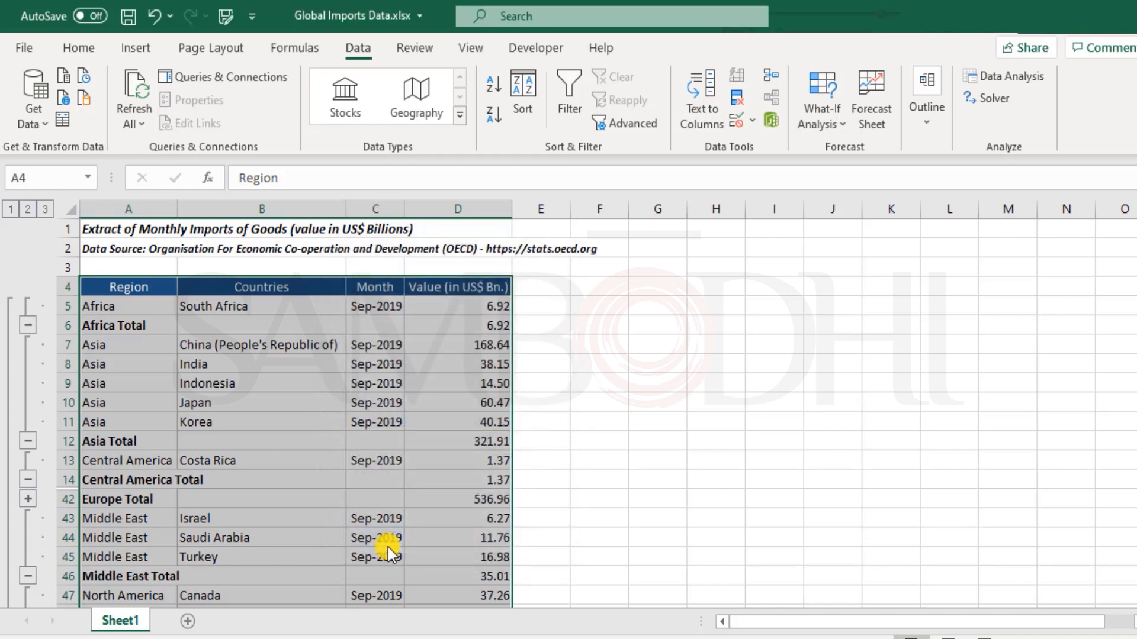
click(348, 386)
scroll(351, 386, down, 5)
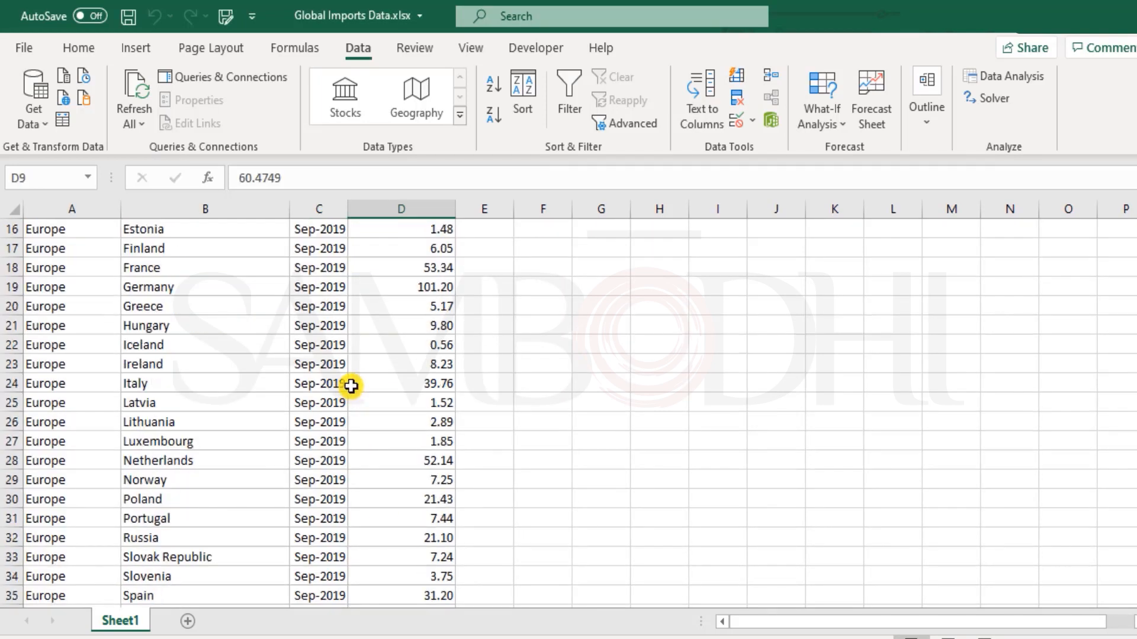
scroll(351, 386, up, 5)
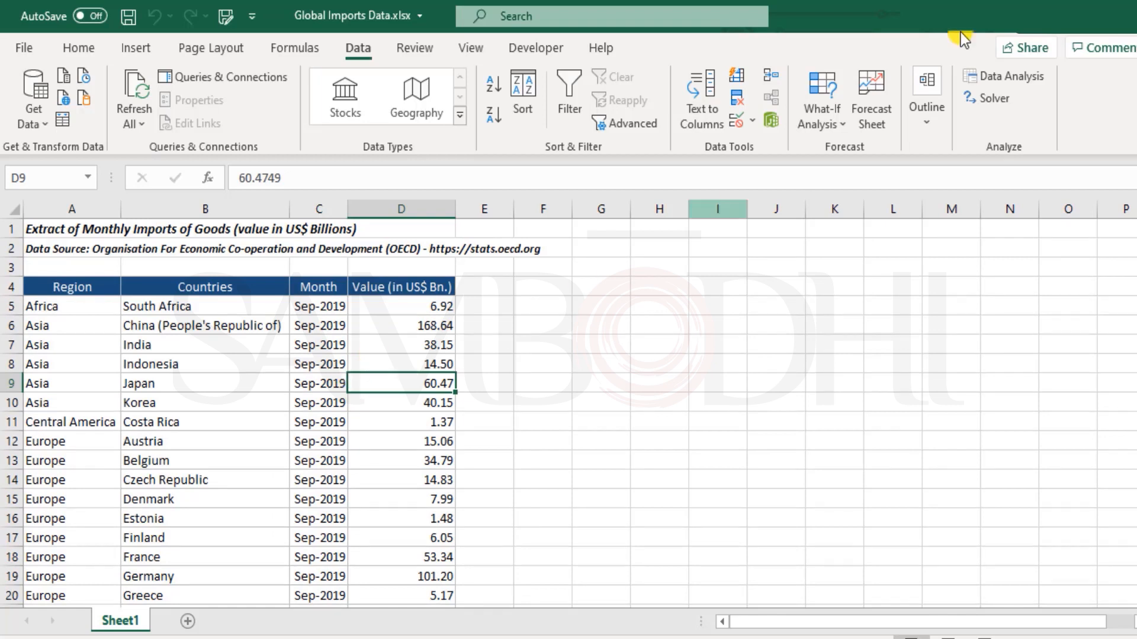
click(923, 123)
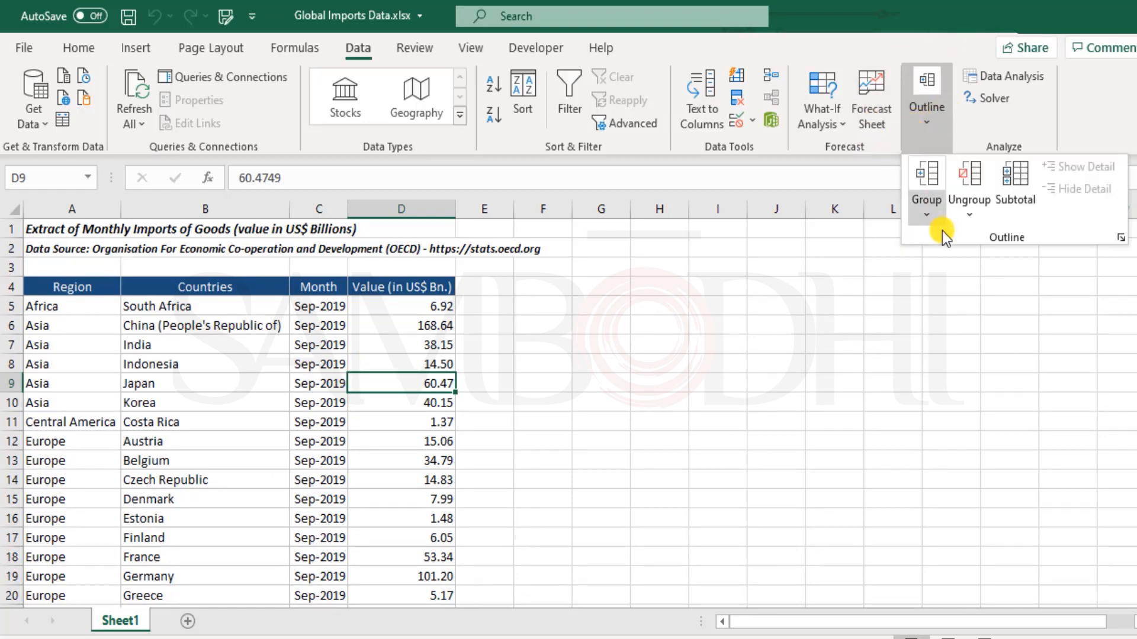
click(970, 215)
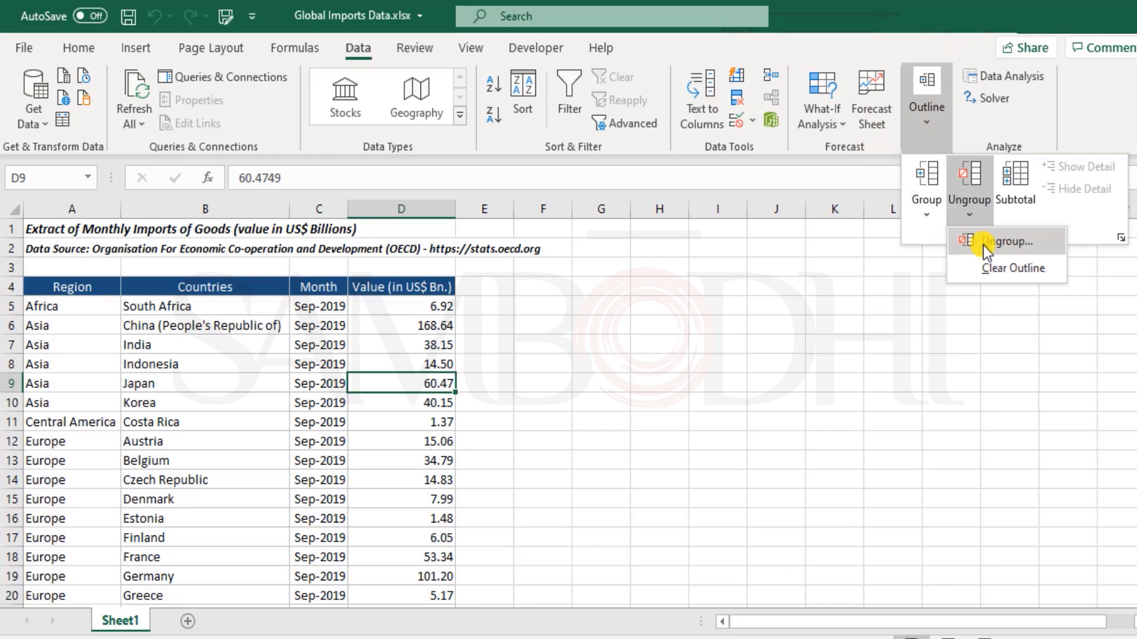
click(921, 210)
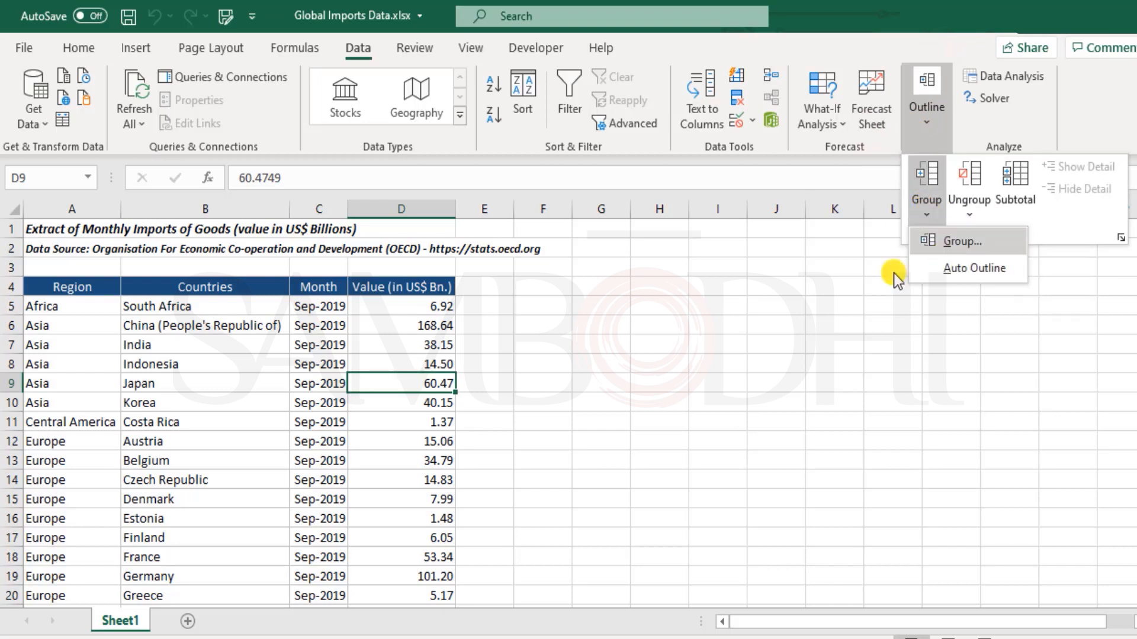
click(740, 287)
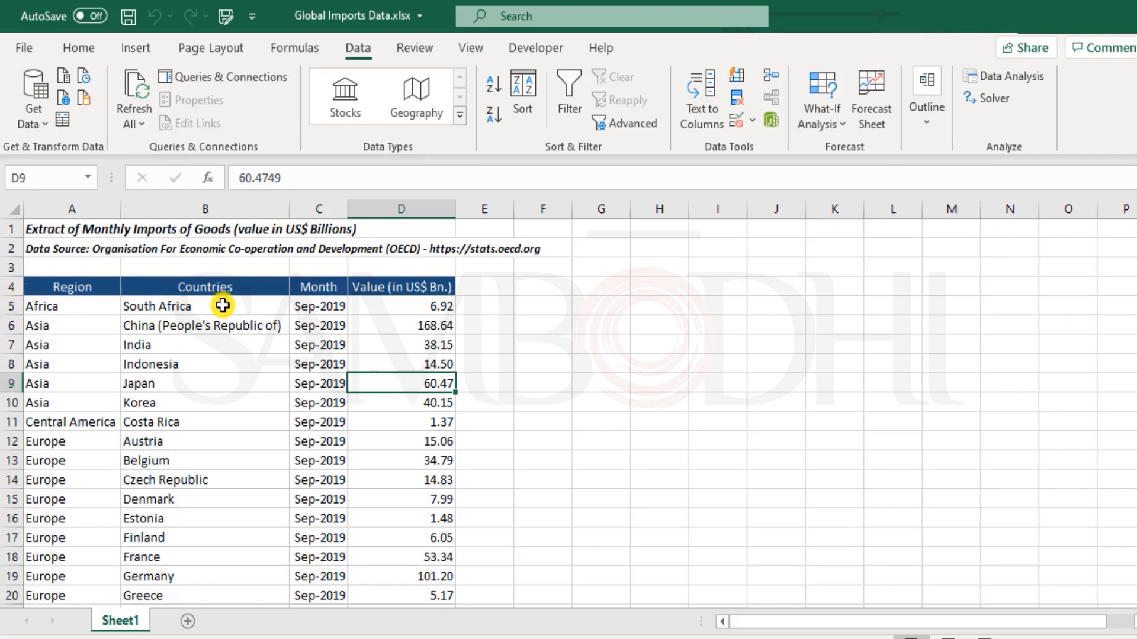
Group the Sep-2019 Asia rows, rows 6 to 10, into a manual outline group
drag(12, 325, 7, 402)
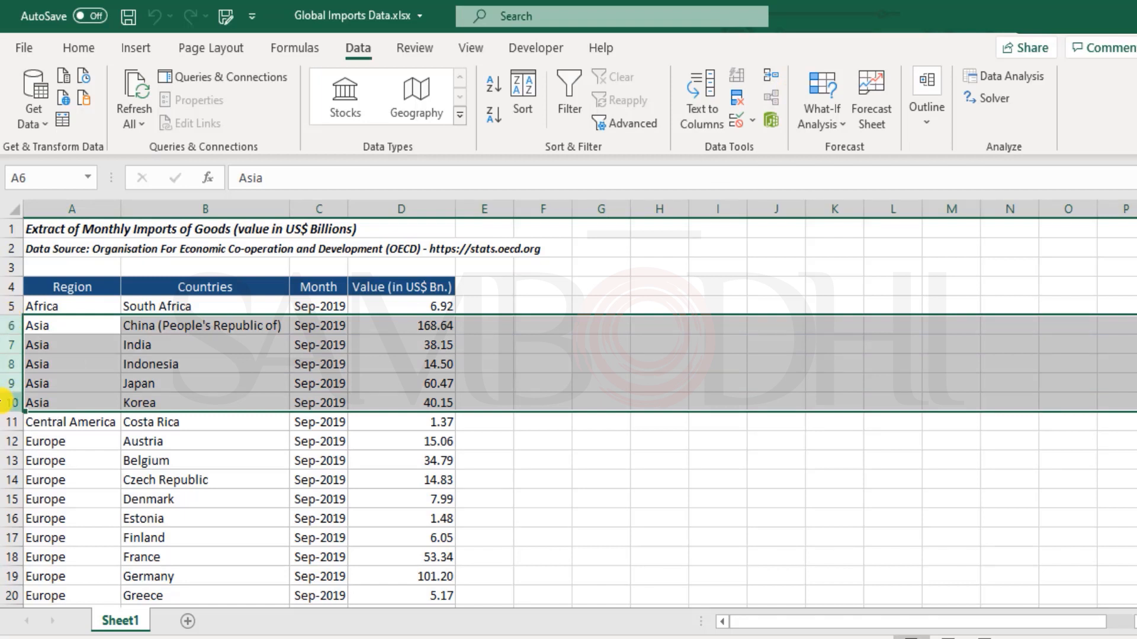
click(924, 121)
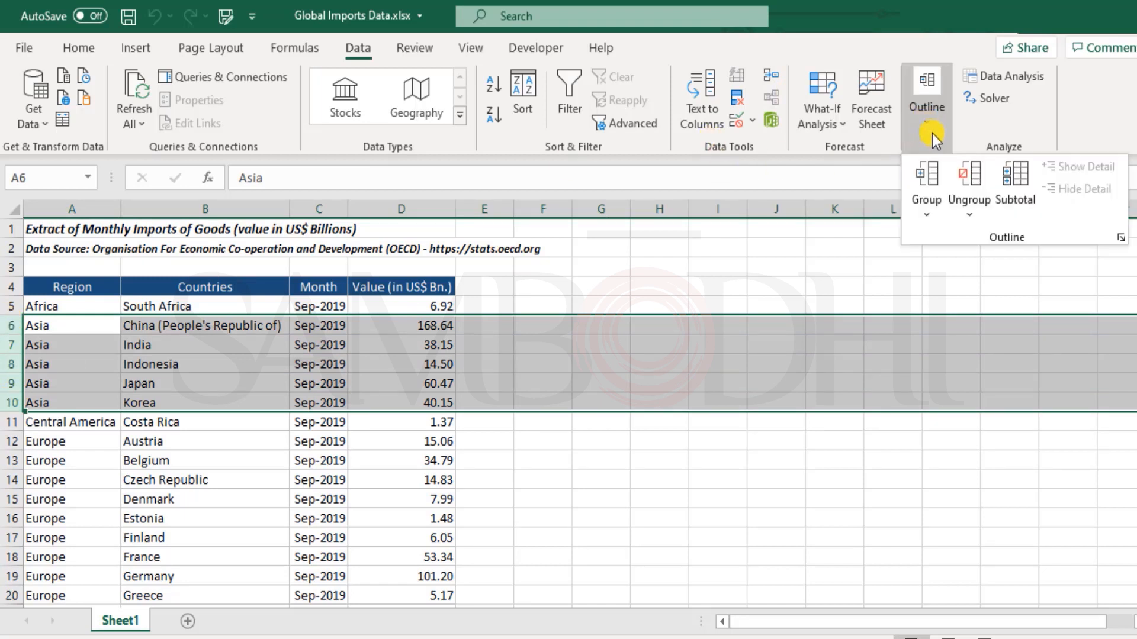
click(926, 177)
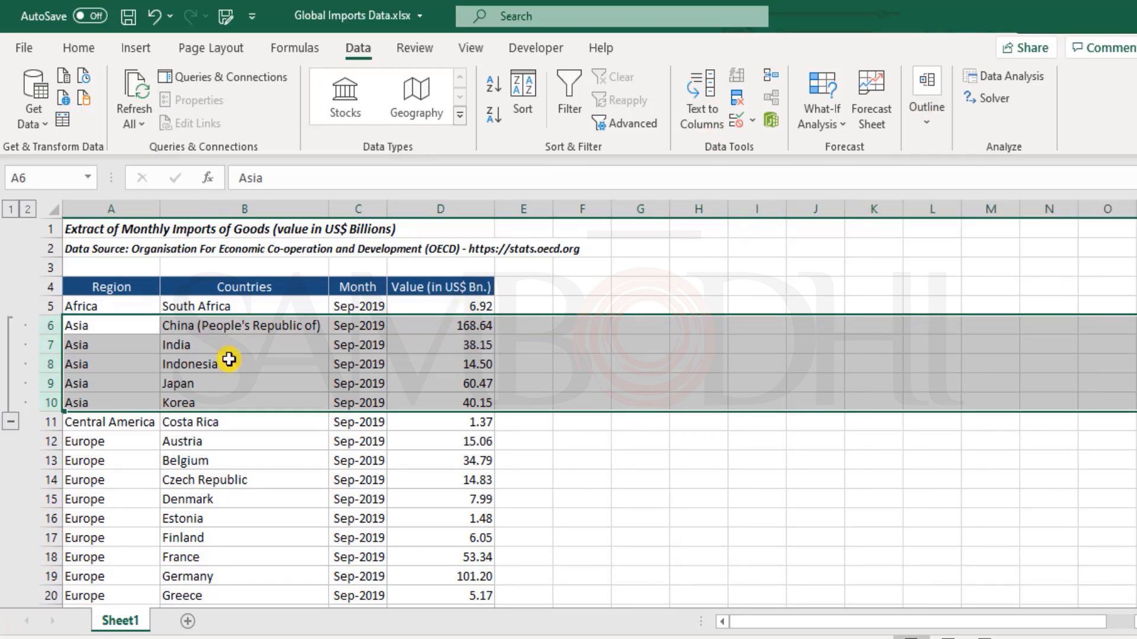
Collapse the Asia row group, expand it again, and leave it collapsed
click(14, 421)
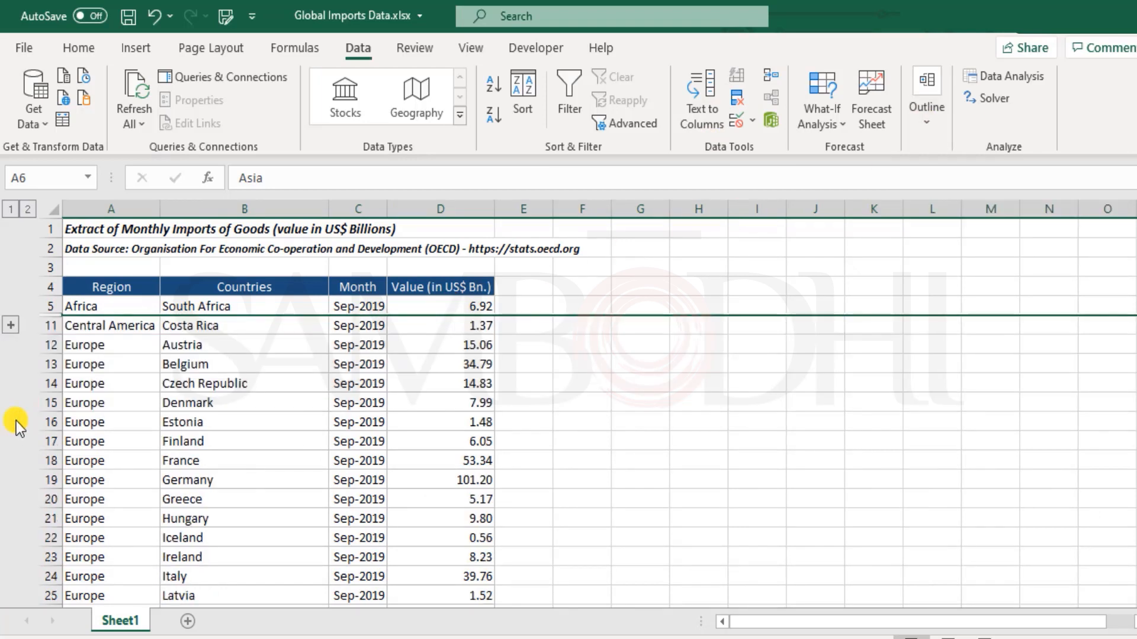
click(11, 325)
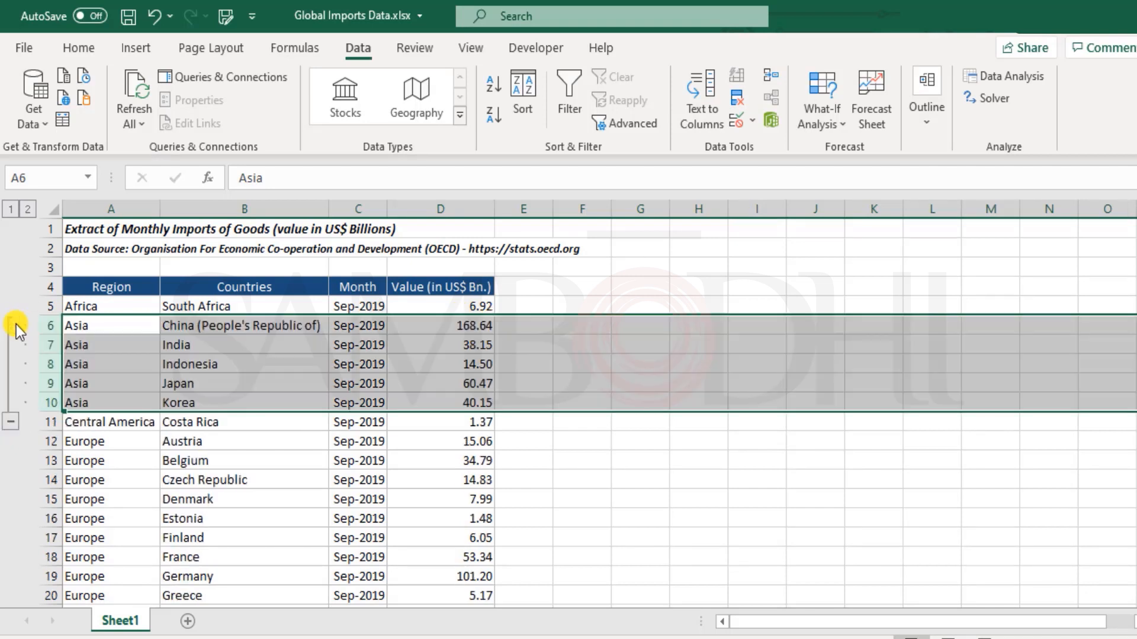
click(12, 422)
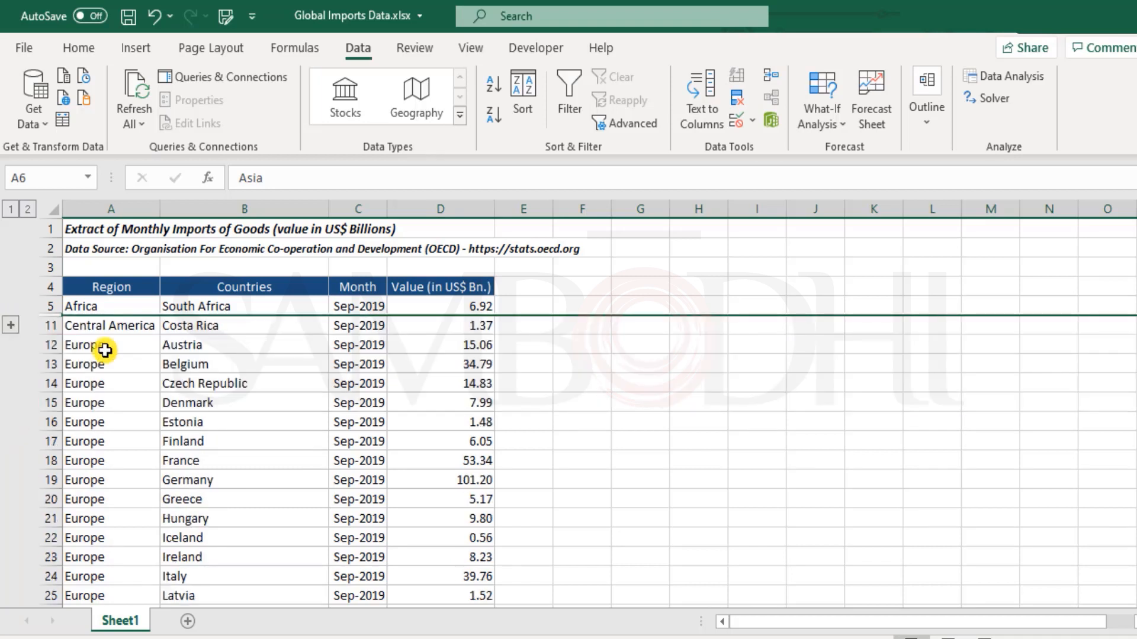
Check the rows on either side of the collapsed Asia group, rows 5 and 11, and expand the group
click(94, 309)
drag(97, 324, 465, 323)
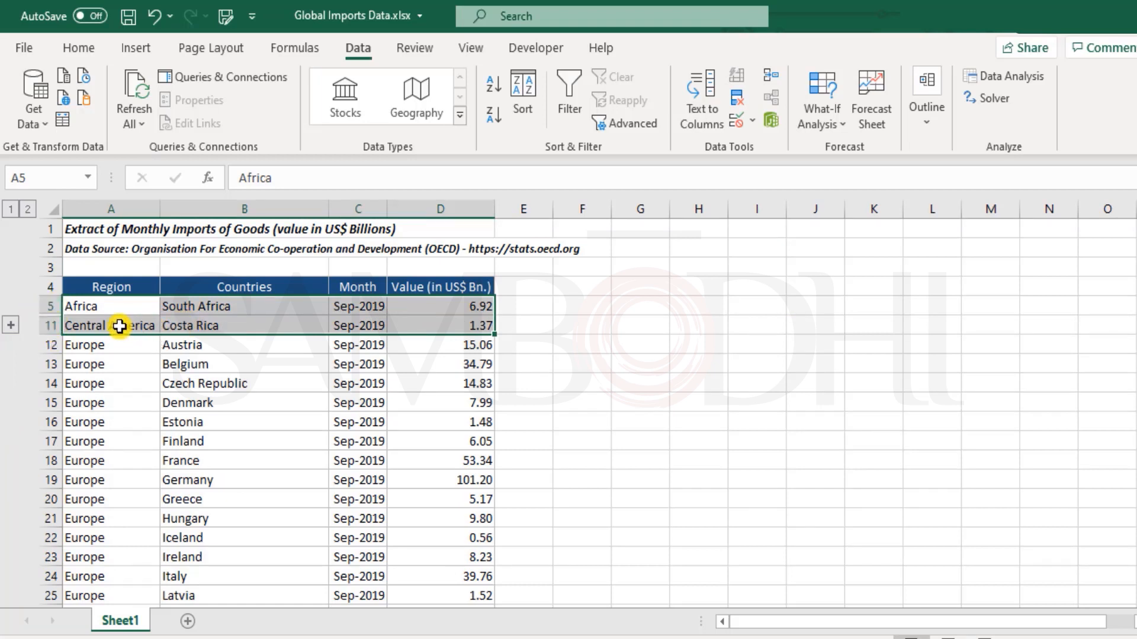
click(94, 326)
click(14, 325)
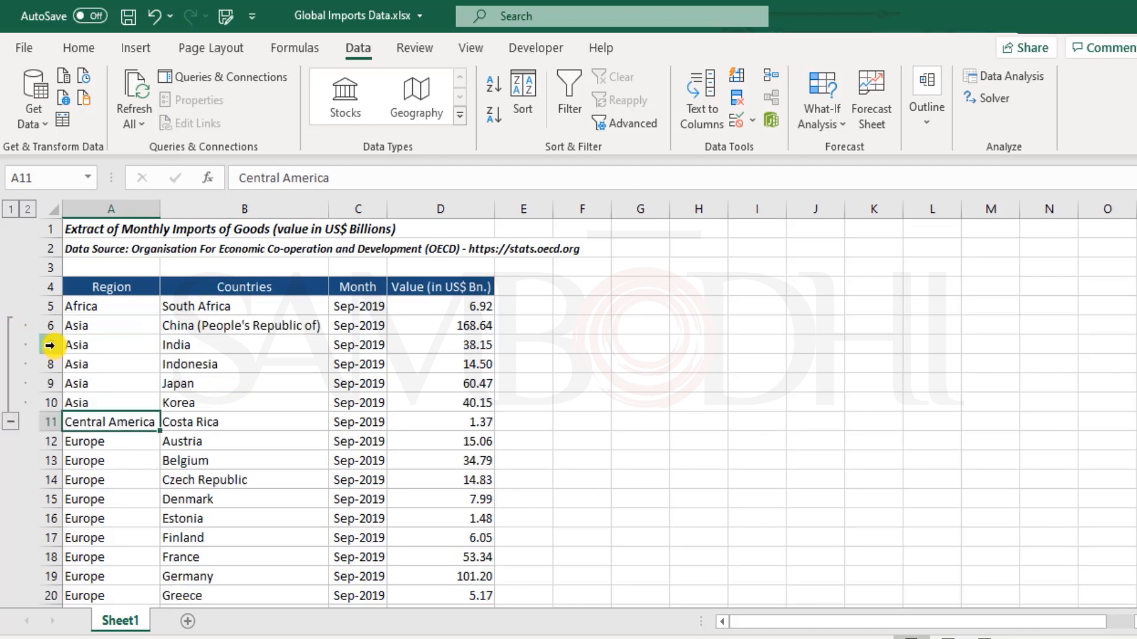
Group the India and Indonesia rows, rows 7 and 8, as a nested group inside the Asia group
drag(50, 343, 49, 364)
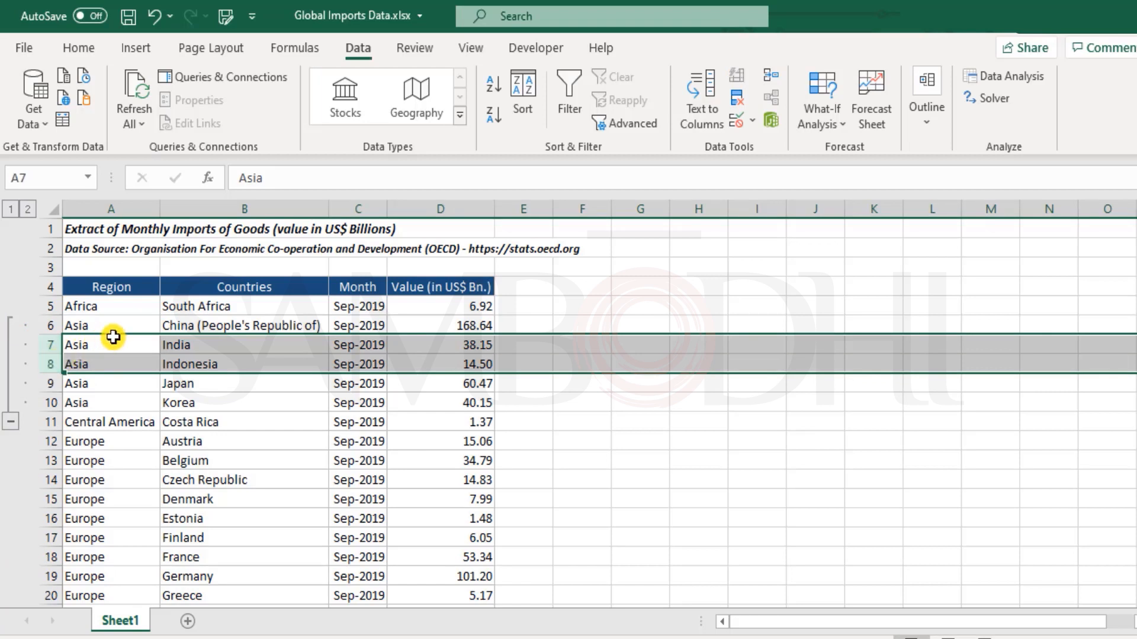
click(927, 112)
click(926, 171)
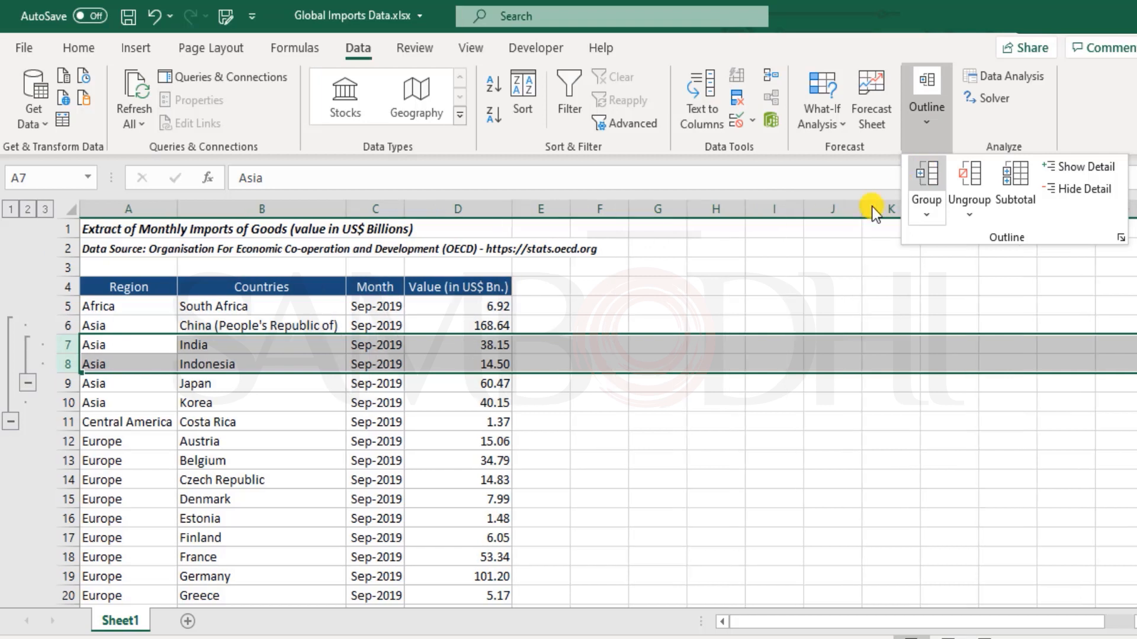
click(272, 446)
Collapse the nested India and Indonesia group, expand it again, and check the rows it covers
click(27, 383)
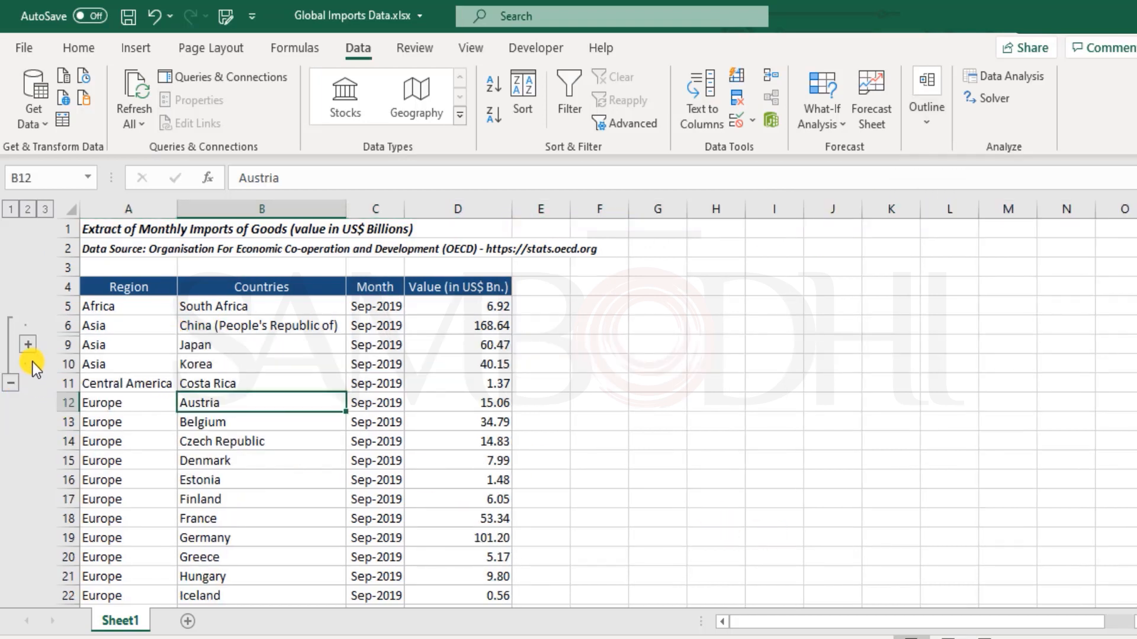
click(28, 345)
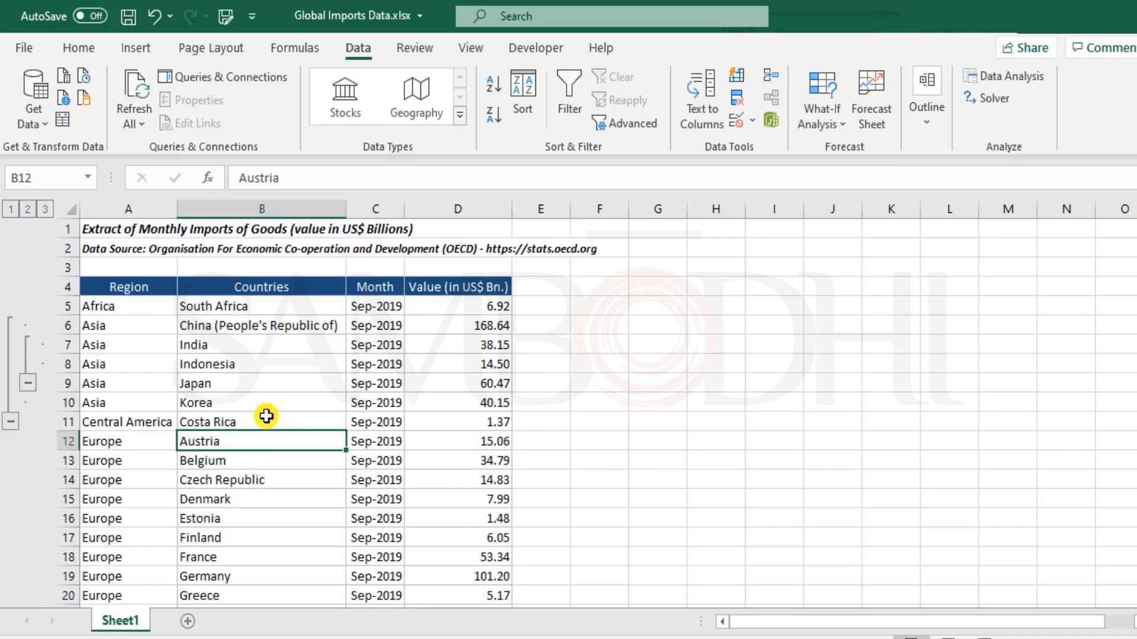
drag(143, 341, 489, 367)
click(164, 389)
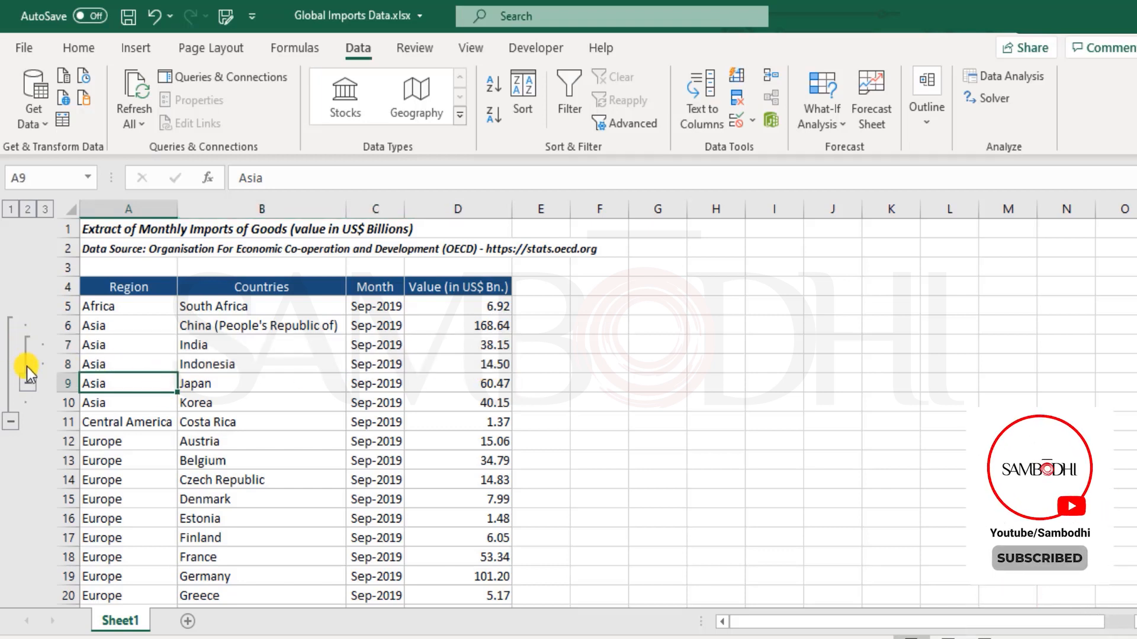
Highlight rows 7 and 8, collapse their nested group once more to check the remaining Asia rows, and re-expand it
click(92, 343)
drag(92, 344, 435, 378)
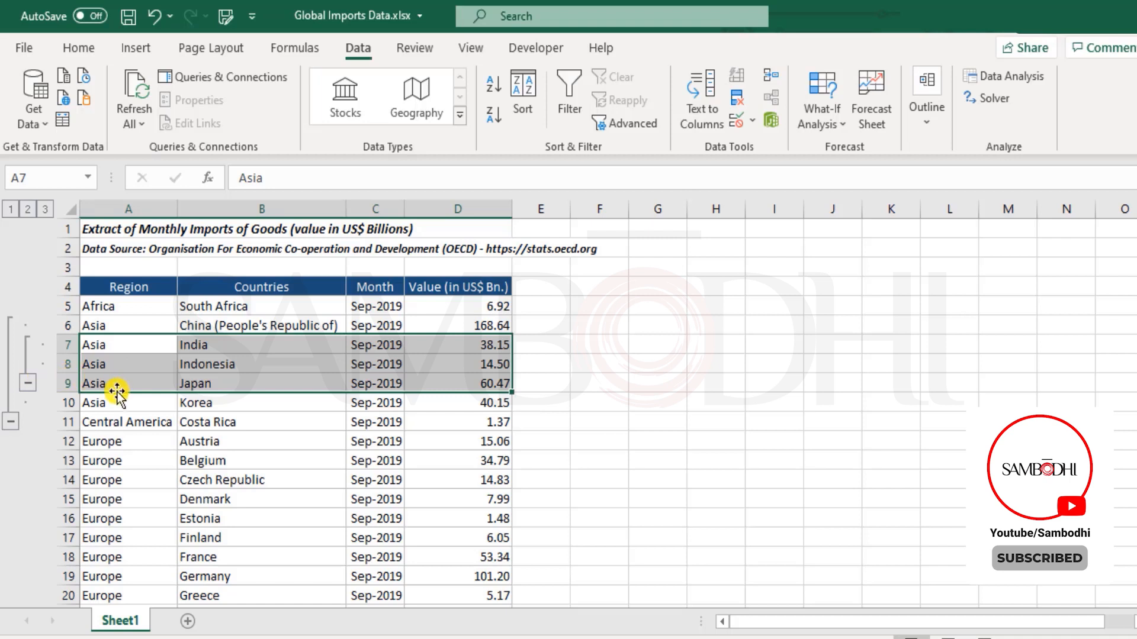
drag(62, 343, 67, 368)
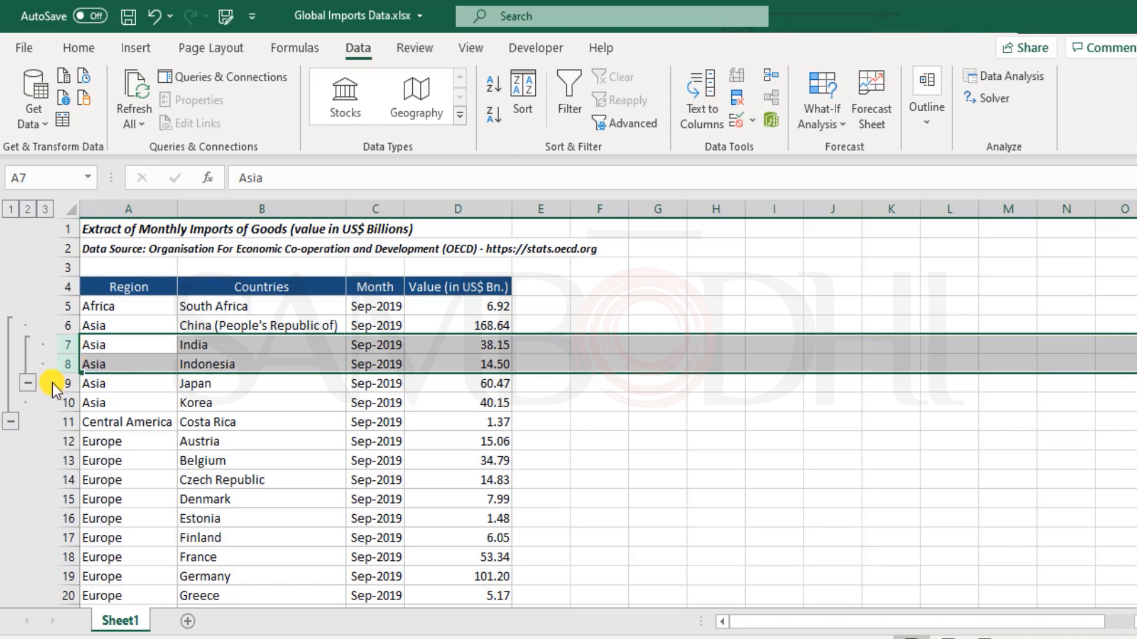
click(30, 385)
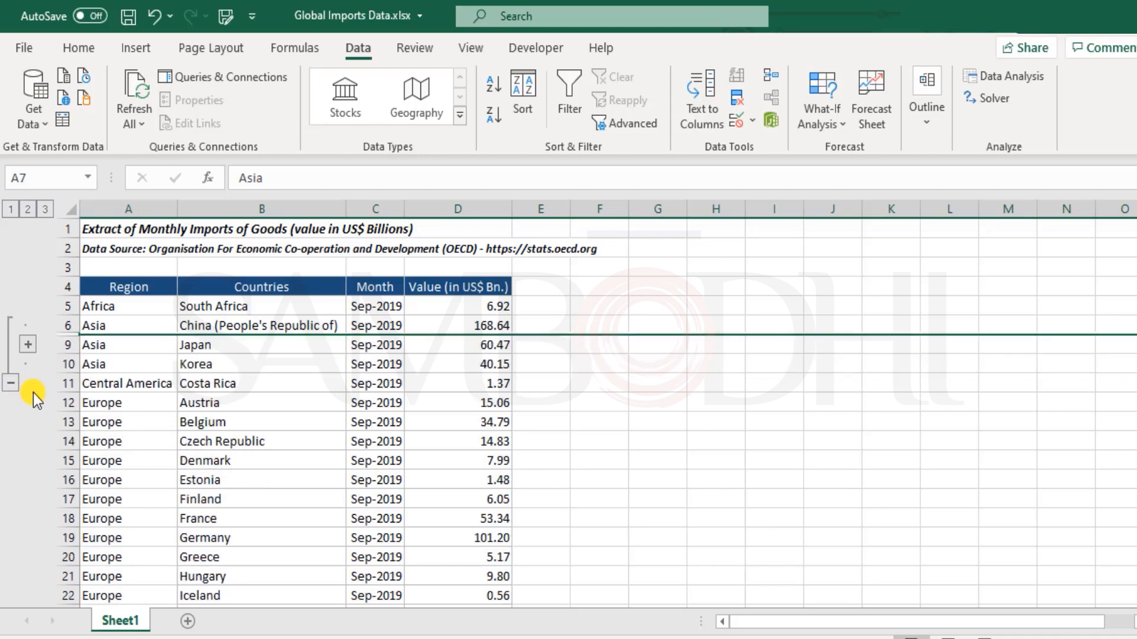
click(99, 331)
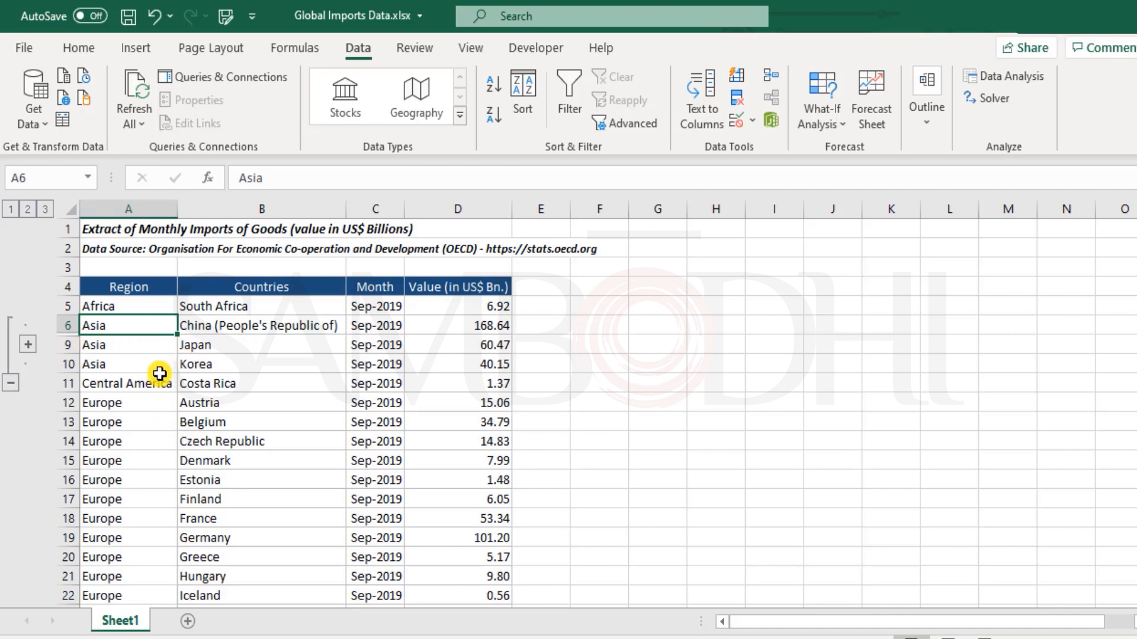
click(28, 344)
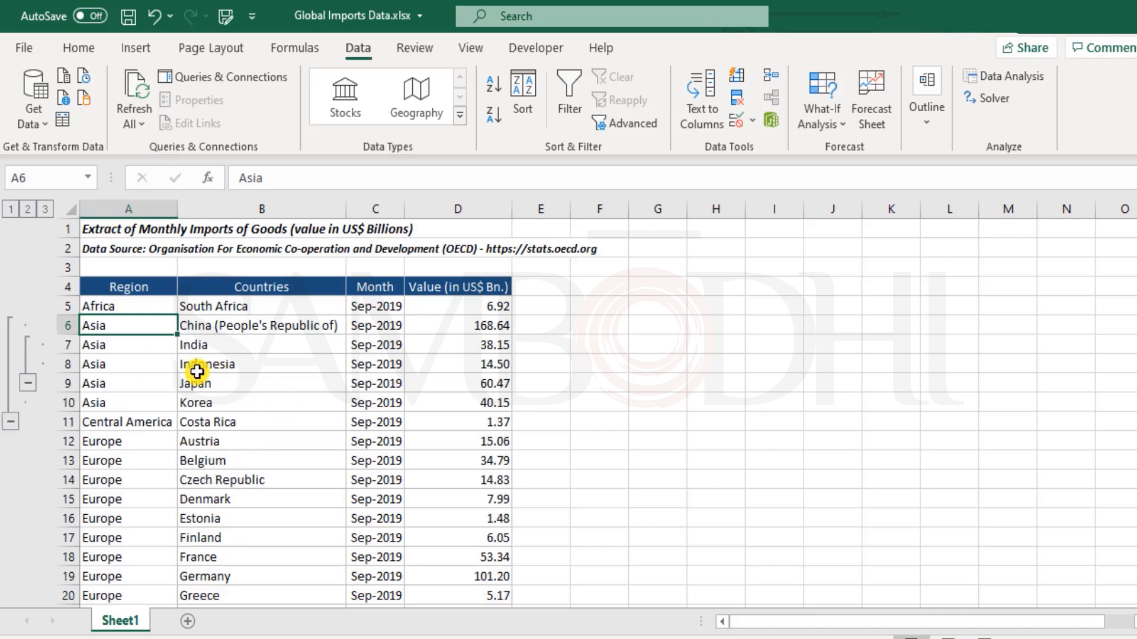
Undo the nested grouping of rows 7 and 8, keeping the outer Asia group
click(149, 17)
click(149, 17)
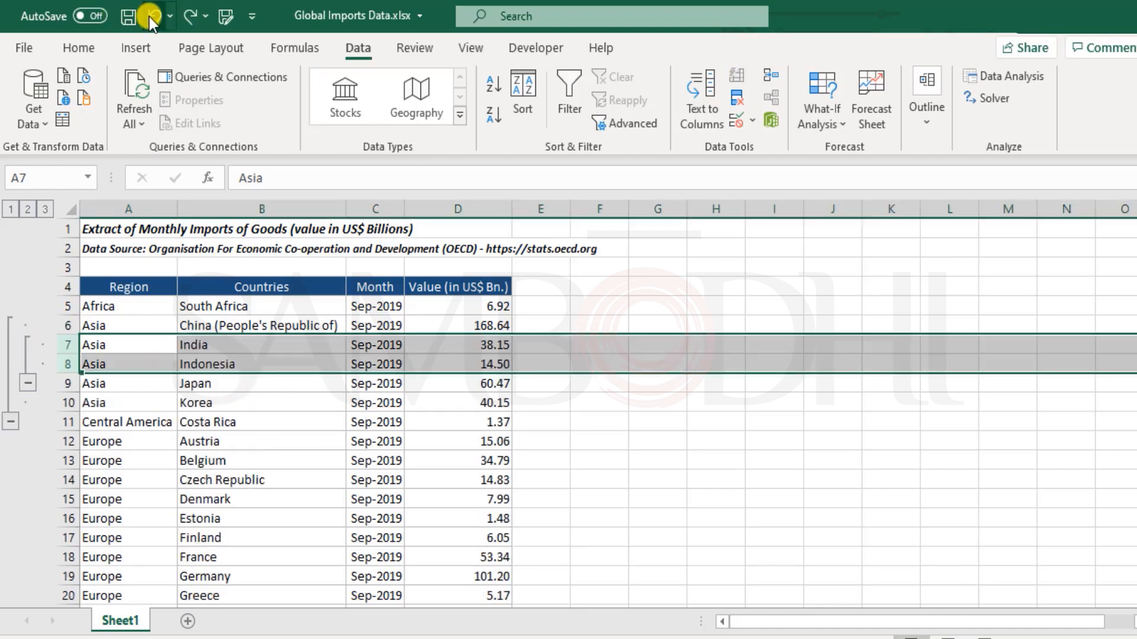
click(149, 17)
click(150, 16)
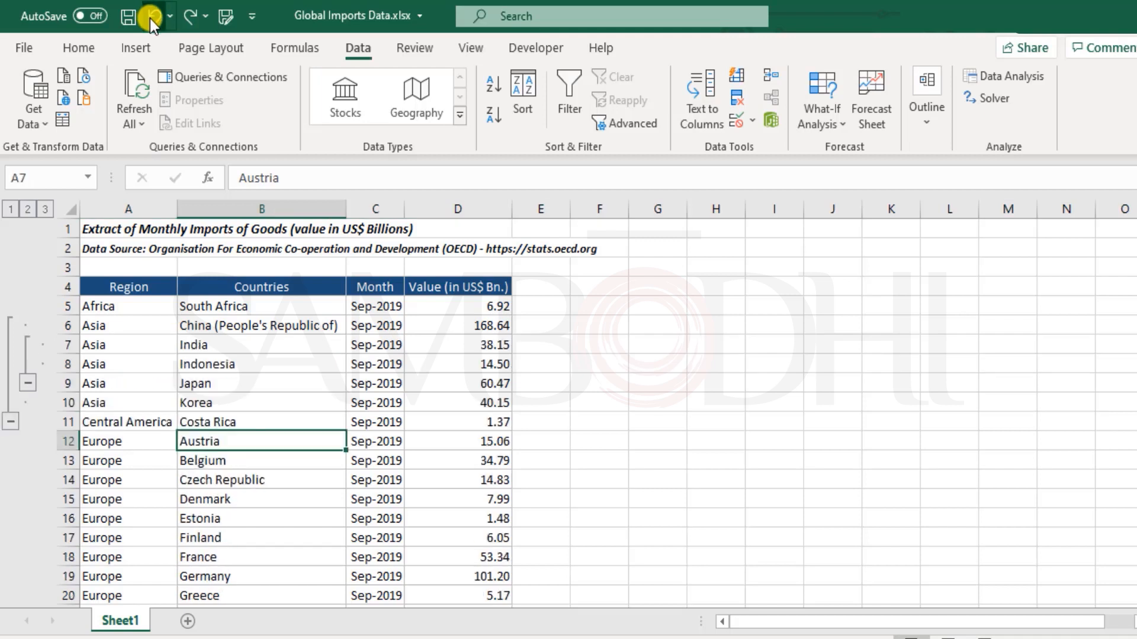
click(151, 19)
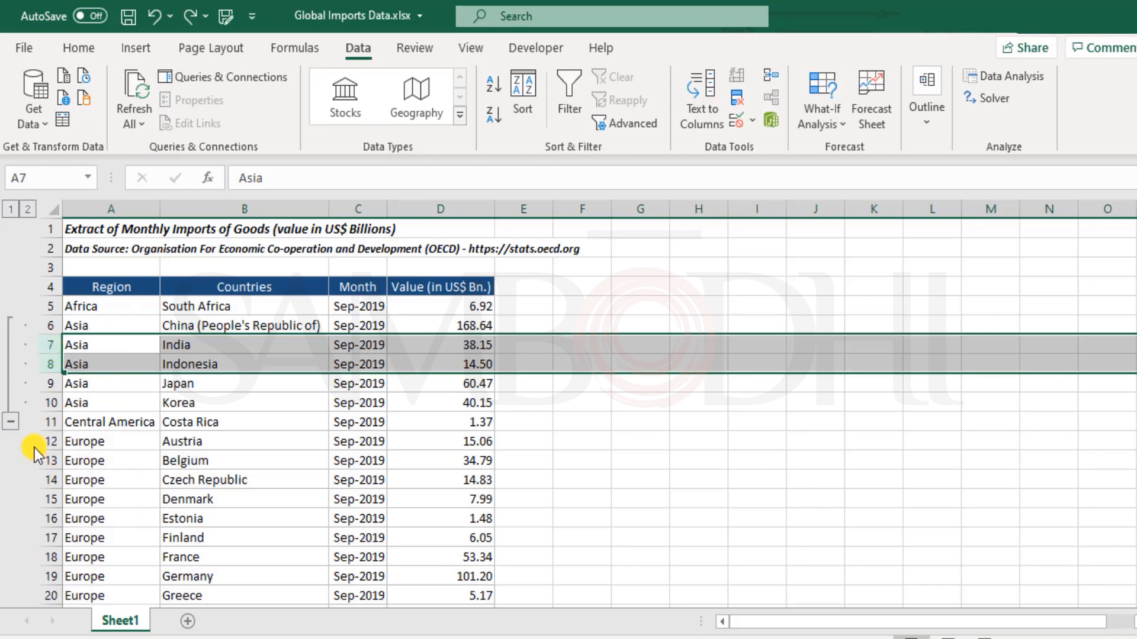
Group the Sep-2019 Europe rows, rows 12 to 38, into a manual outline group
scroll(45, 419, down, 3)
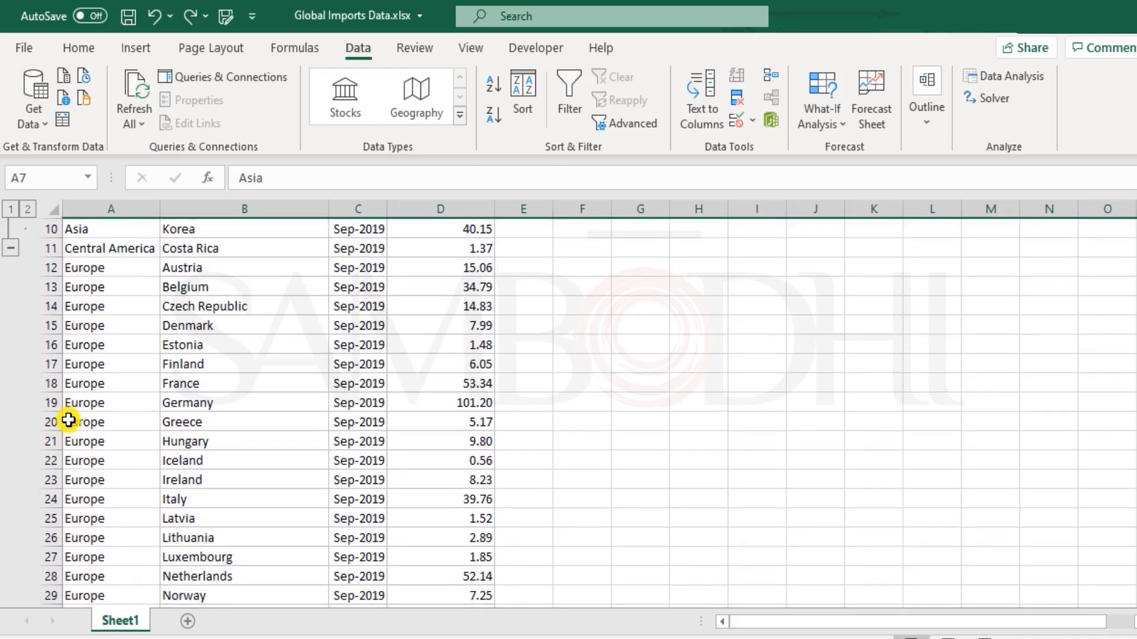
drag(46, 264, 13, 498)
click(916, 113)
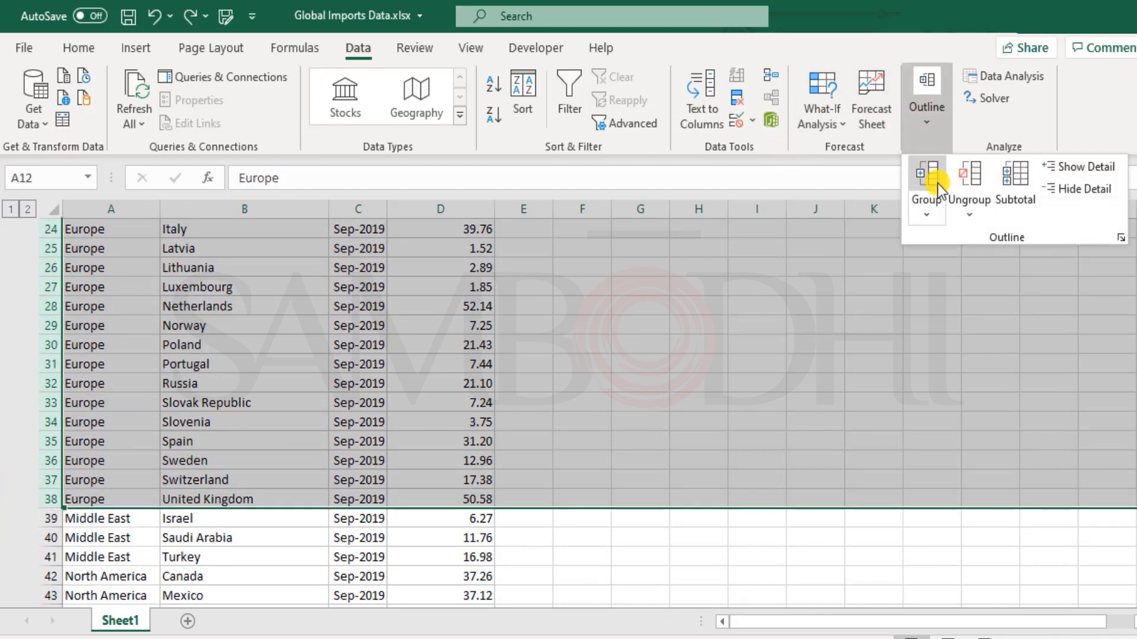
click(928, 178)
scroll(127, 337, down, 5)
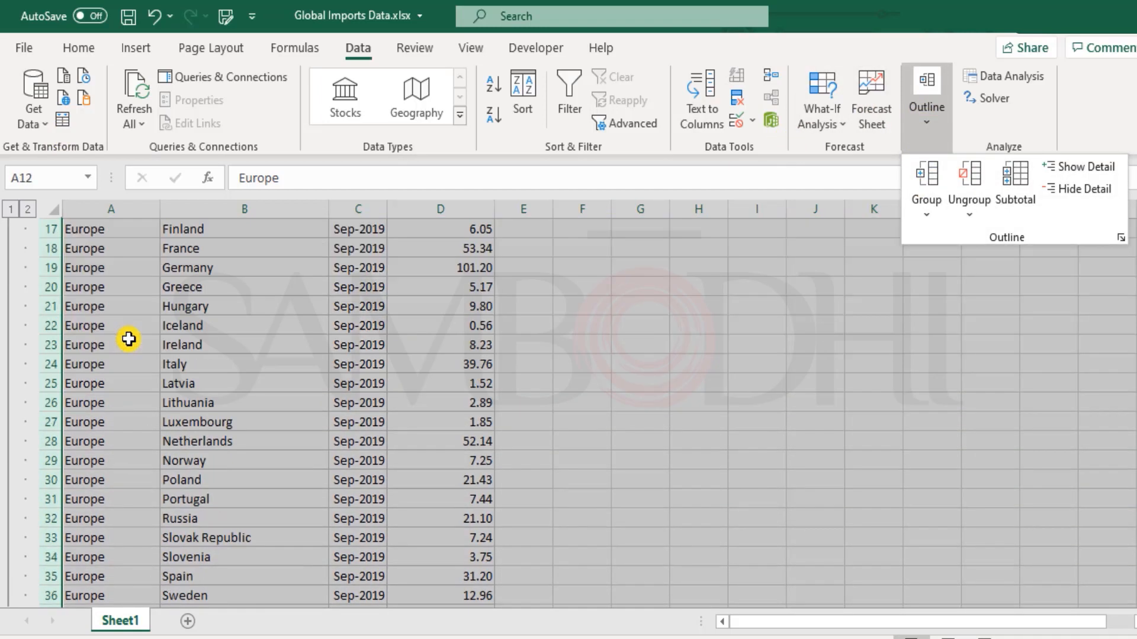
scroll(127, 338, up, 6)
scroll(236, 460, down, 10)
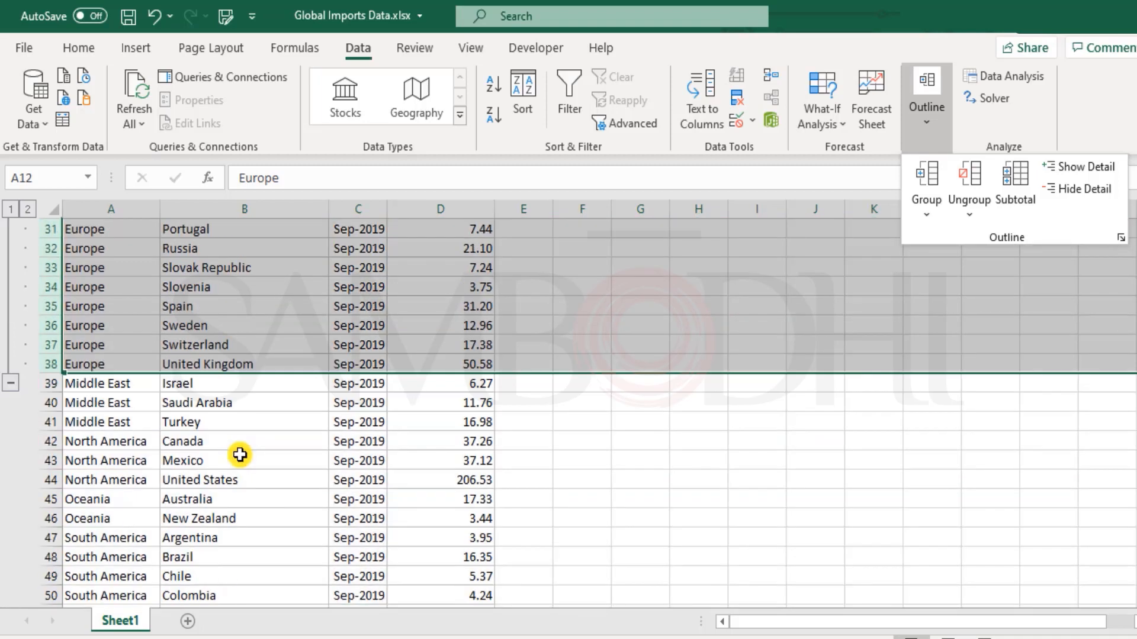
Group the Sep-2019 Middle East rows, rows 39 to 41, directly below the Europe group
click(49, 383)
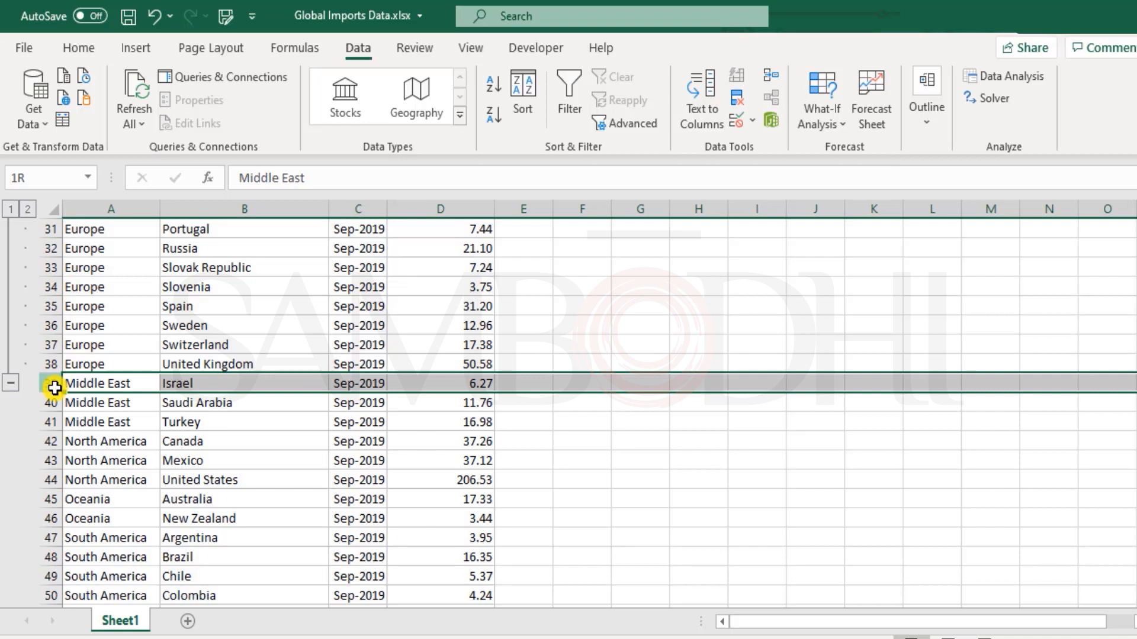
drag(48, 382, 53, 422)
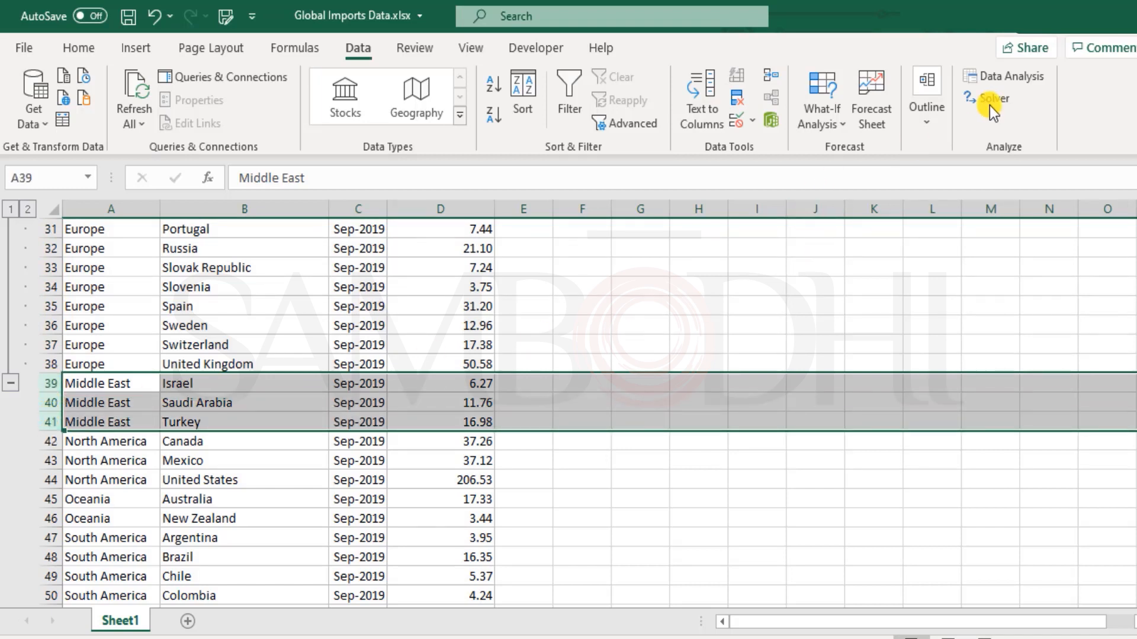
click(927, 127)
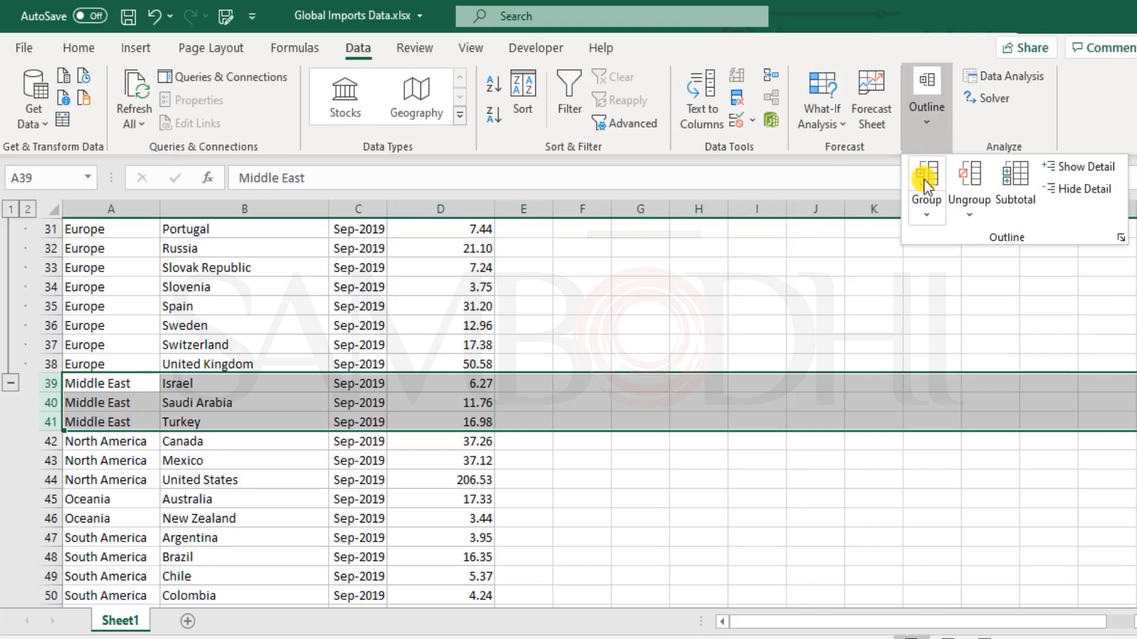
click(119, 462)
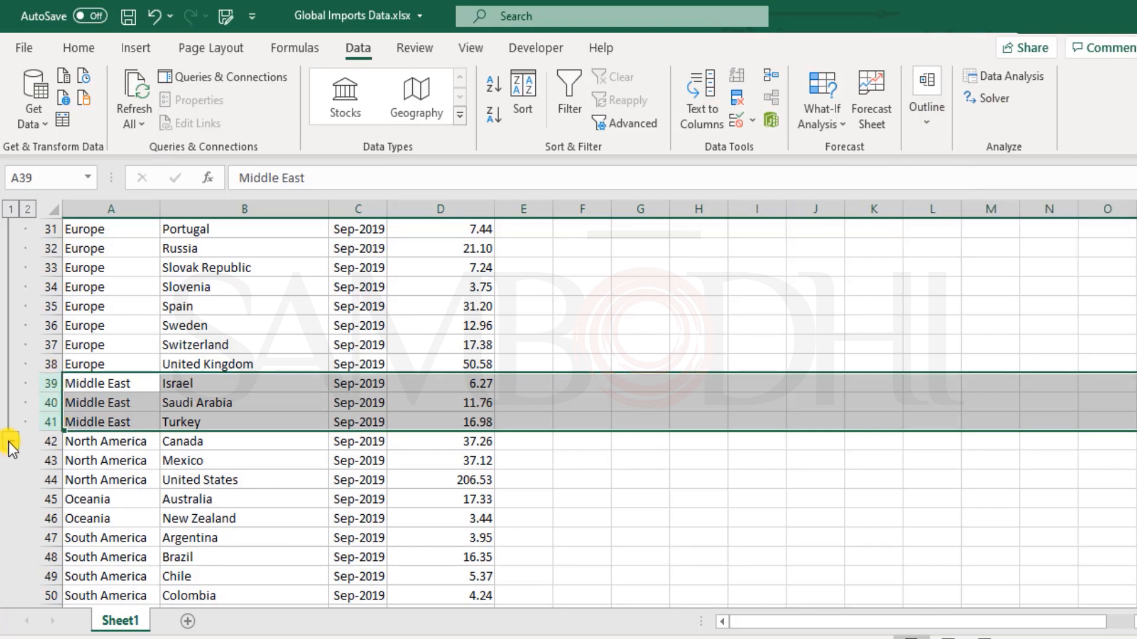
Examine the outline brackets from the Asia group down to the Middle East rows to see where each group starts and ends
scroll(104, 402, up, 3)
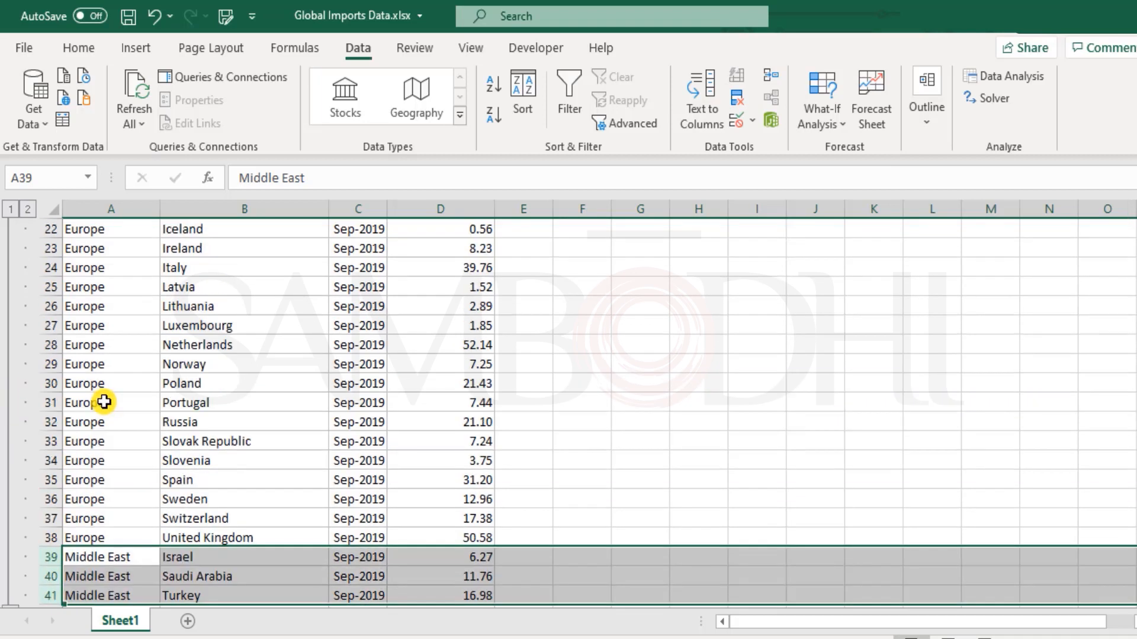
scroll(100, 401, down, 3)
scroll(97, 401, up, 4)
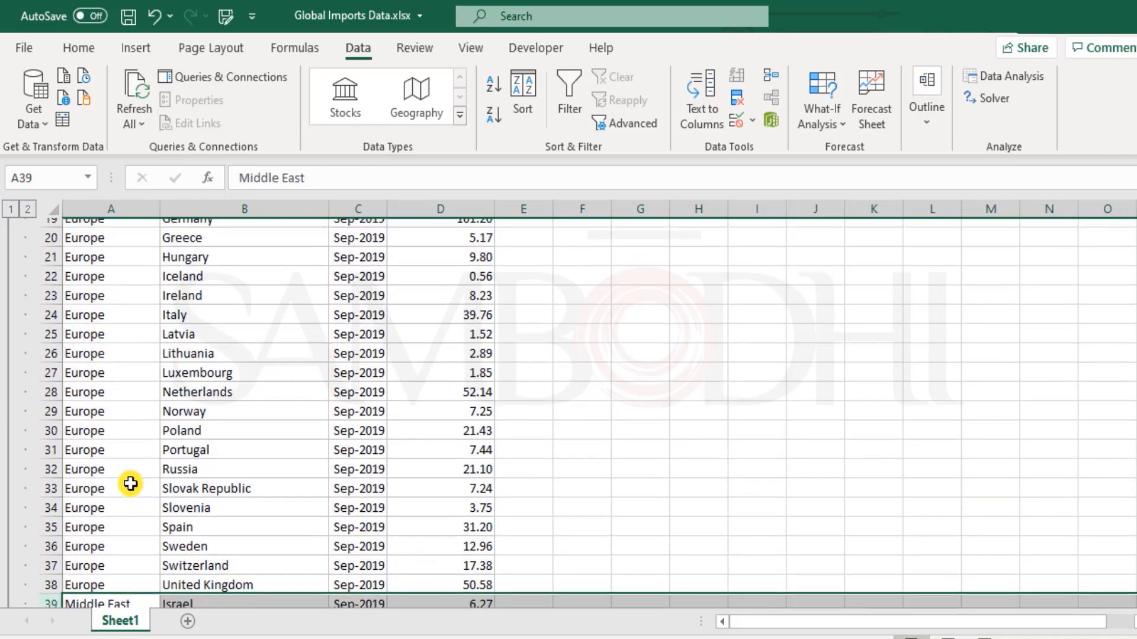
scroll(131, 483, down, 3)
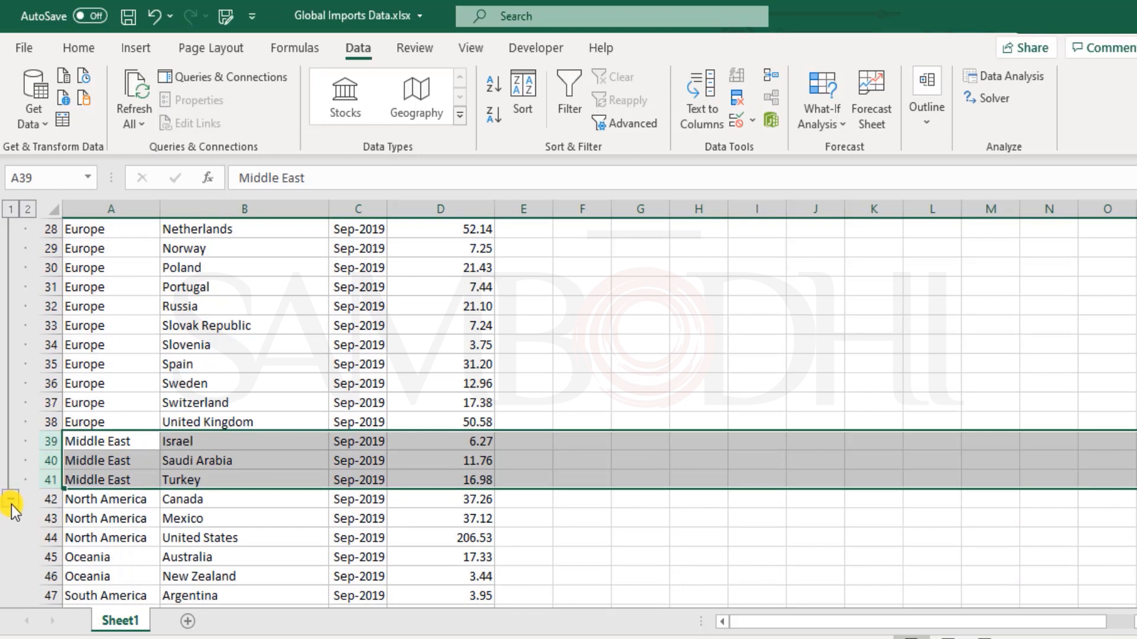
scroll(162, 422, up, 5)
scroll(165, 427, up, 4)
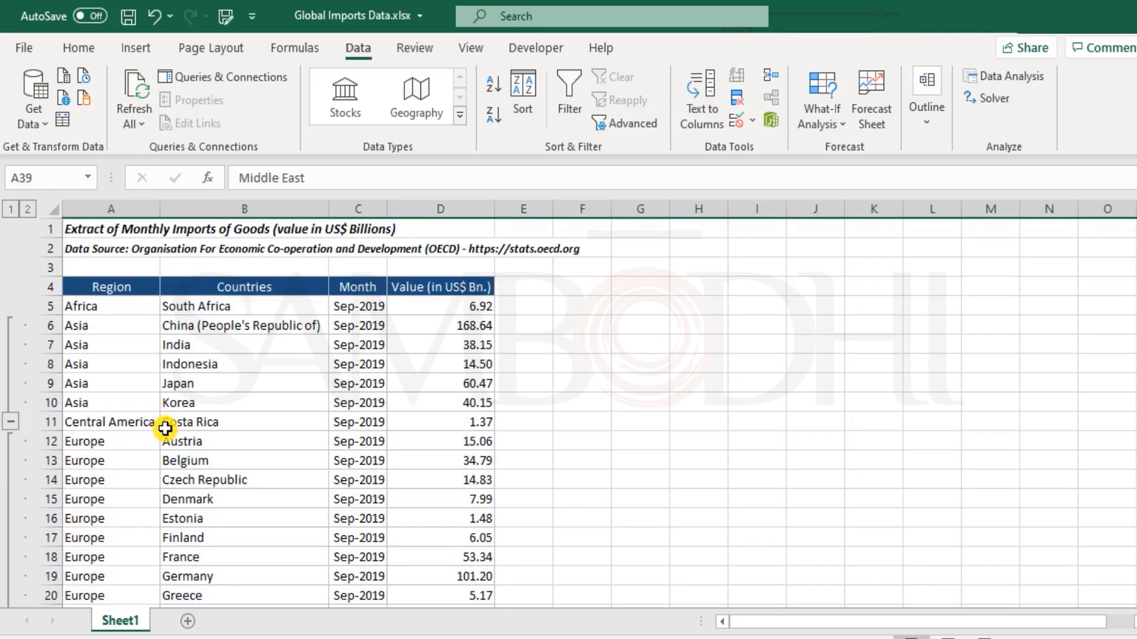
scroll(56, 445, down, 10)
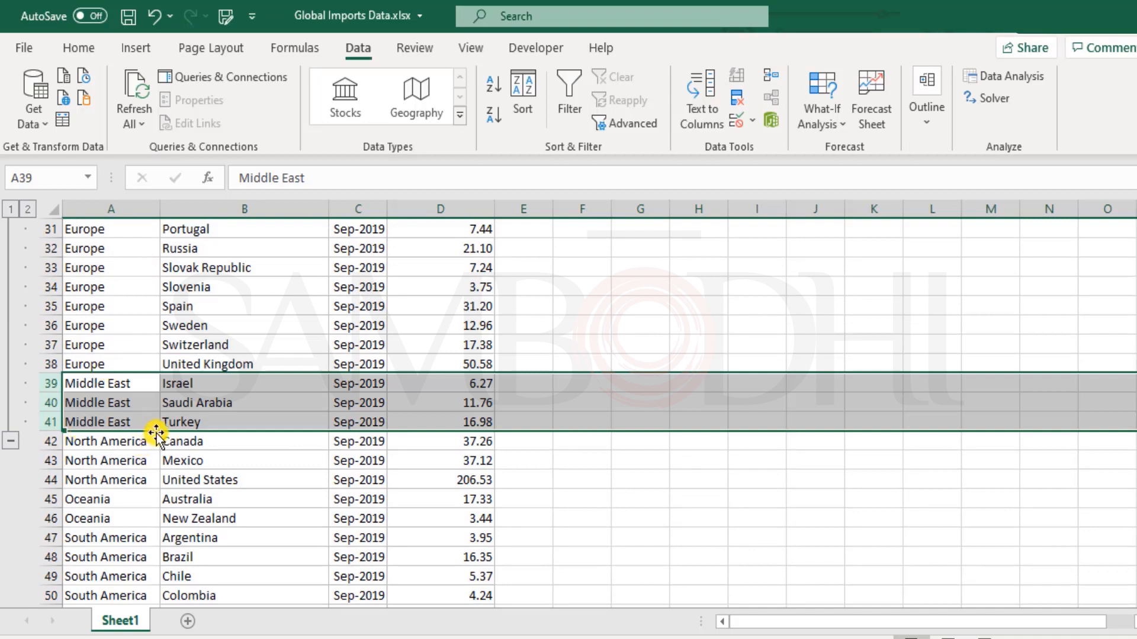
Highlight the adjoining Europe and Middle East rows around rows 38 and 39 and check the outline bracket beside them
drag(51, 384, 49, 422)
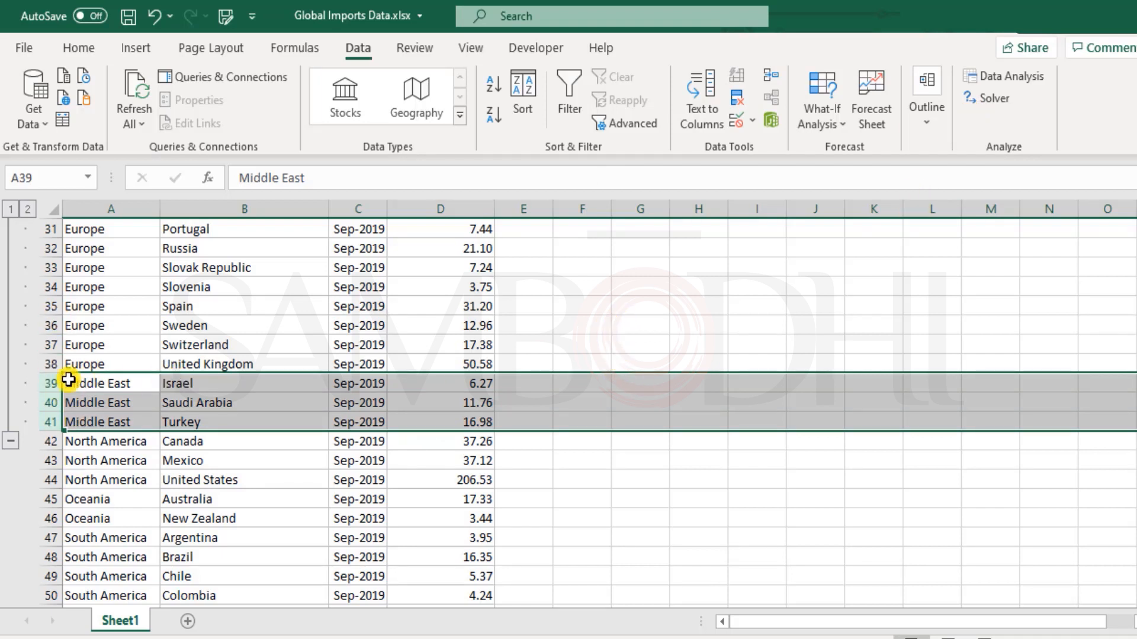
click(52, 364)
drag(52, 364, 68, 264)
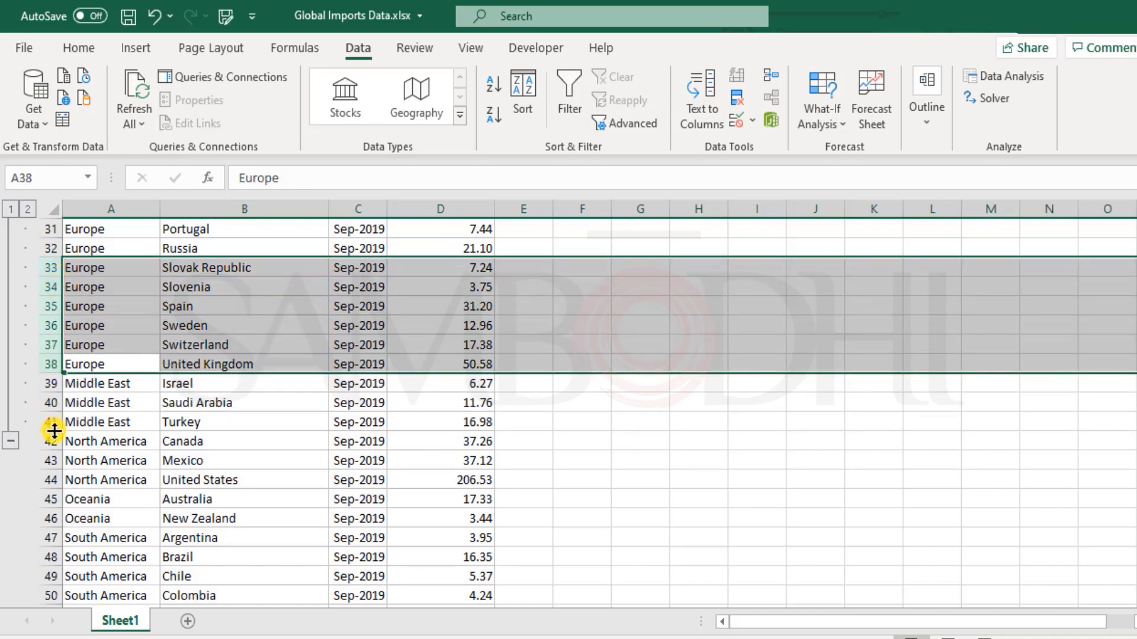
drag(49, 383, 56, 426)
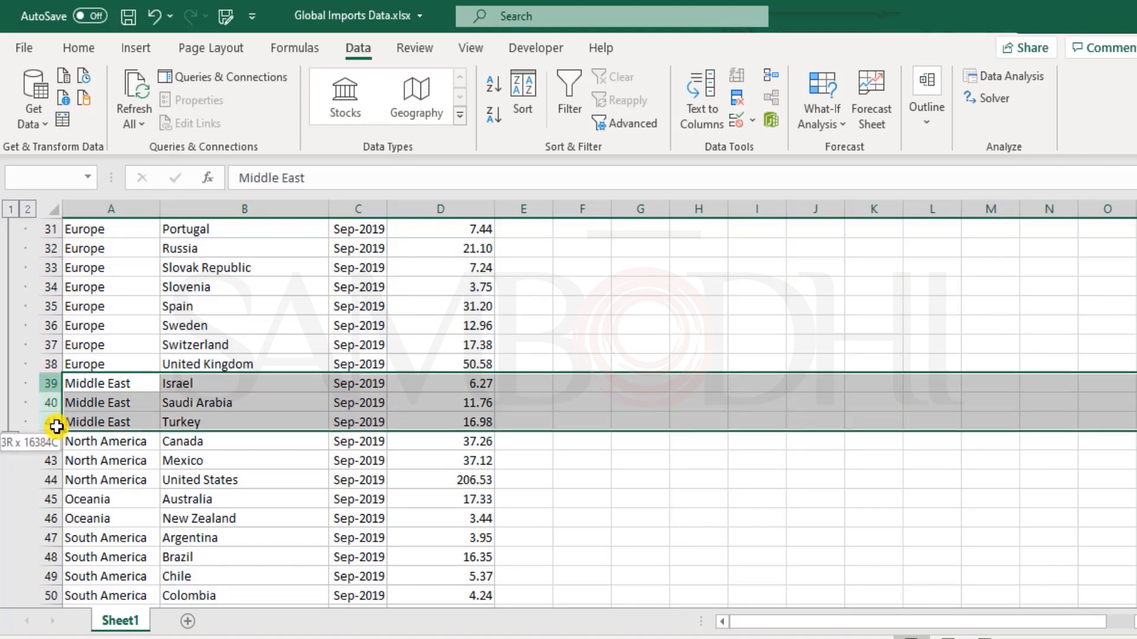
drag(56, 427, 71, 287)
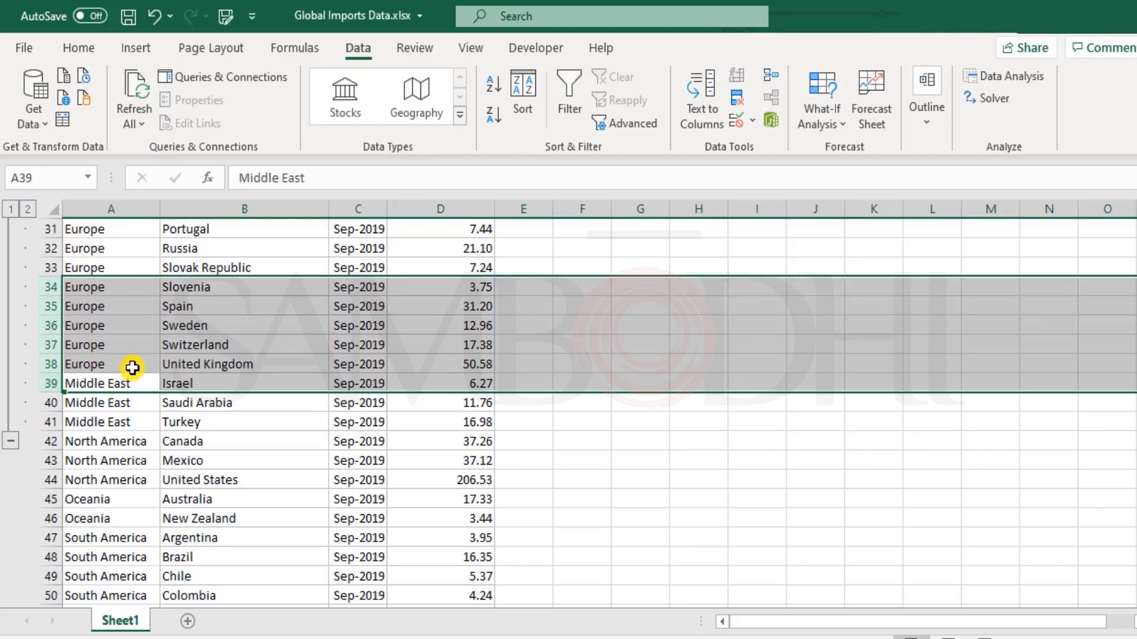
click(47, 443)
Compare the Asia and Europe groups and select the ungrouped Central America row 11 between them
scroll(145, 406, up, 5)
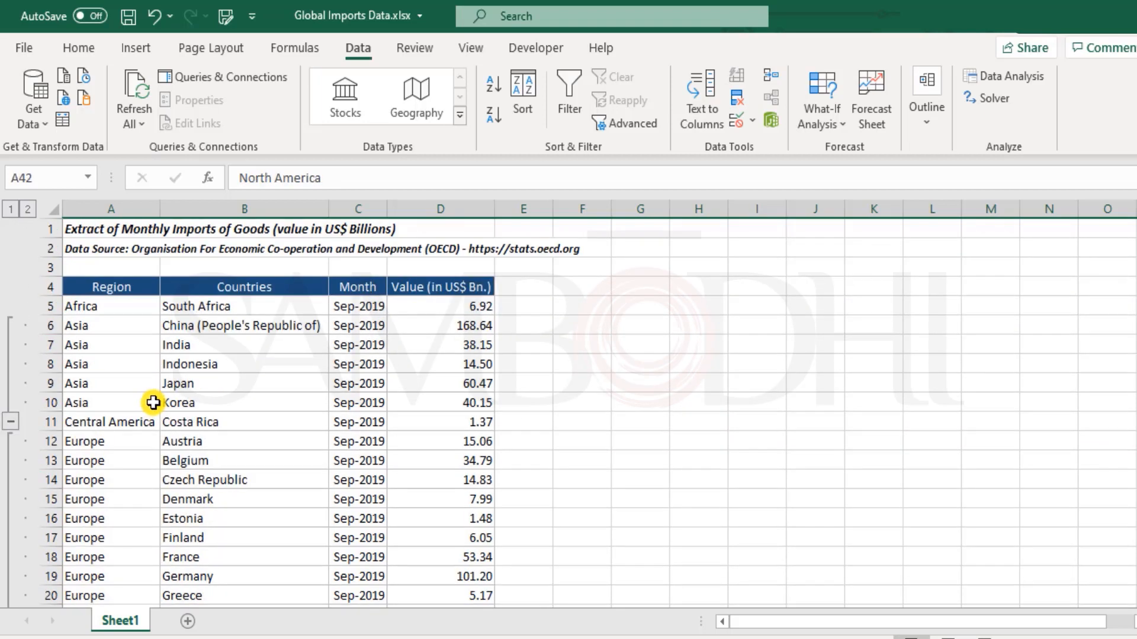
drag(71, 323, 96, 544)
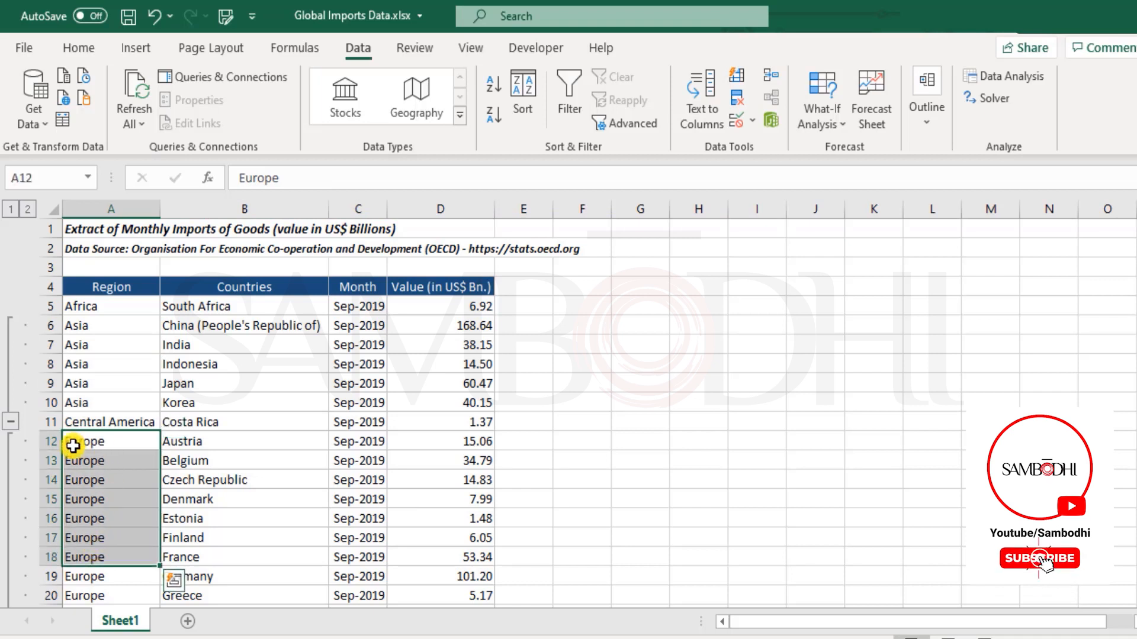
click(53, 422)
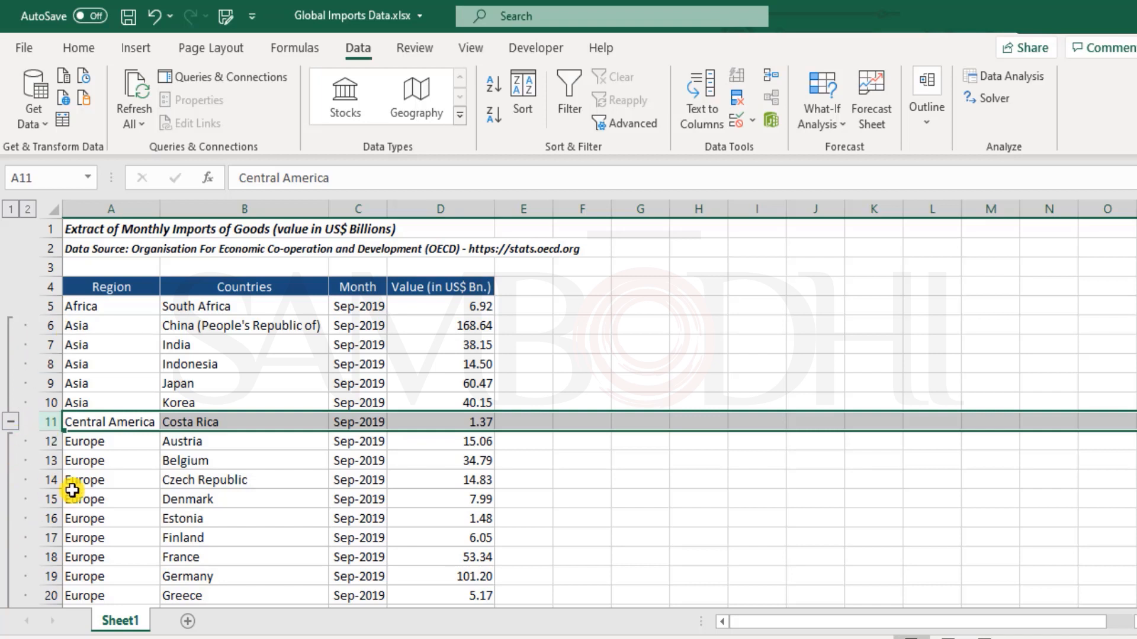
Clear the contents of the Sep-2019 Canada row, cells A42 to D42, directly below the Middle East group
scroll(72, 490, down, 12)
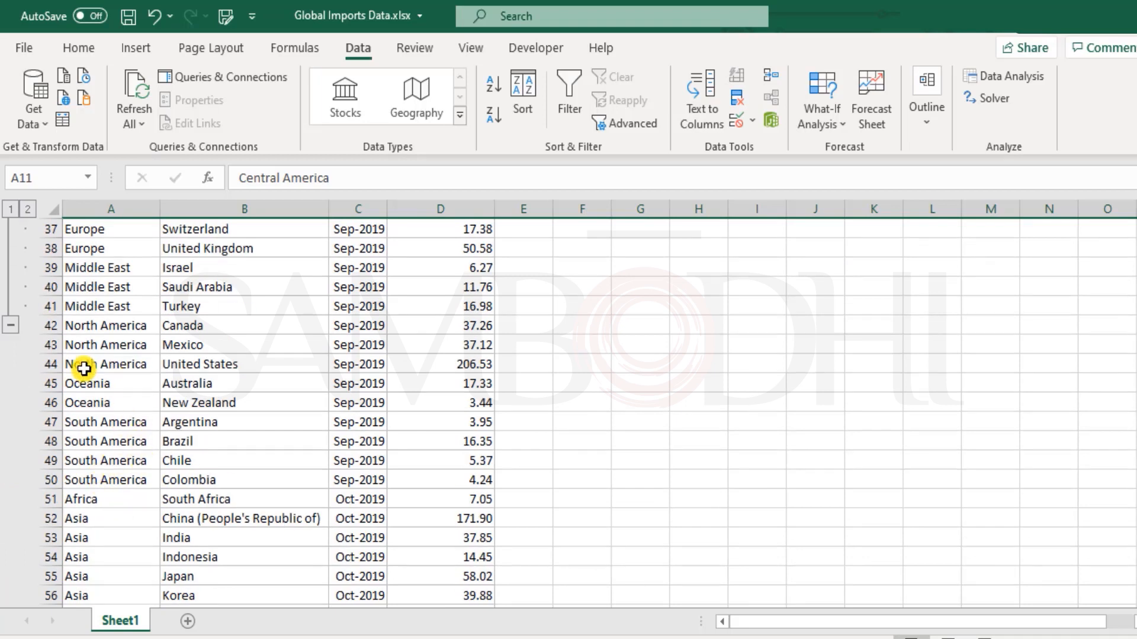
drag(94, 325, 480, 325)
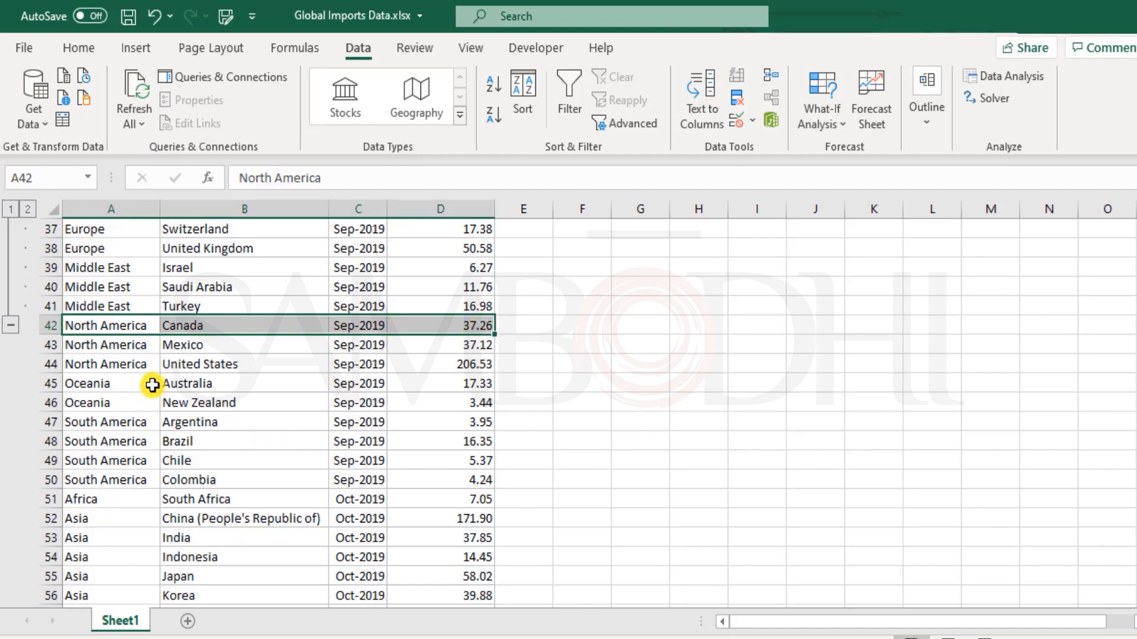
key(Delete)
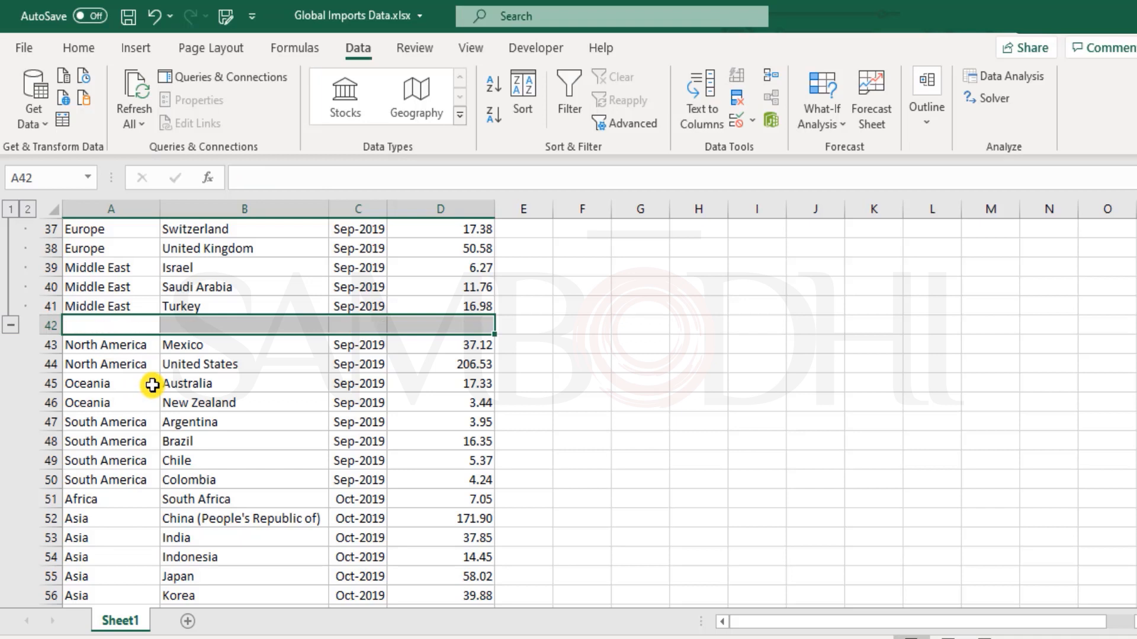
Group the two North America rows for Mexico and the United States, rows 43 and 44, beneath the blank row 42
key(Down)
key(shift+Down)
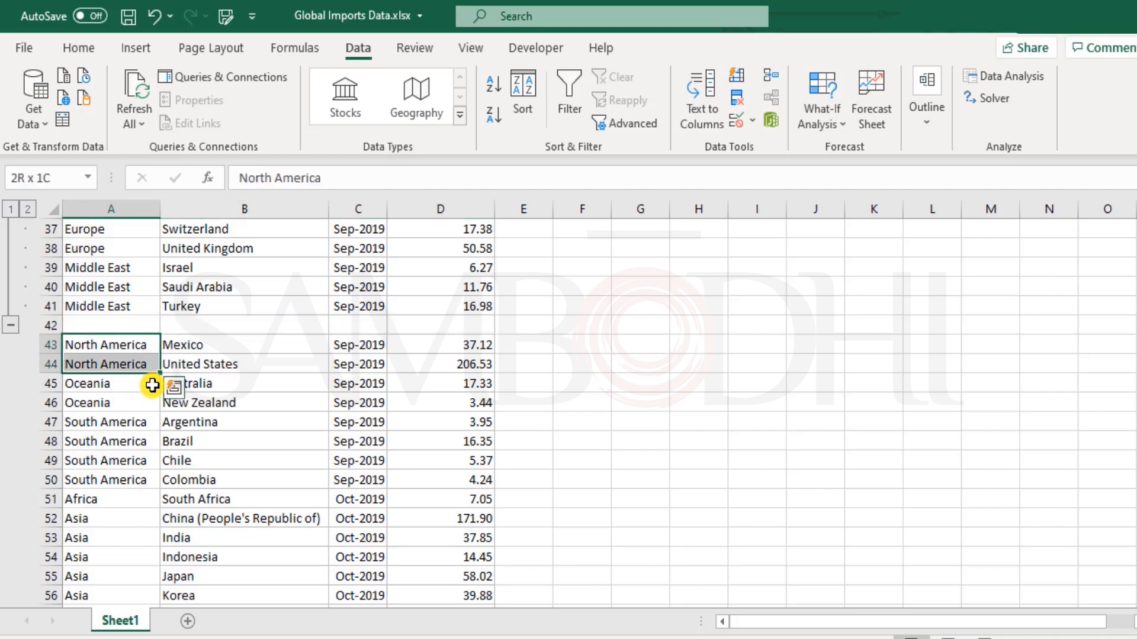
key(shift+space)
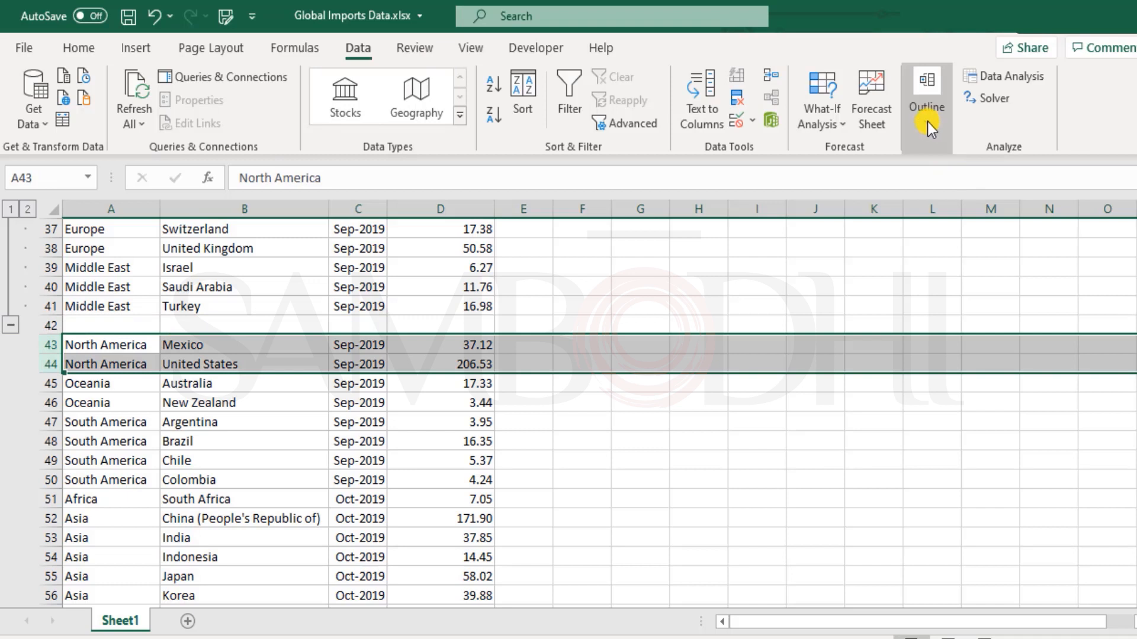
click(928, 113)
click(928, 173)
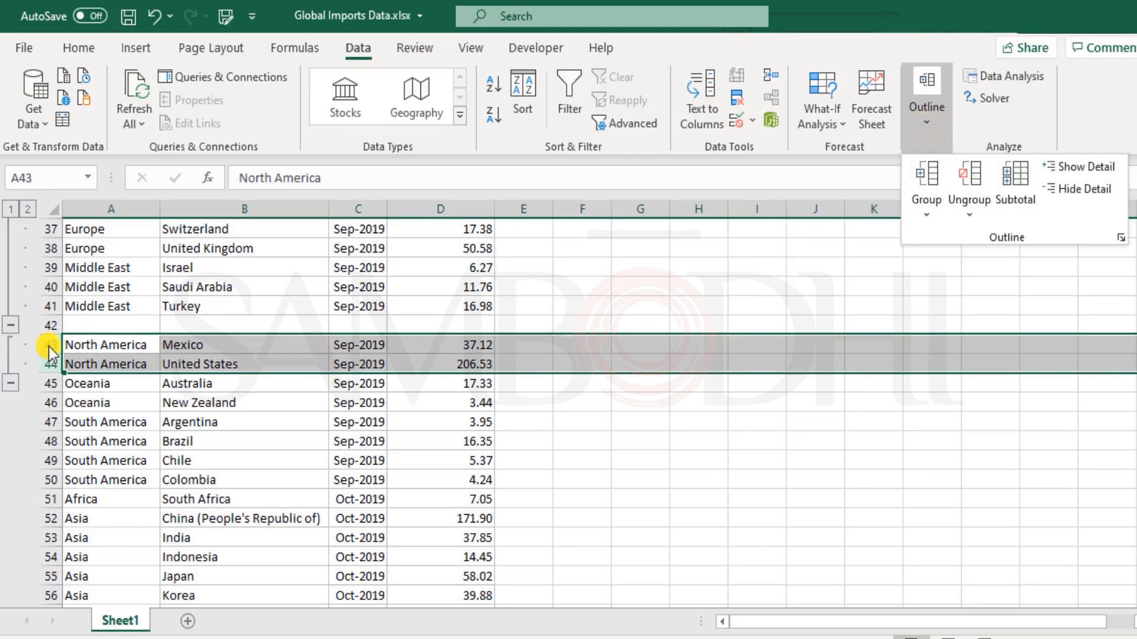
click(139, 345)
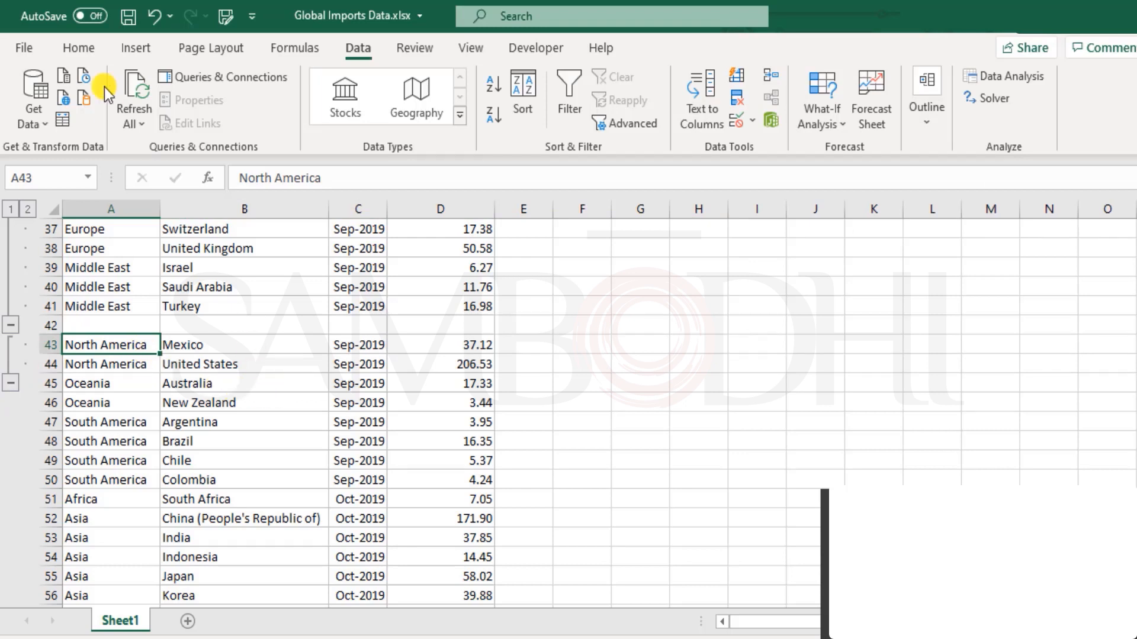
Undo the North America grouping and the clearing of the Canada row, and go back to the start of the data
click(151, 17)
click(151, 16)
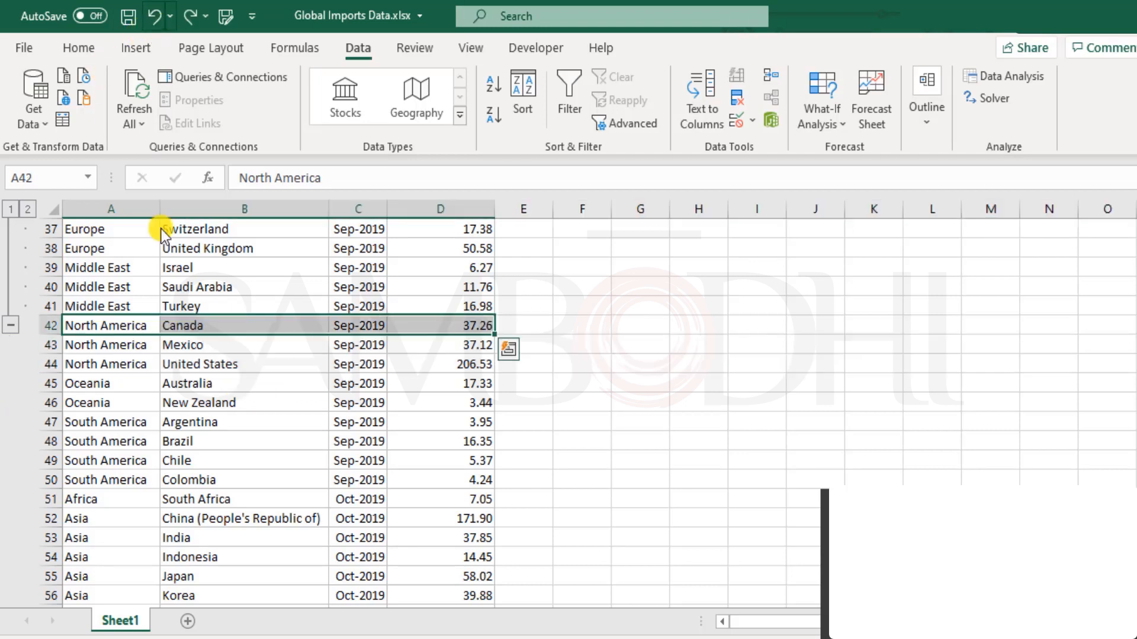
scroll(113, 385, up, 2)
click(128, 328)
scroll(128, 320, up, 10)
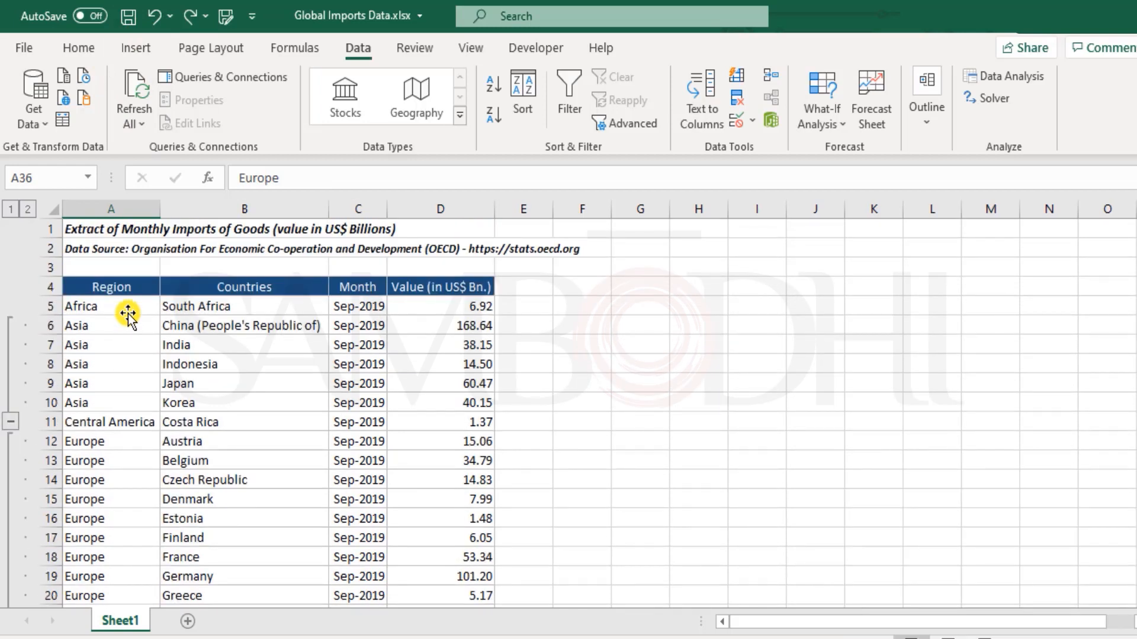
click(931, 111)
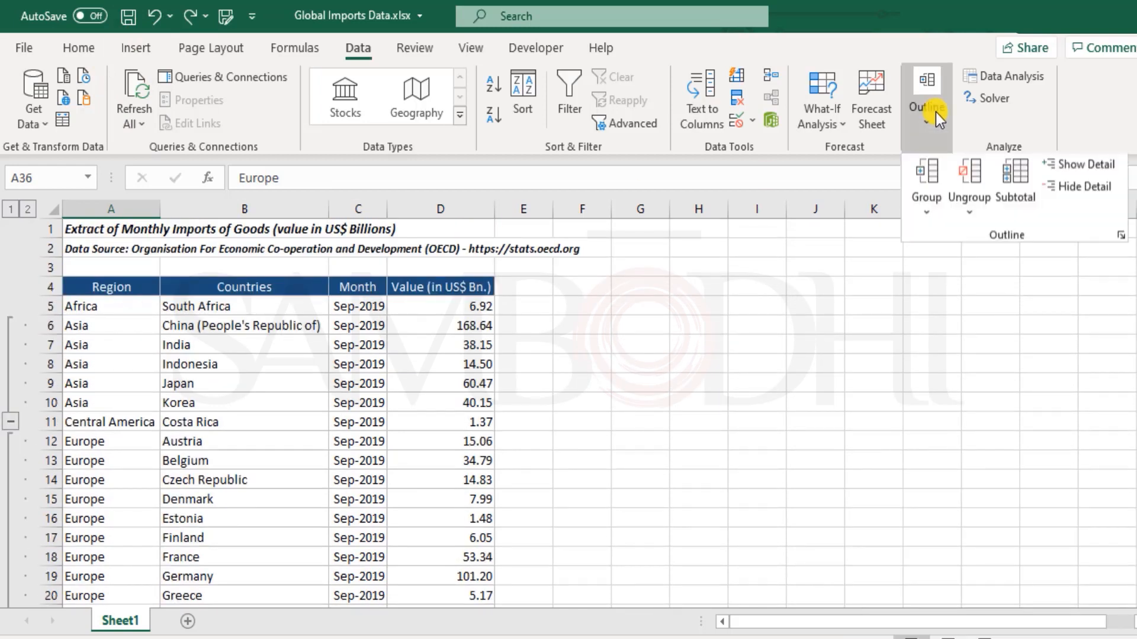
click(971, 183)
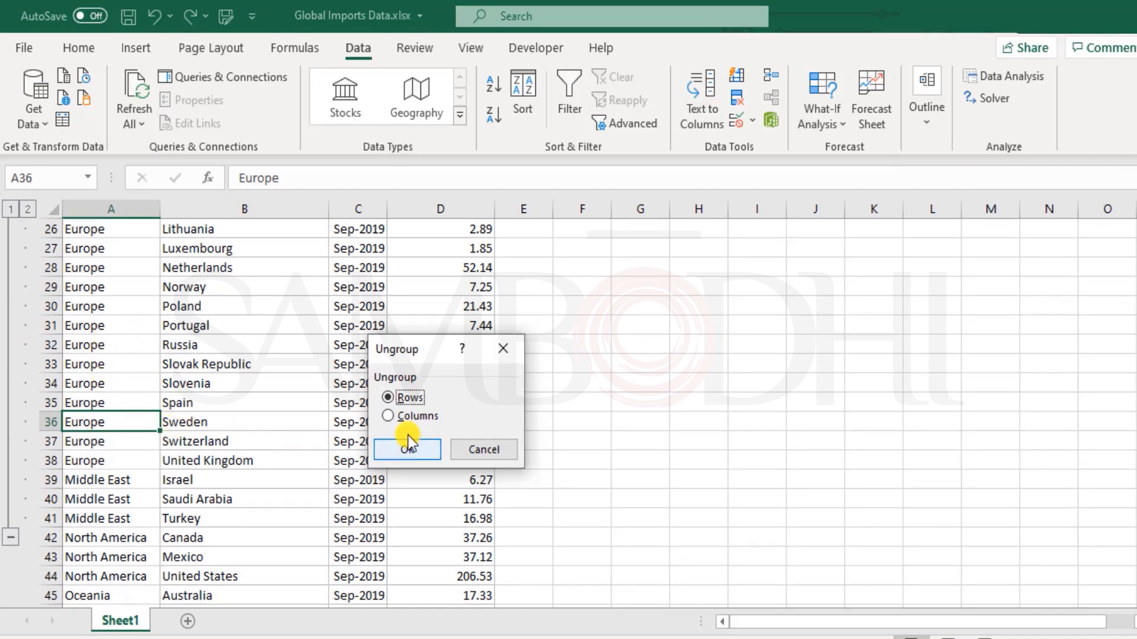
click(484, 449)
Ungroup rows 6 to 41 to remove the Asia, Europe and Middle East groups together, and select cell A1
drag(49, 229, 45, 280)
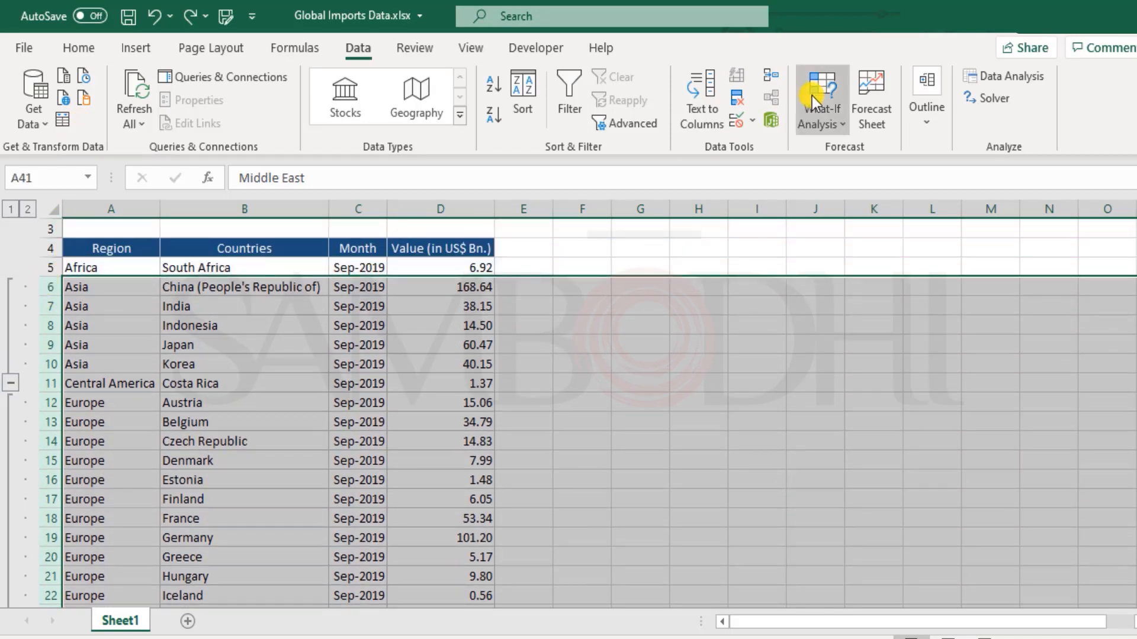
click(936, 110)
click(975, 208)
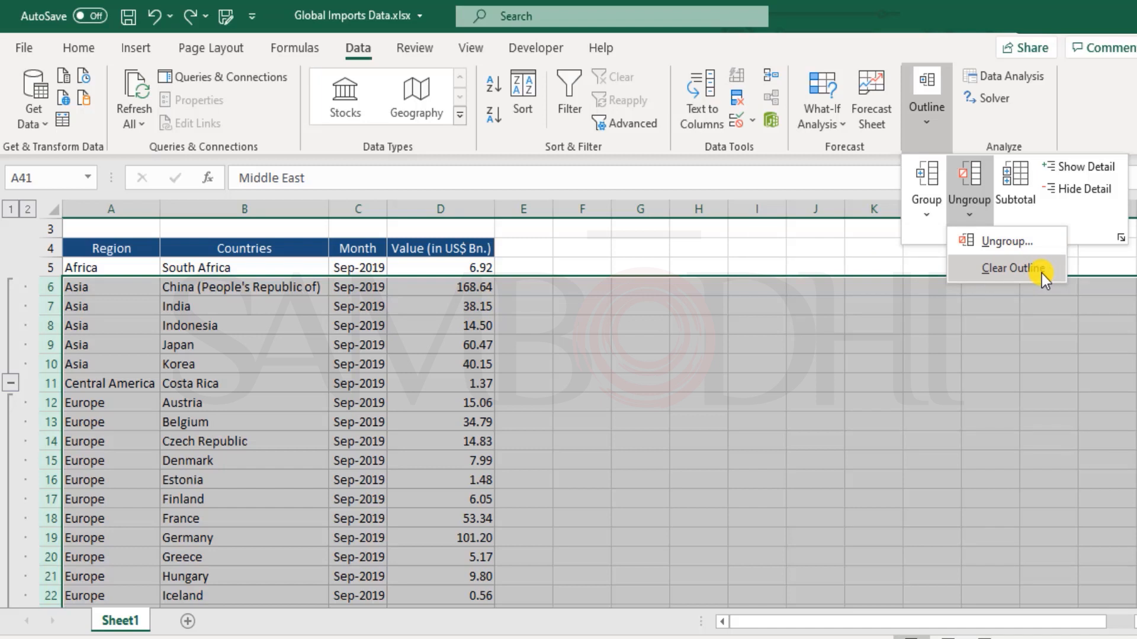
click(1024, 239)
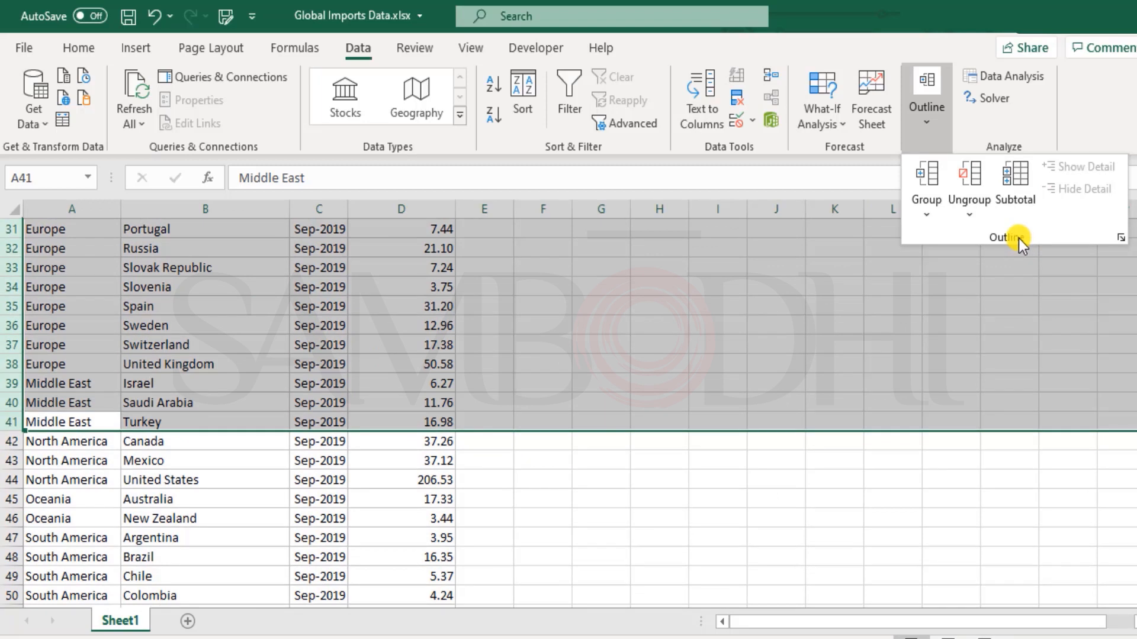
scroll(302, 299, up, 10)
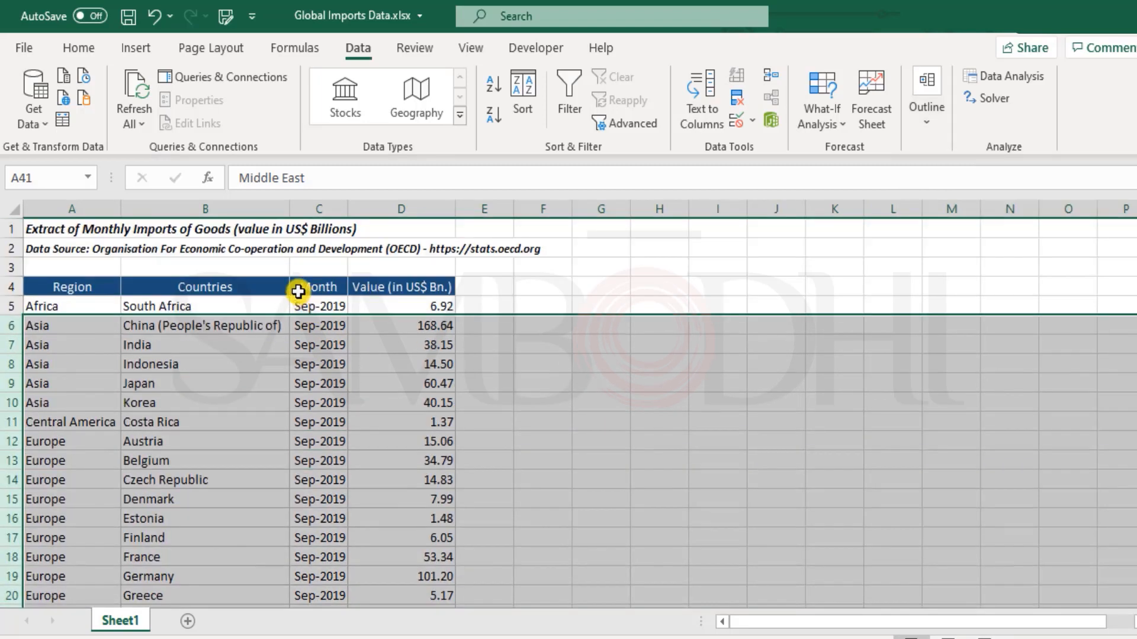
click(56, 227)
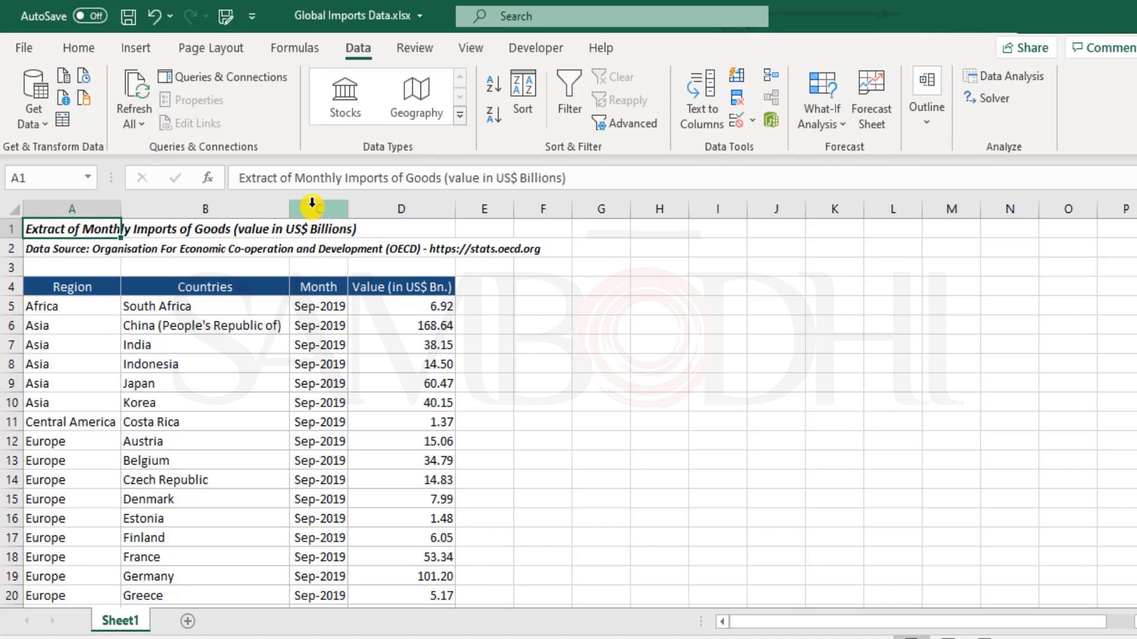
Group the Month and Value columns, C and D
drag(312, 203, 425, 207)
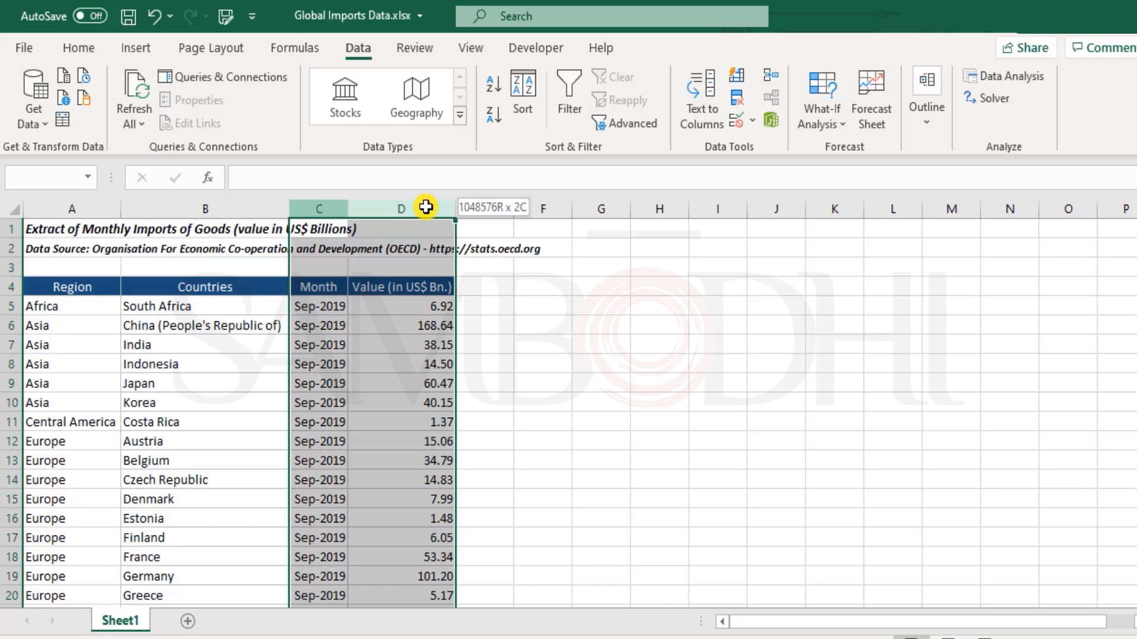
drag(426, 206, 425, 207)
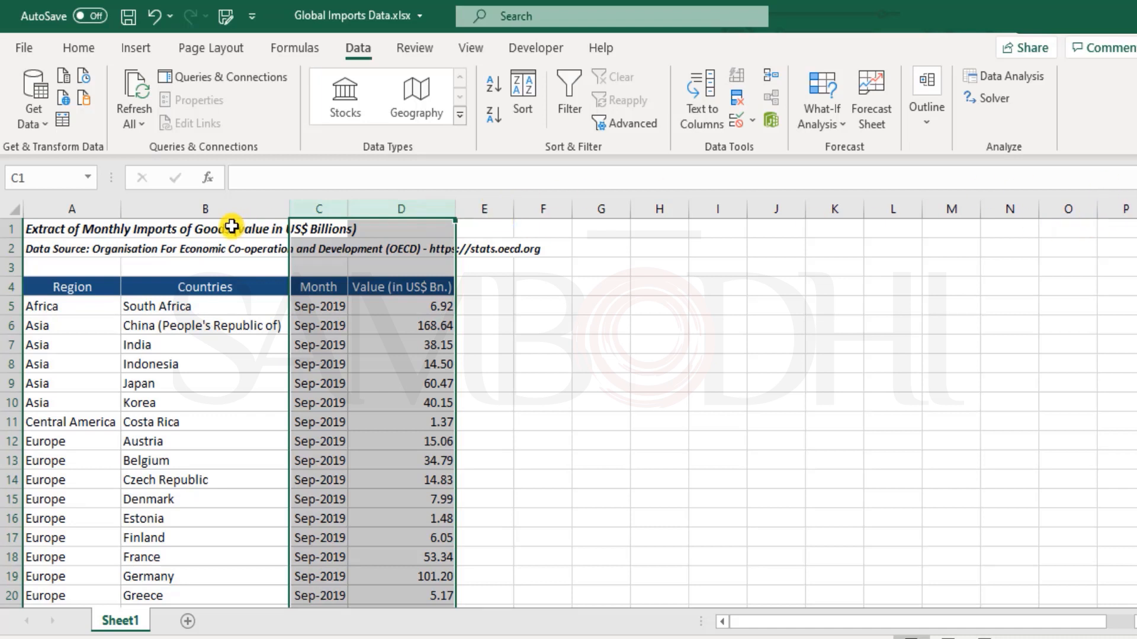
drag(319, 205, 402, 196)
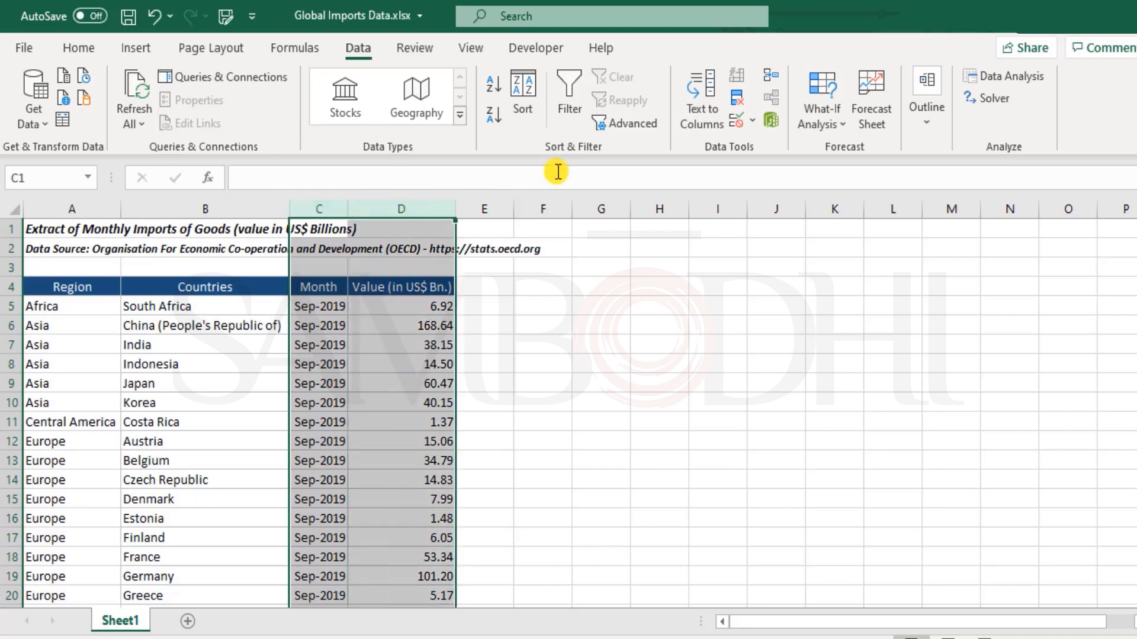
click(922, 116)
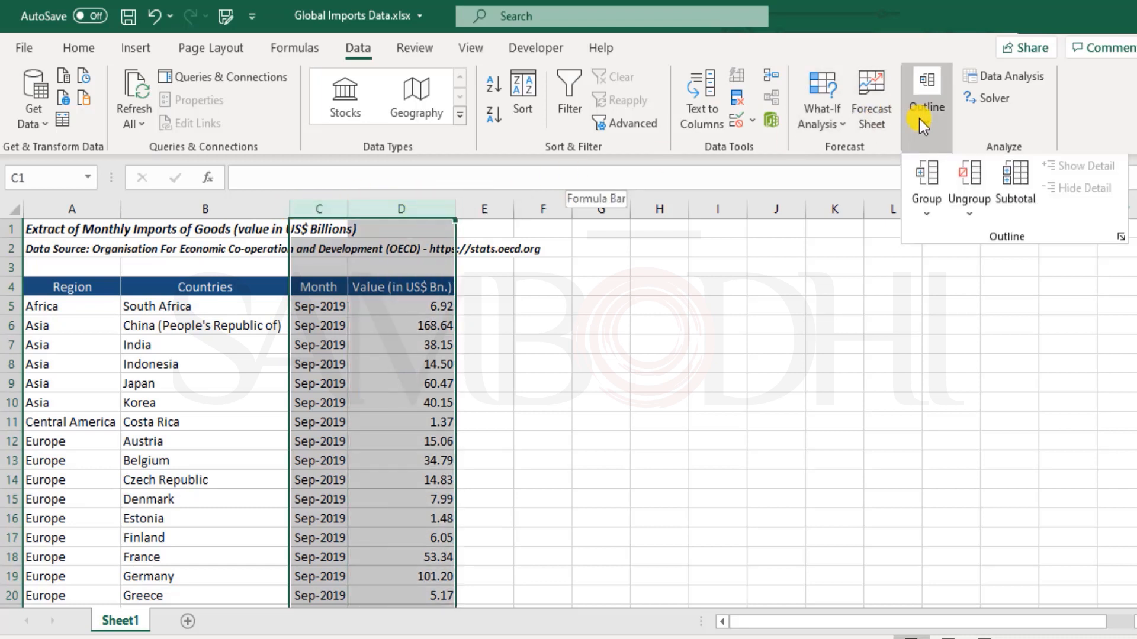
click(926, 190)
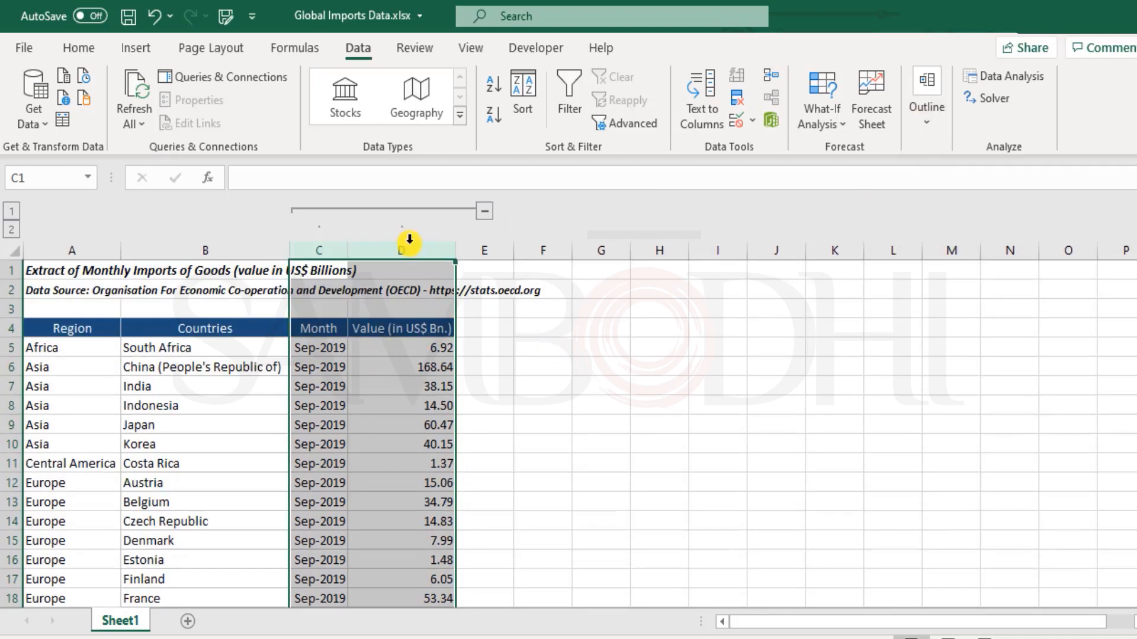
Collapse and expand the grouped Month and Value columns individually, and again by switching between outline levels 1 and 2
click(485, 211)
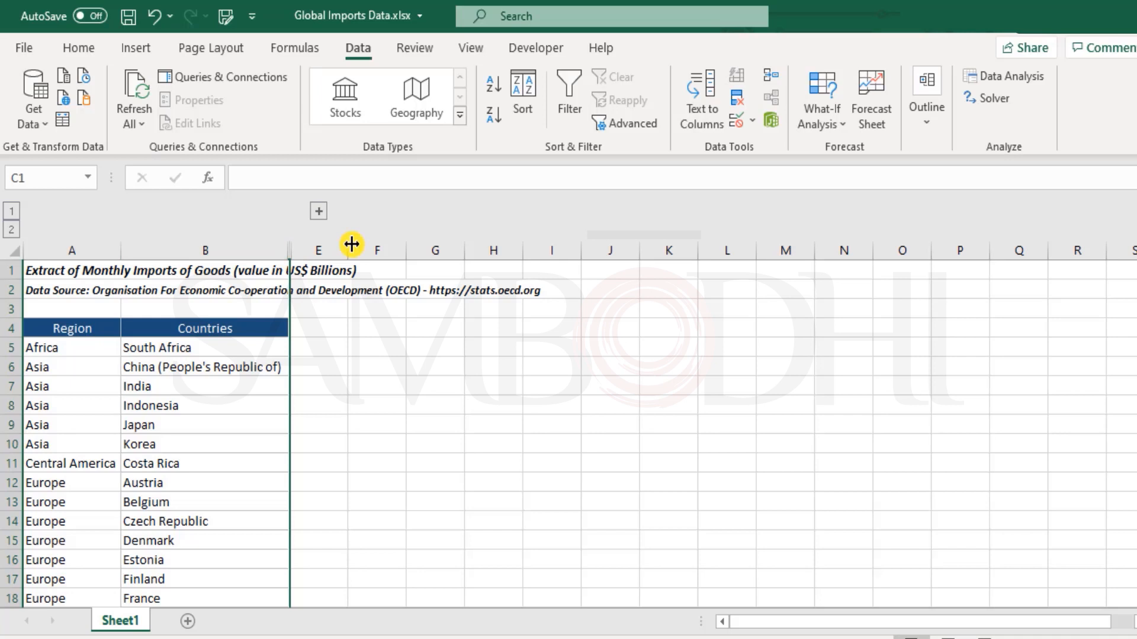
click(319, 210)
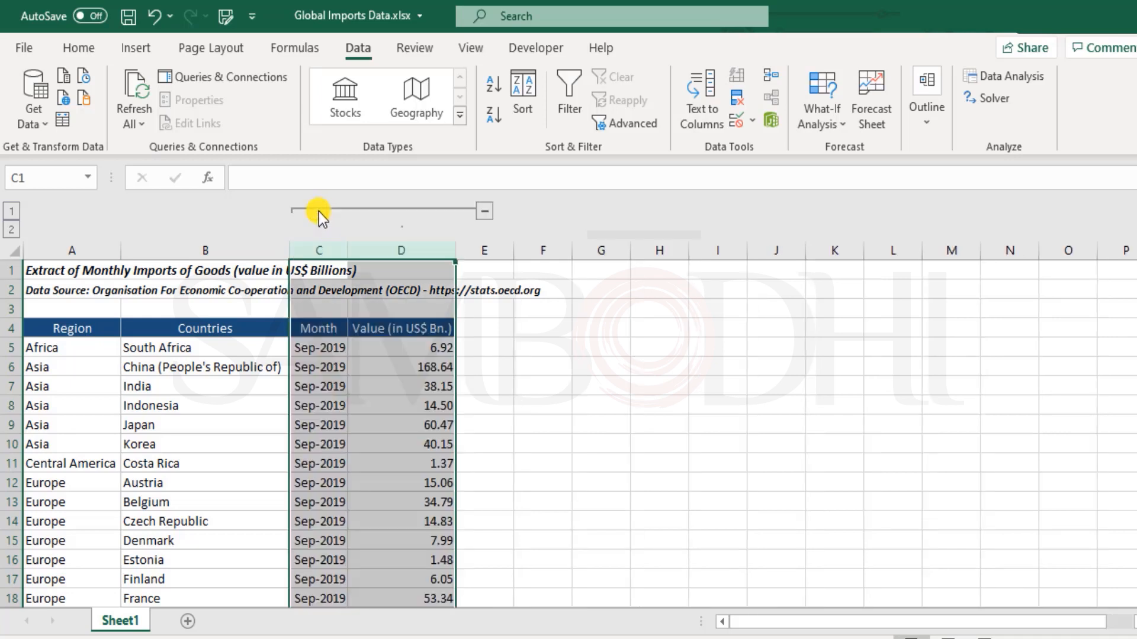
click(14, 212)
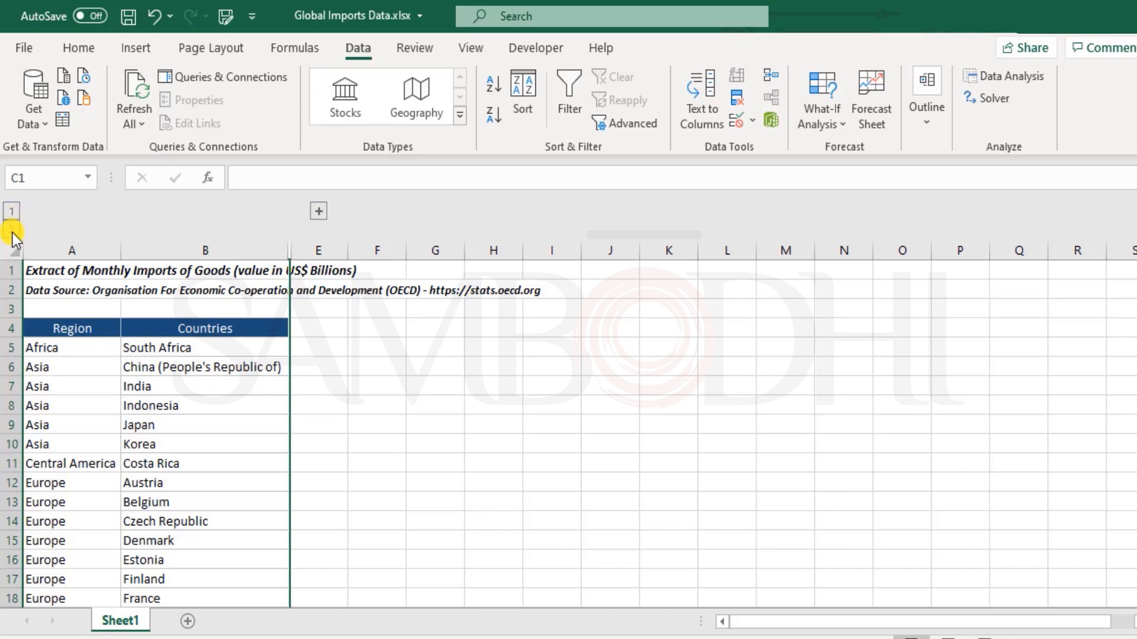
click(12, 230)
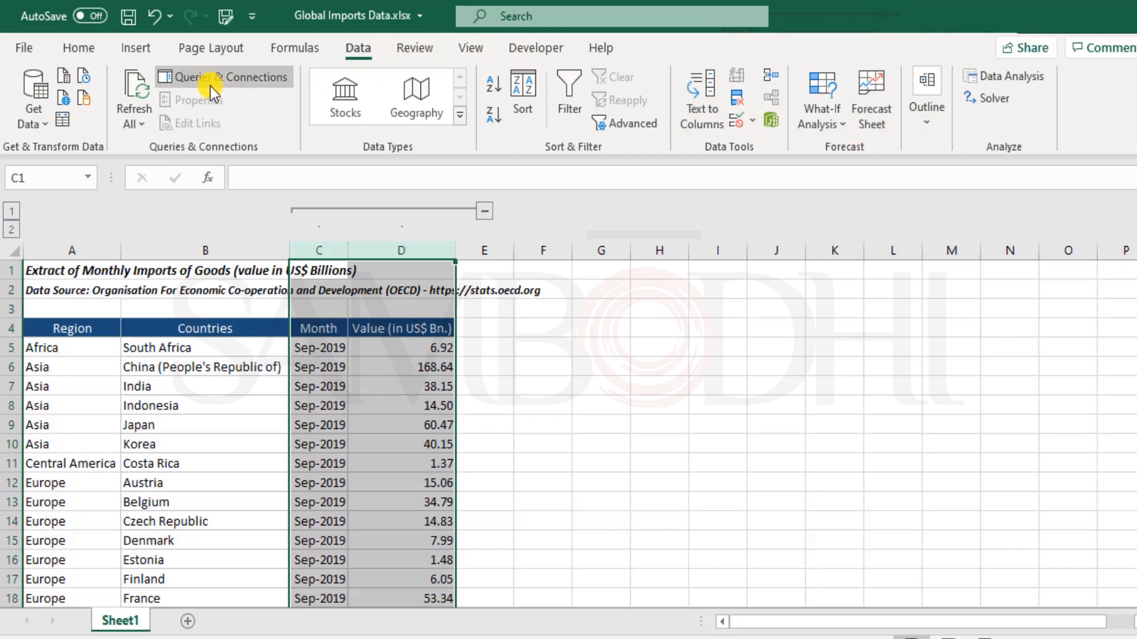
Ungroup the Month and Value columns, C and D
click(932, 126)
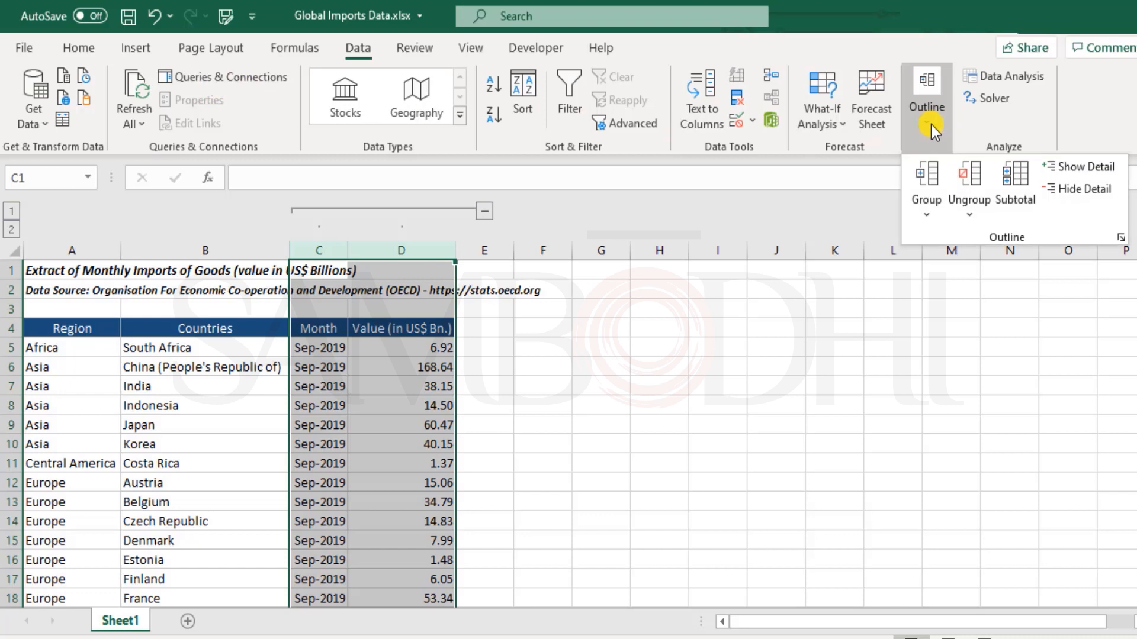
click(976, 179)
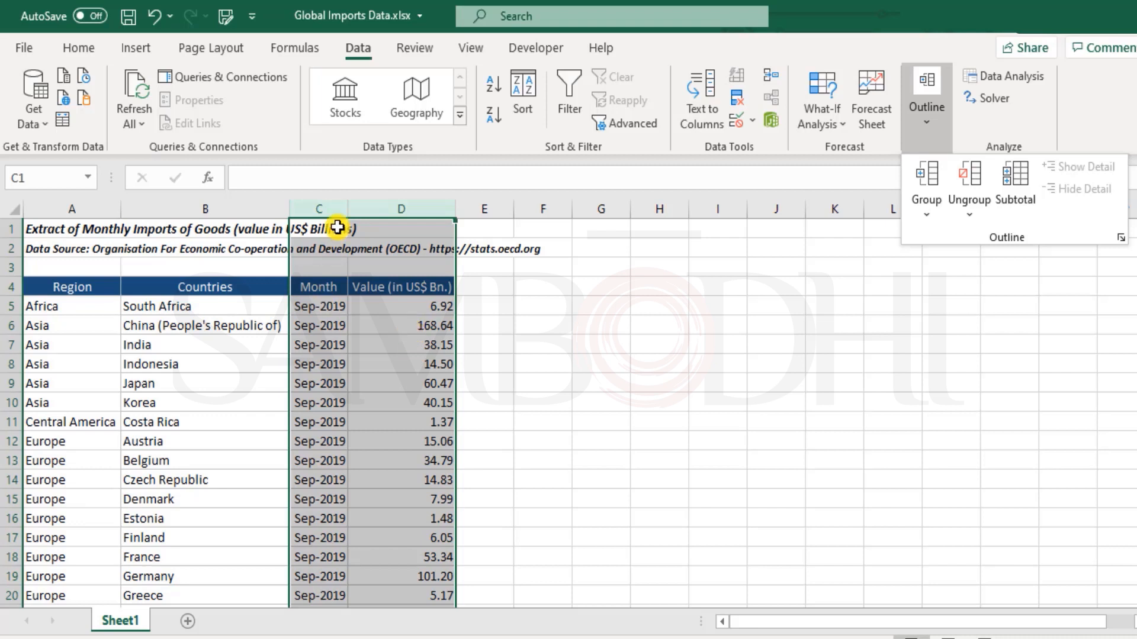
drag(317, 209, 435, 207)
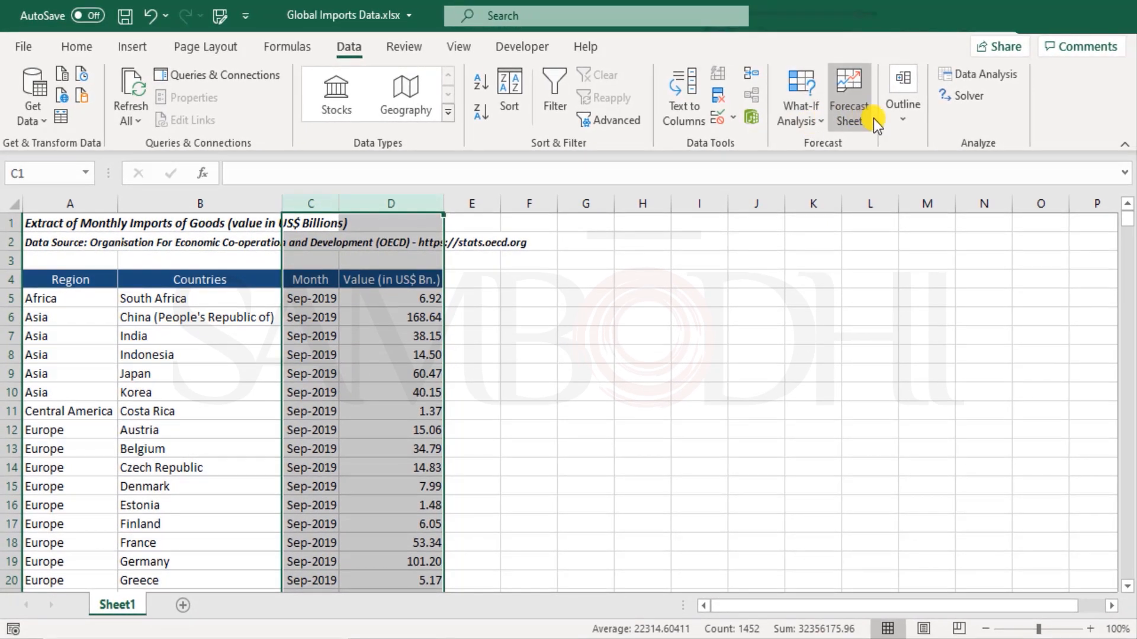
click(918, 122)
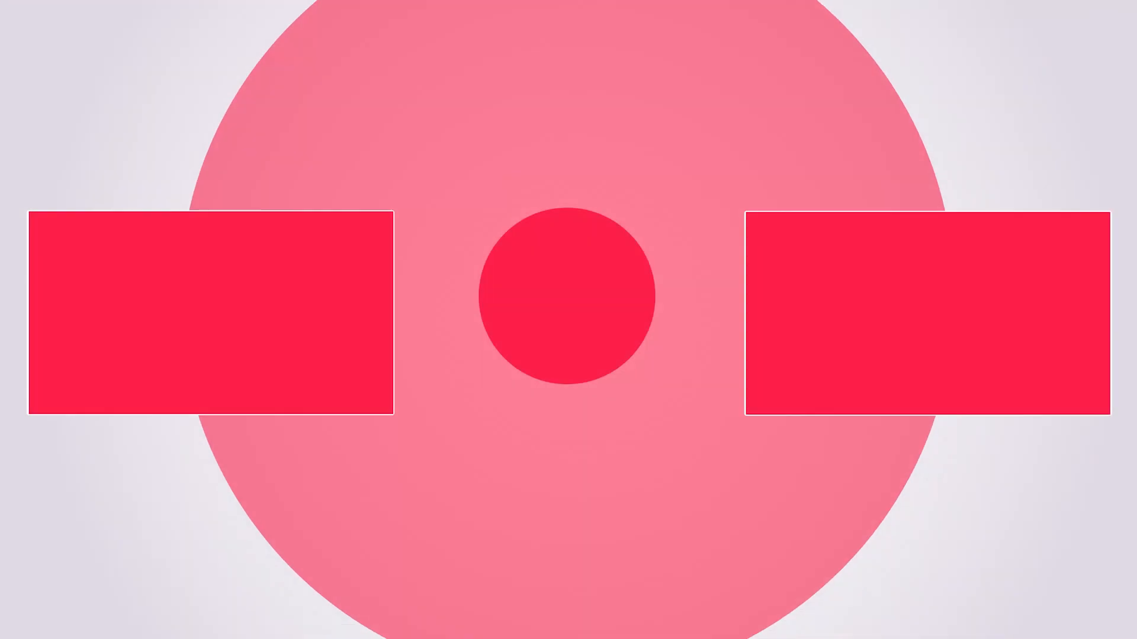